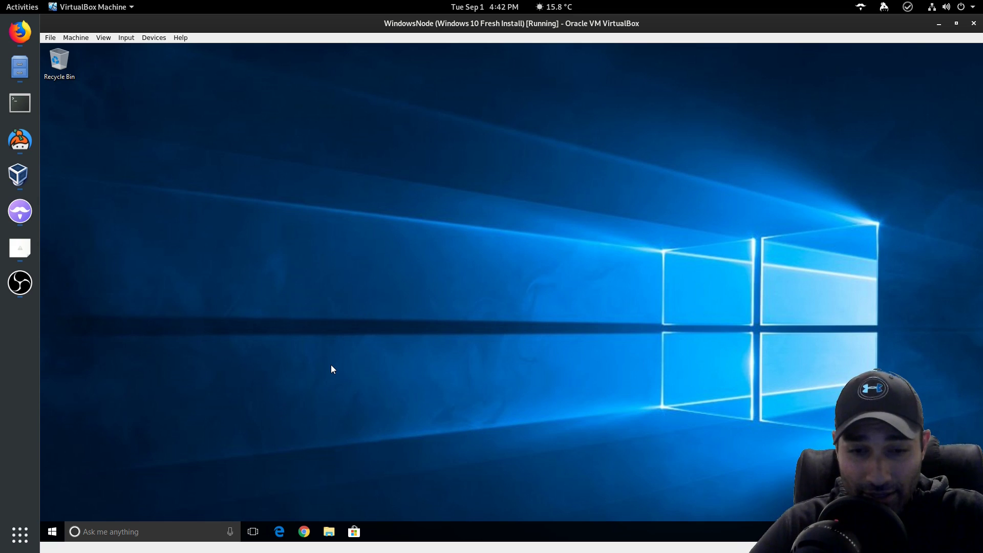
Step: Open bitcoincore.org in Chrome and download the Windows installer for Bitcoin Core 0.20.1
left_click(305, 531)
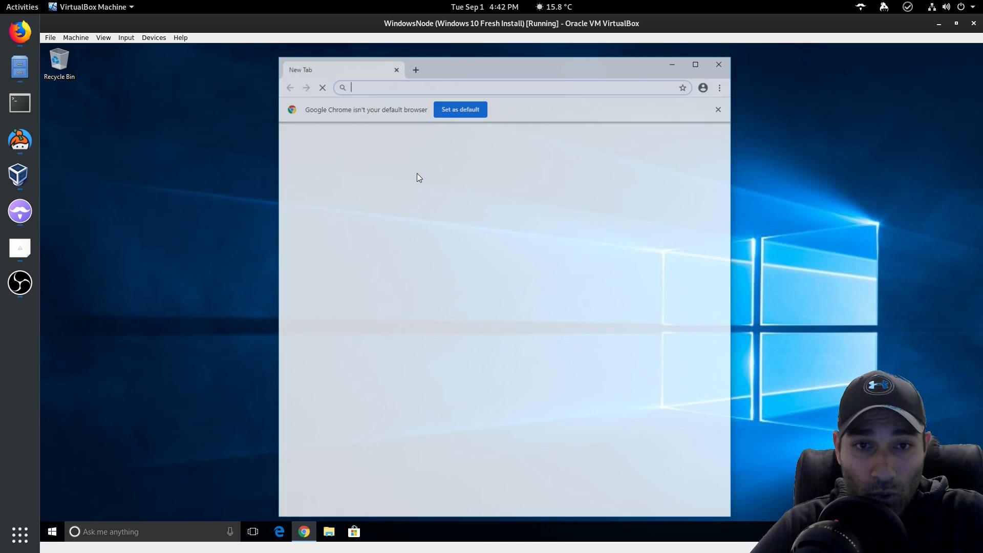
type("bitcoinc")
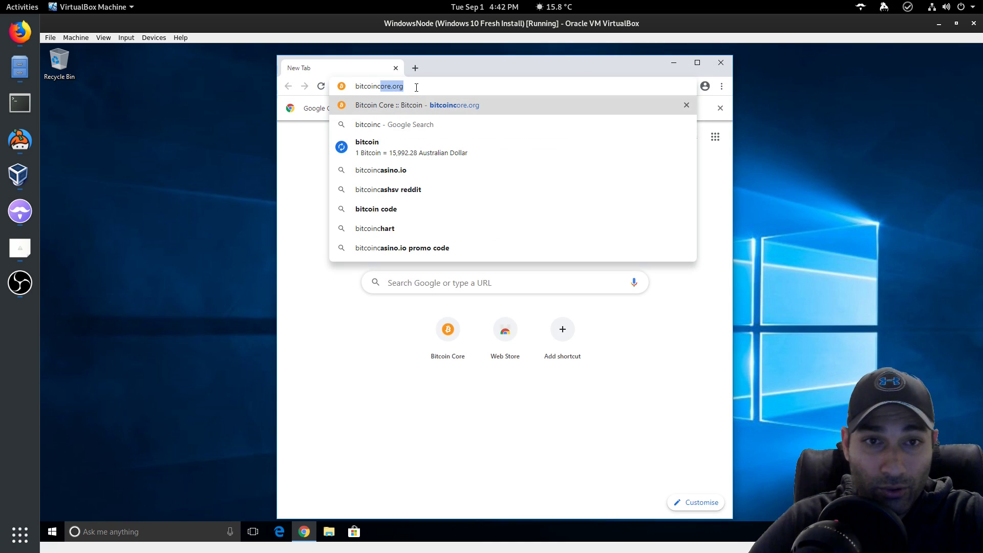
key("Return")
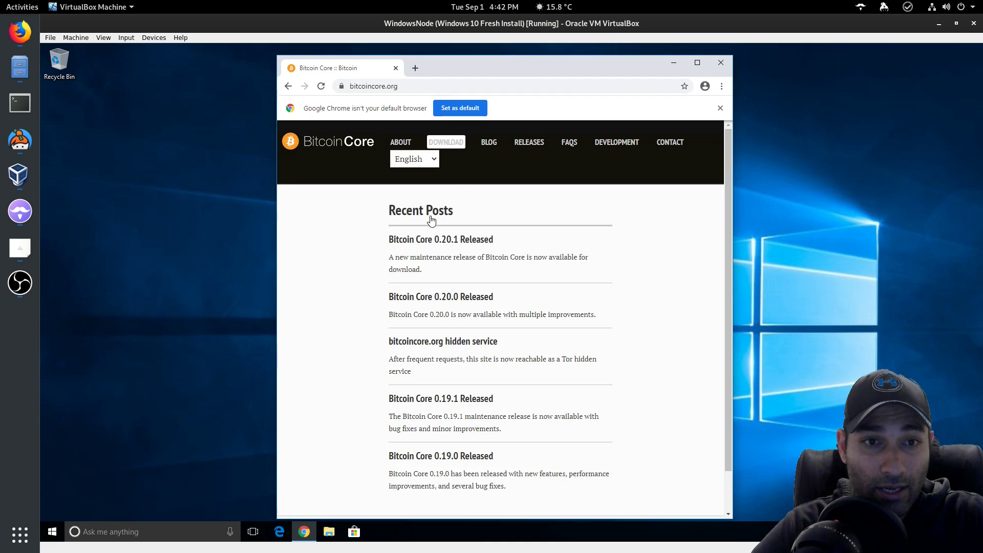
left_click(450, 143)
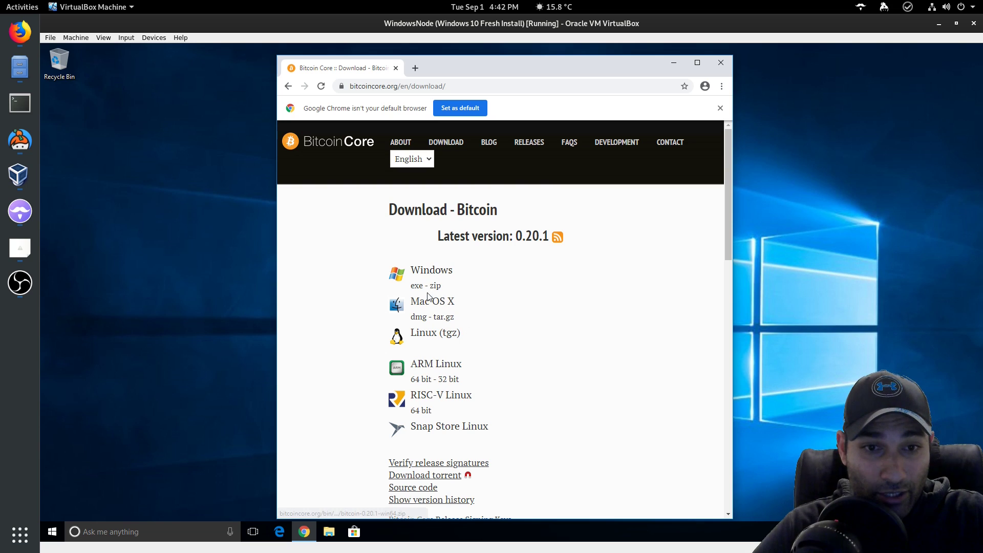
left_click(431, 275)
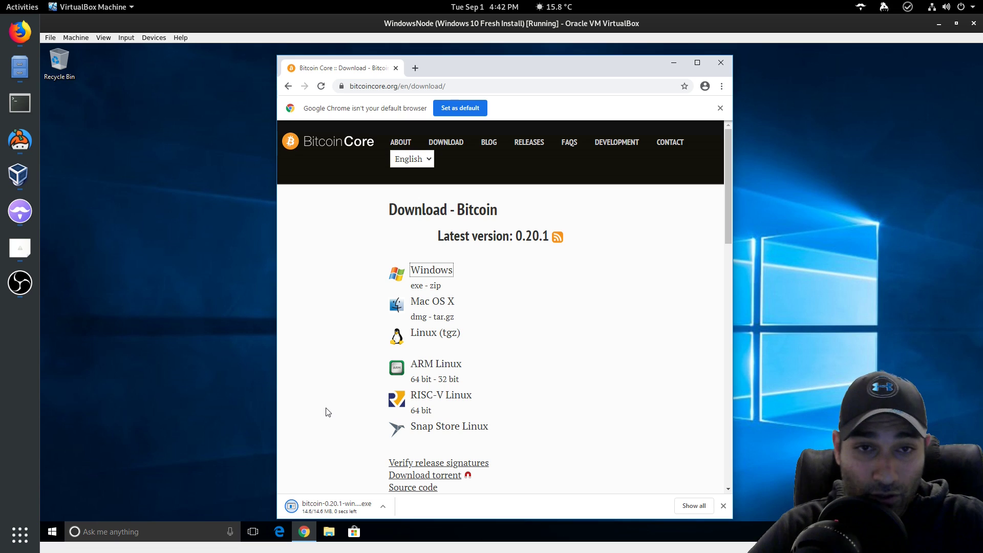
Step: Search the web for "github specter desktop cryptoadvance" in a new browser tab and open the cryptoadvance/specter-desktop GitHub repository
left_click(415, 68)
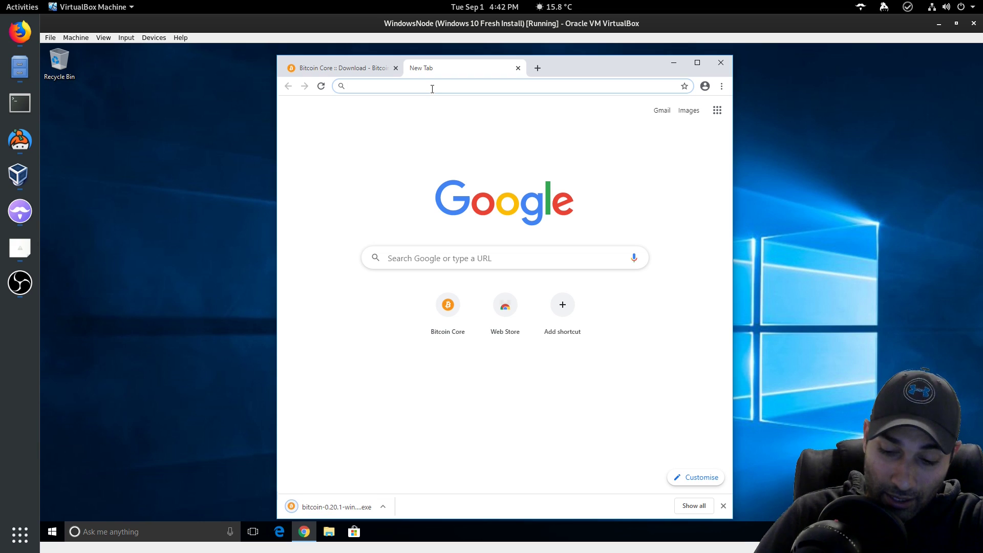
type("github s")
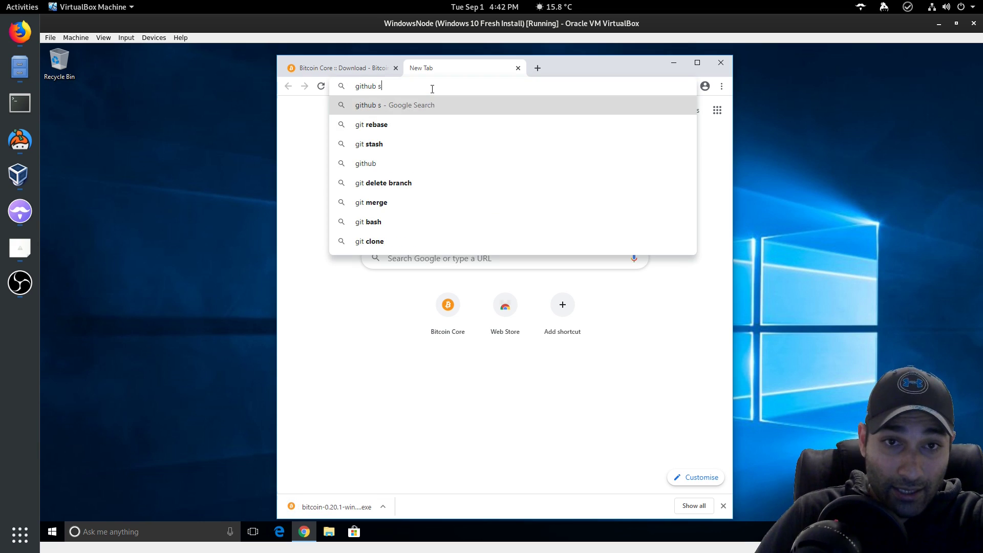
type("pecter desktop ")
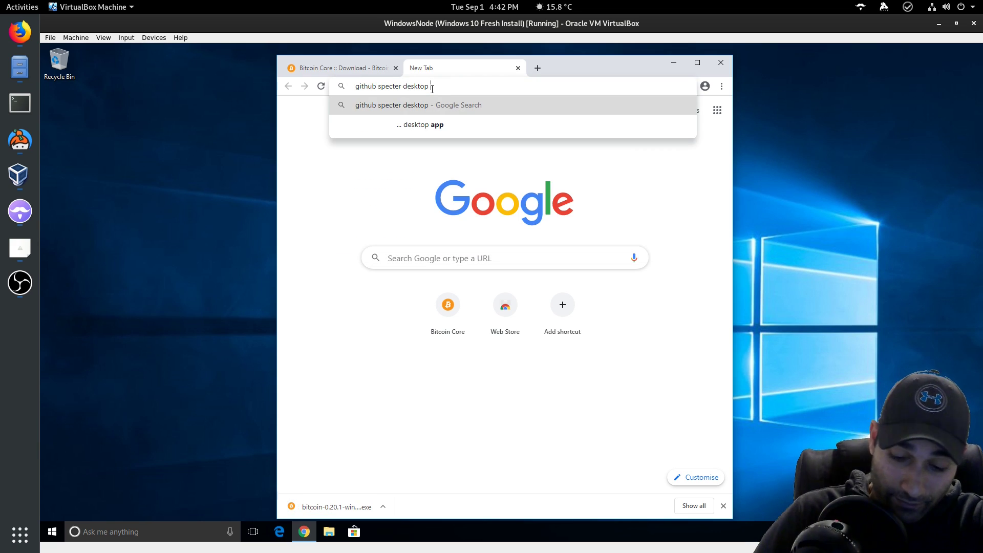
type("crypto")
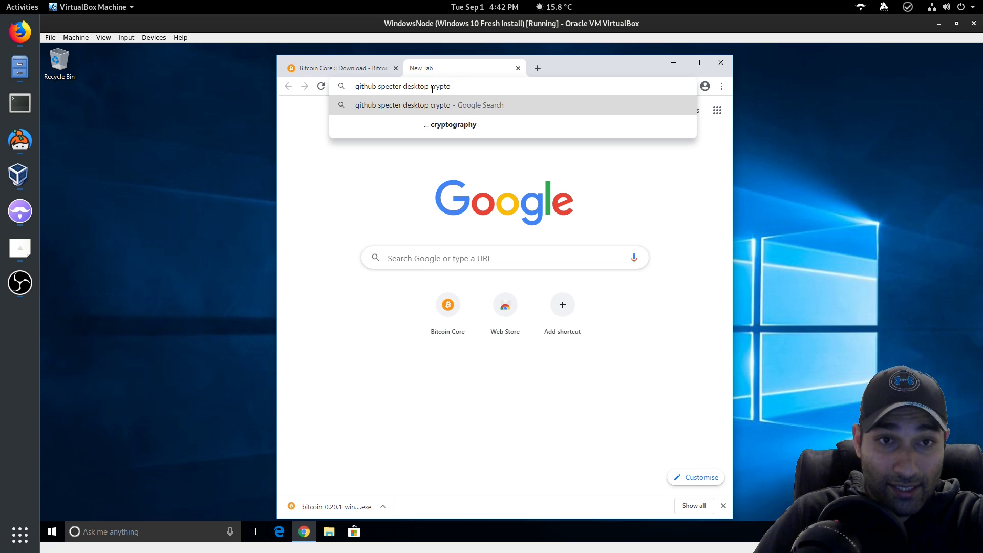
type("advance")
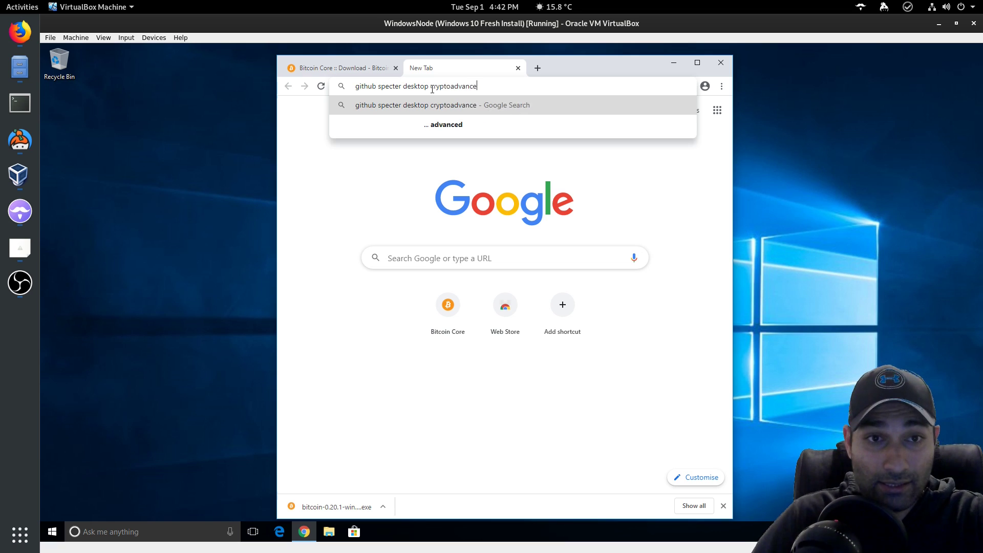
key("Return")
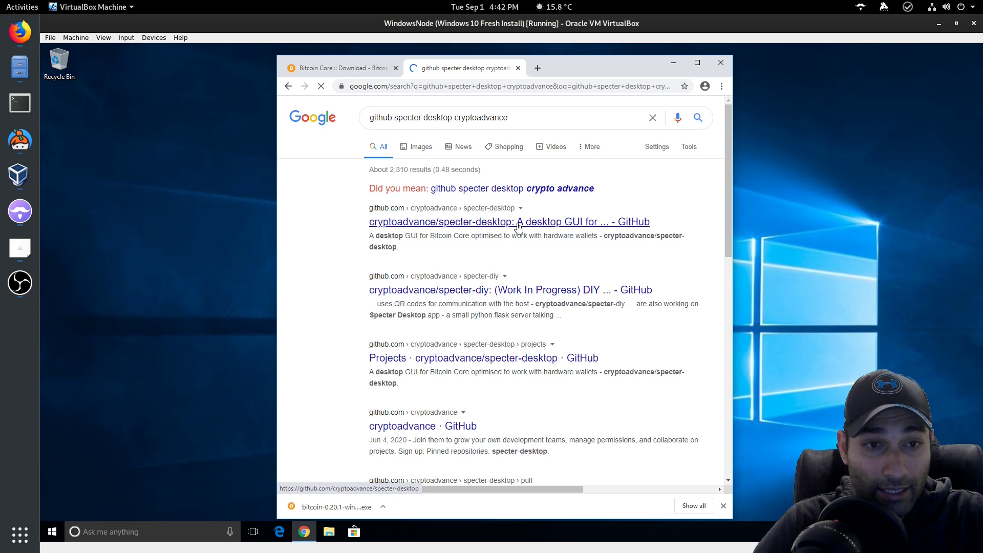
left_click(519, 225)
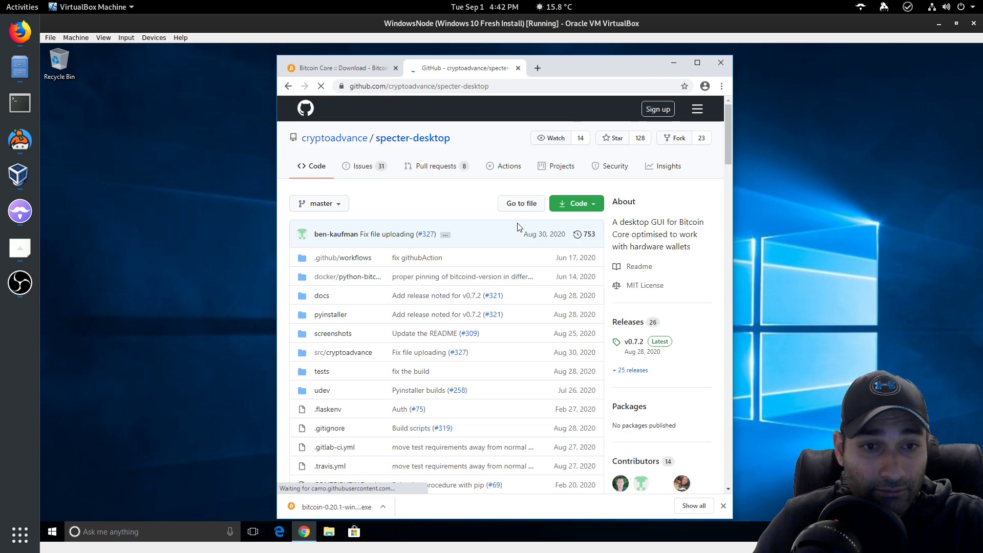
Step: Download specter_desktop-setup-0.7.2.exe from the assets of the repository's v0.7.2 release
scroll(556, 368, "down", 3)
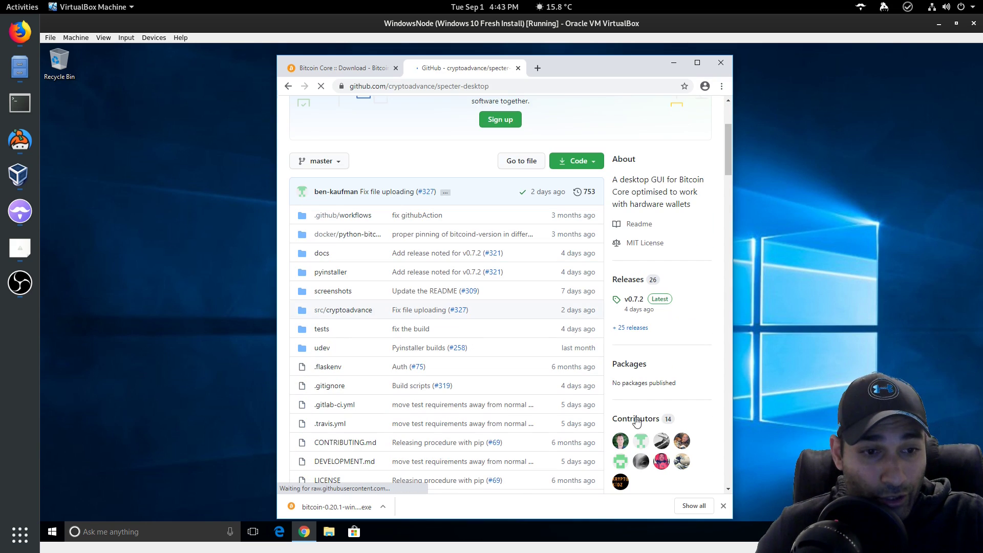
left_click(640, 310)
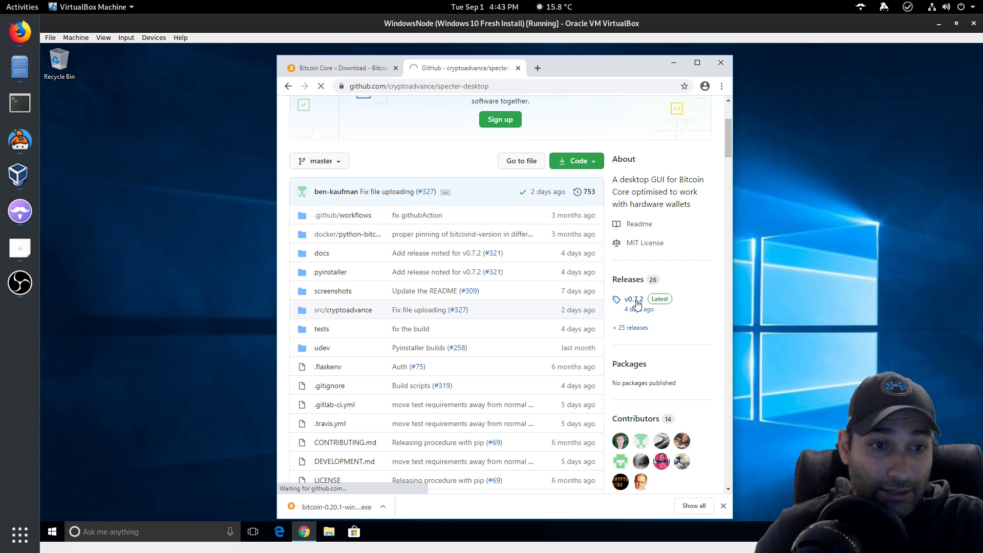
scroll(626, 328, "down", 10)
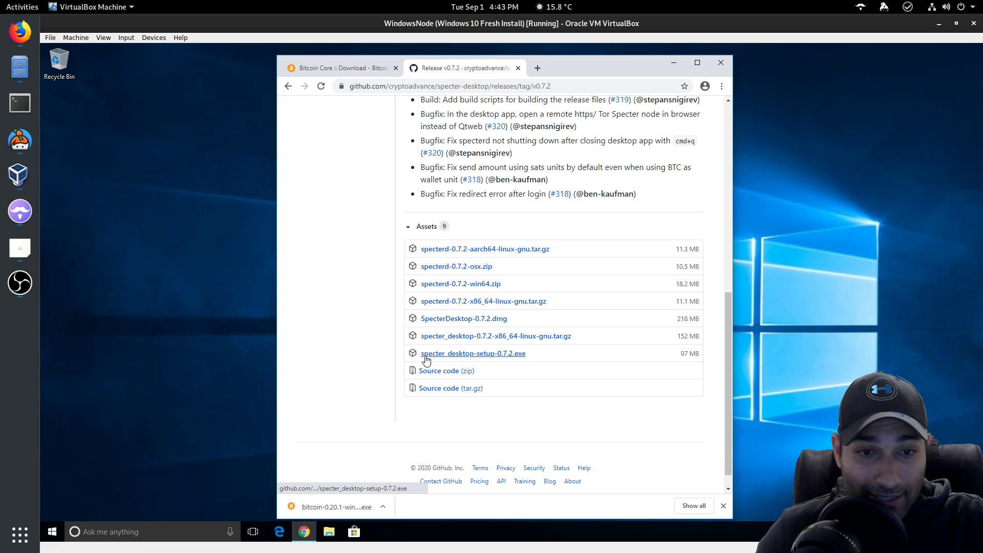
left_click(500, 359)
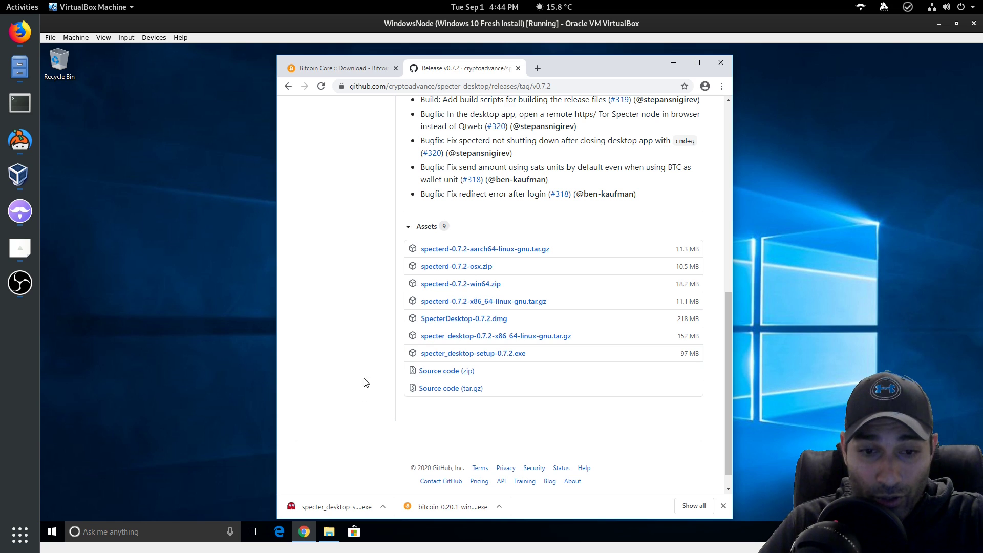
Step: Launch bitcoin-0.20.1-win64-setup from the Downloads folder, running it despite the SmartScreen warning and allowing it to make changes to the device
left_click(331, 534)
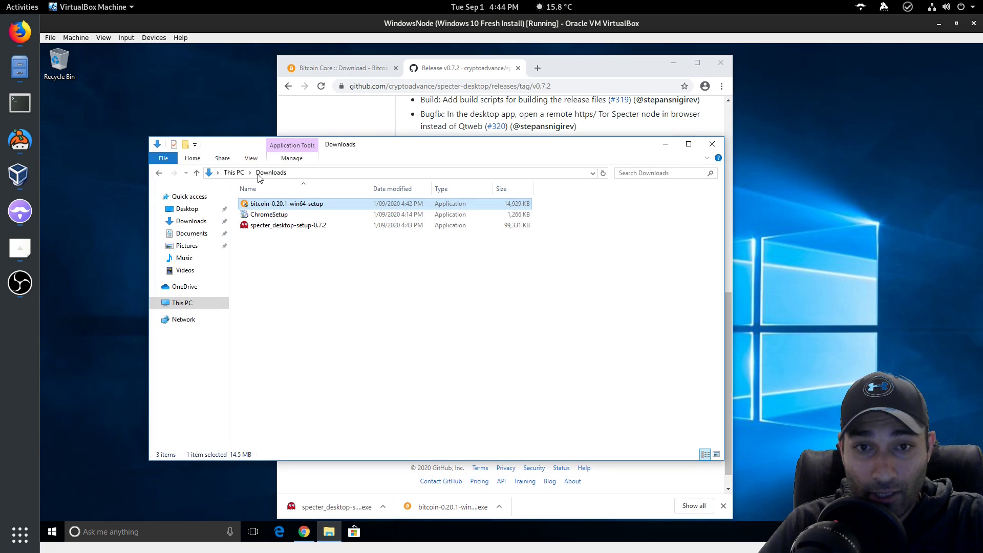
left_click(189, 225)
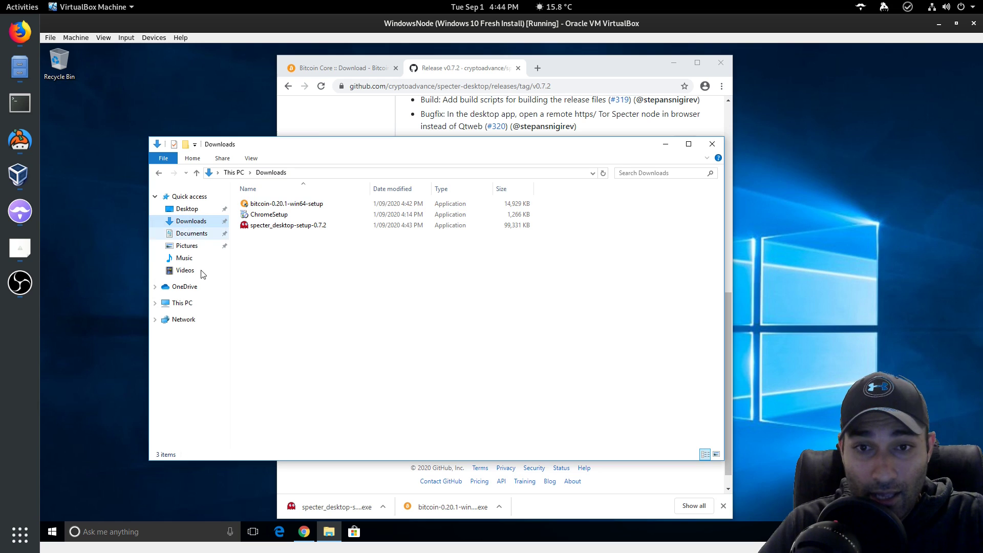
left_click(297, 206)
double_click(297, 205)
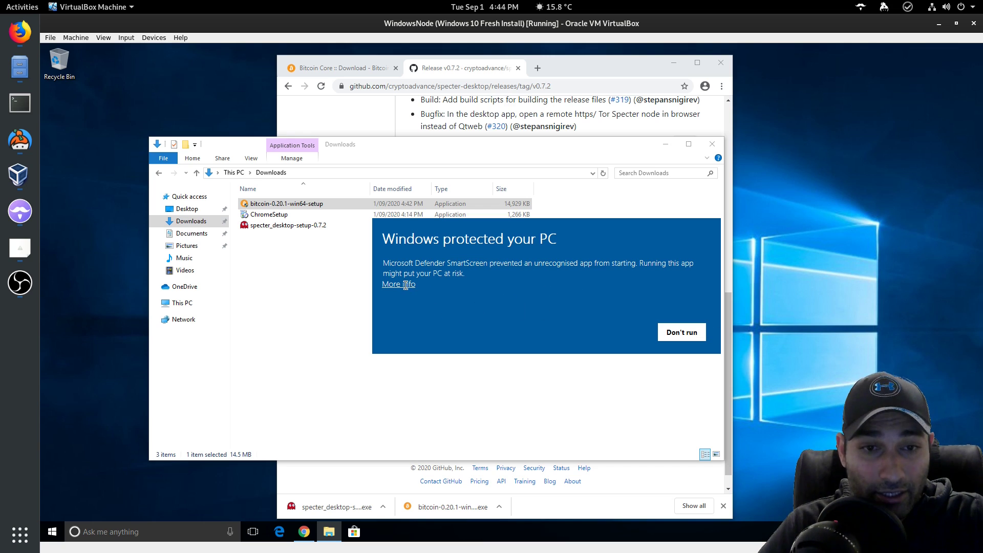
left_click(406, 287)
left_click(606, 334)
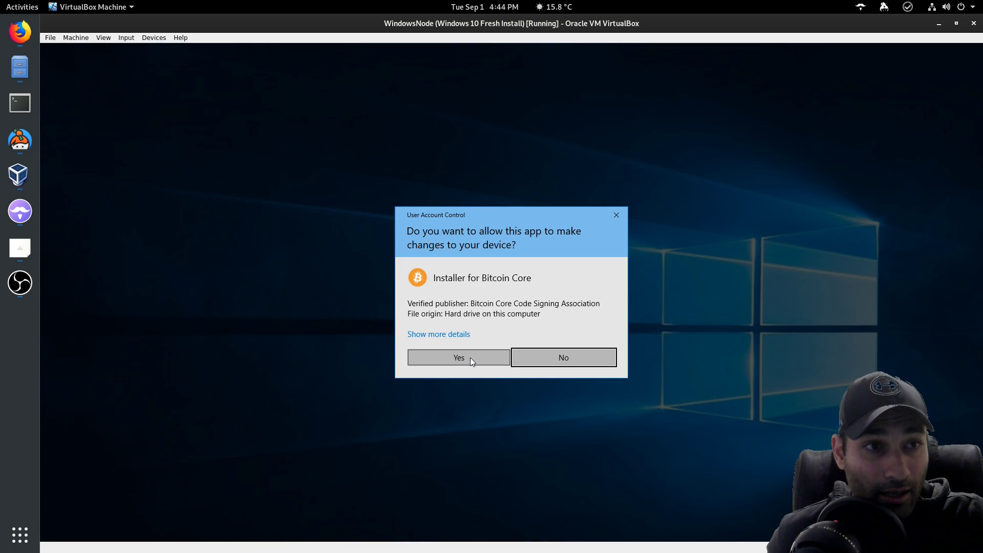
left_click(470, 357)
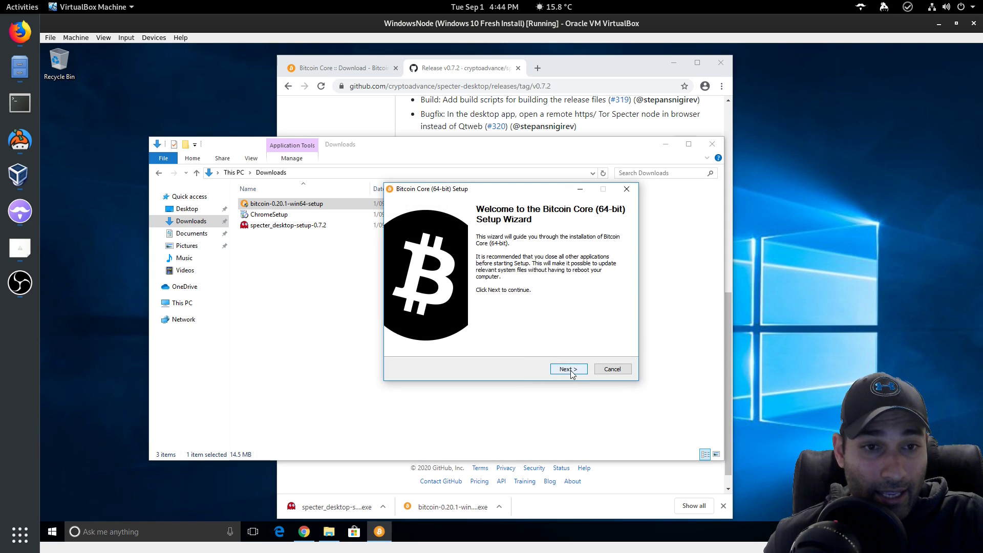
Step: Install Bitcoin Core in the default C:\Program Files\Bitcoin folder with the Bitcoin Core Start Menu folder, and run it on finishing
left_click(570, 369)
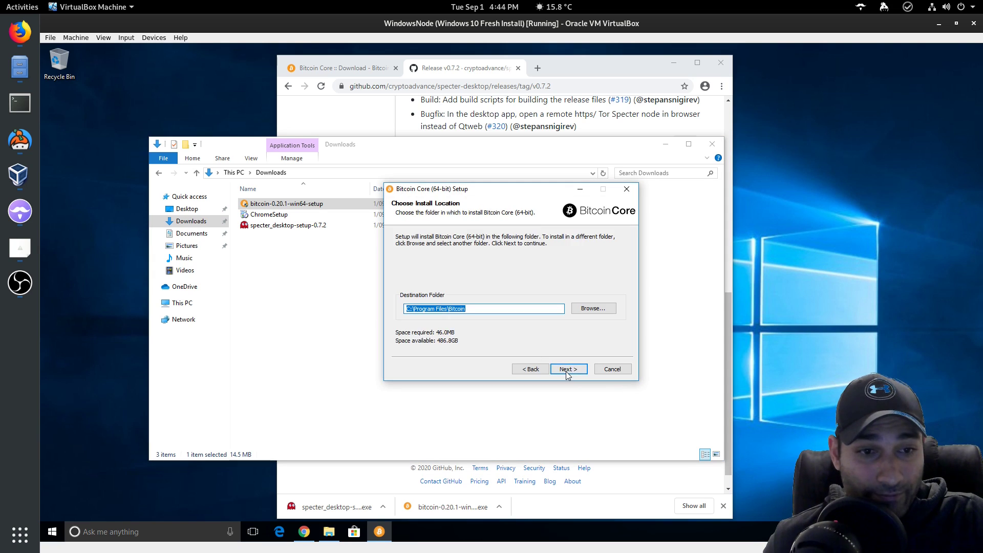
left_click(568, 369)
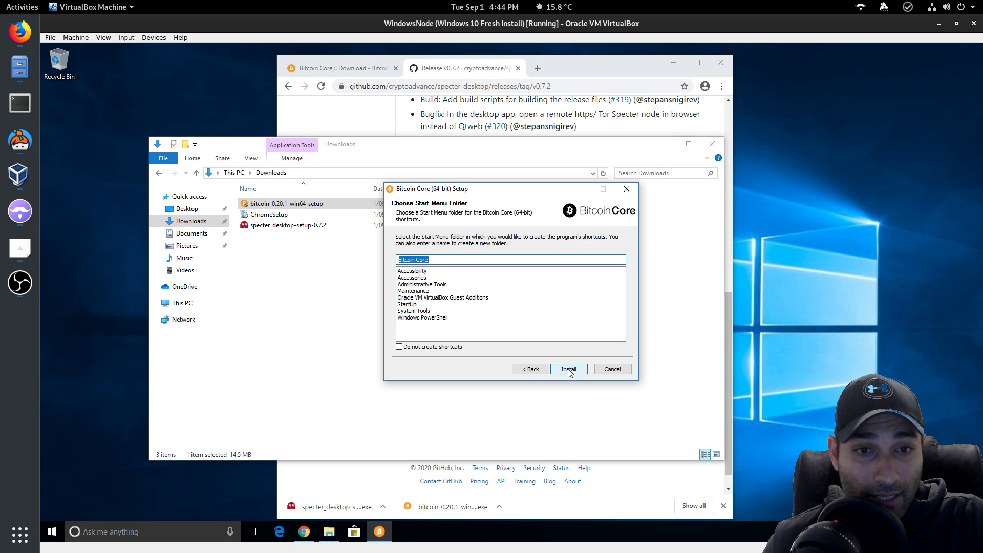
left_click(561, 370)
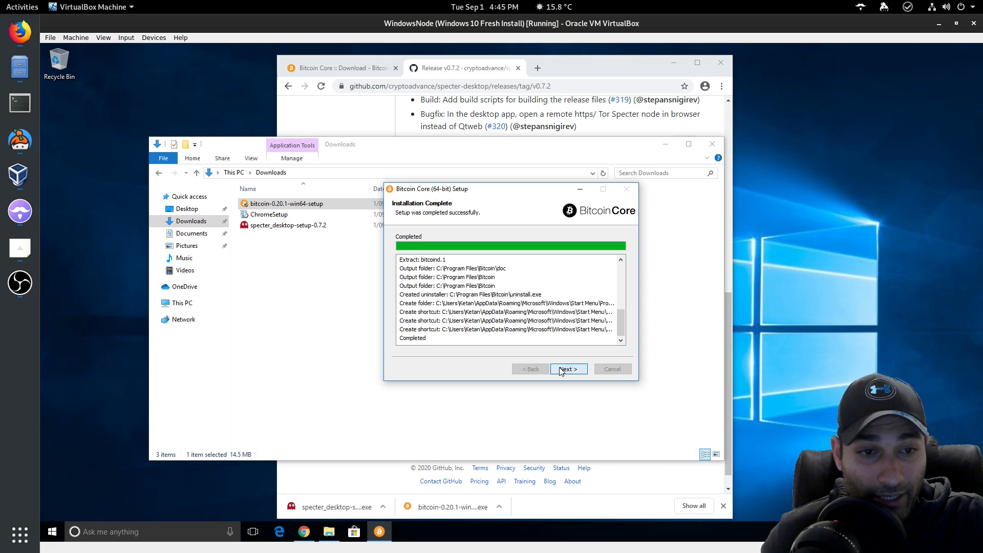
left_click(562, 369)
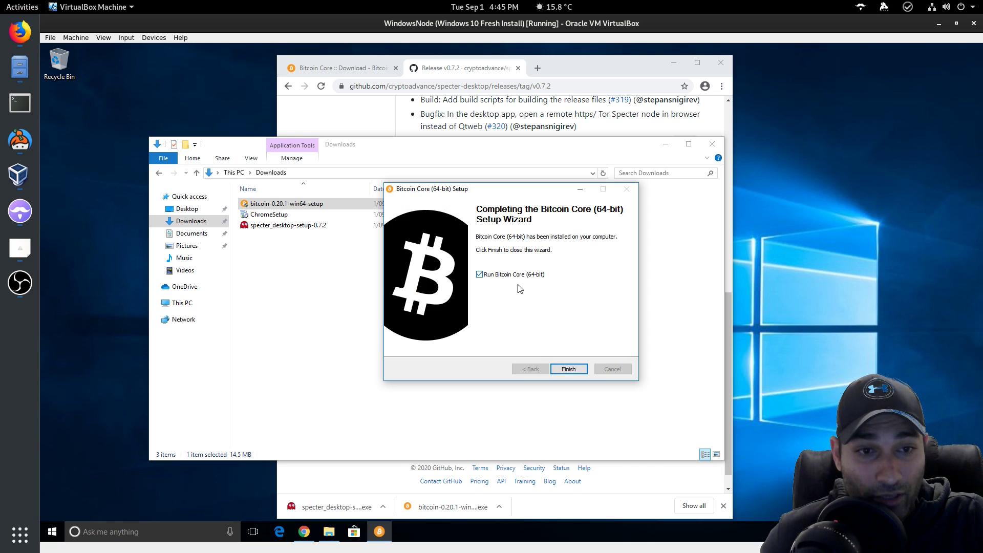
left_click(568, 369)
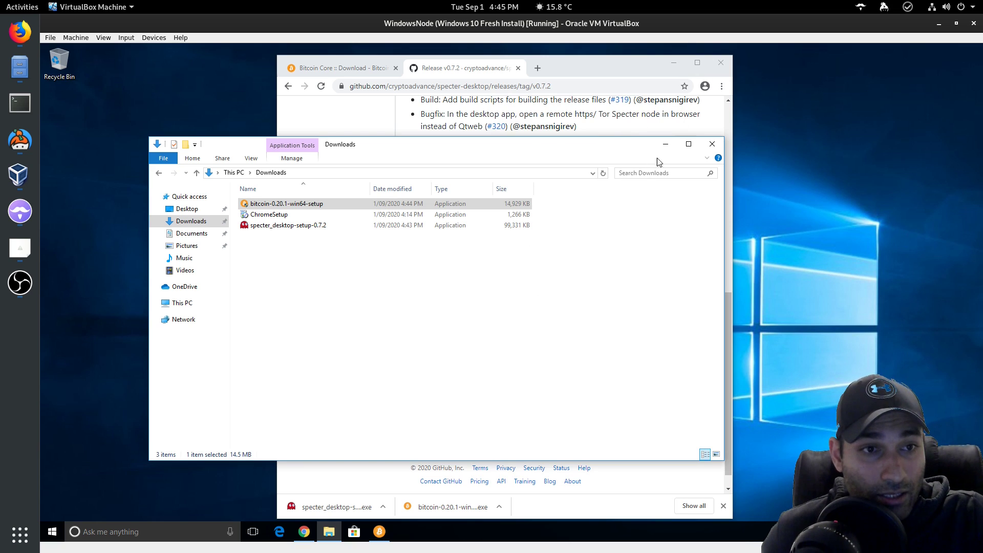
Step: Minimize the Downloads window and start Bitcoin Core with the default data directory, without pruning
left_click(665, 143)
left_click_drag(533, 165, 494, 162)
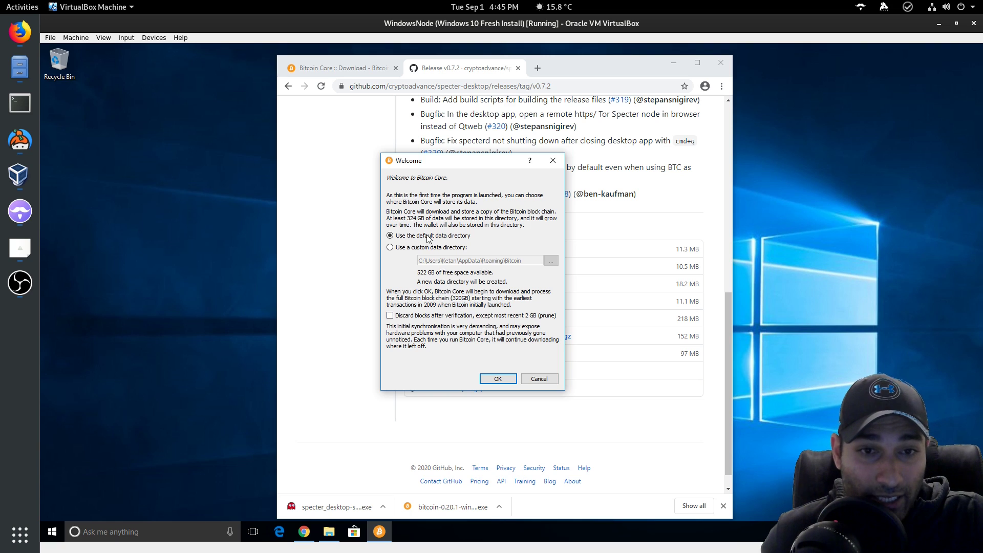
left_click(498, 379)
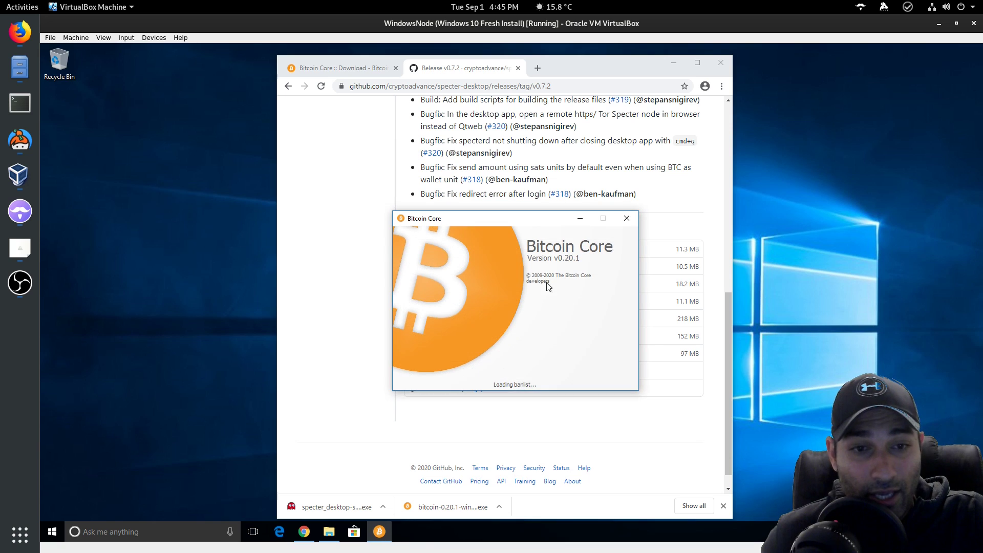
Step: Minimize the browser and allow Bitcoin Core network access in the Windows Firewall security alert
left_click(674, 62)
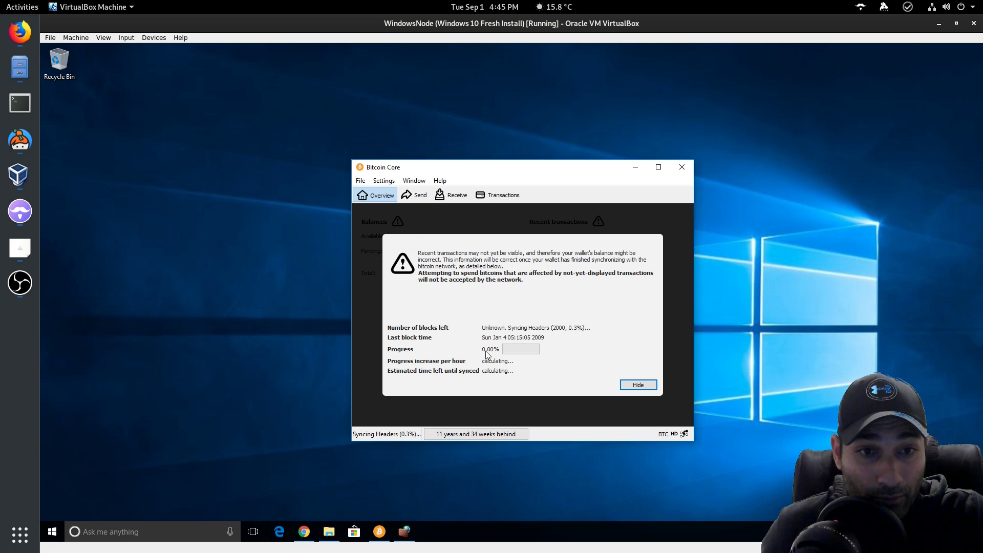
left_click(404, 532)
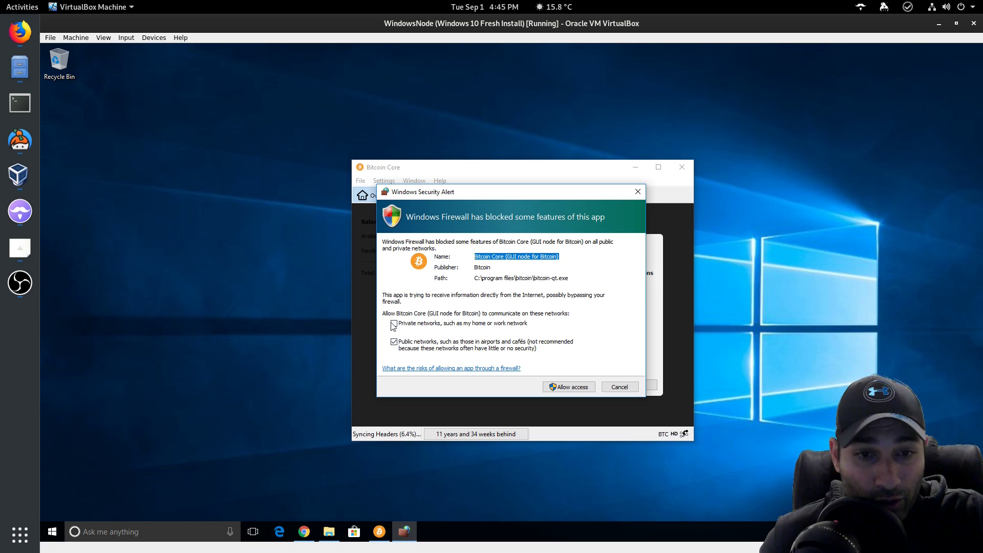
left_click(583, 388)
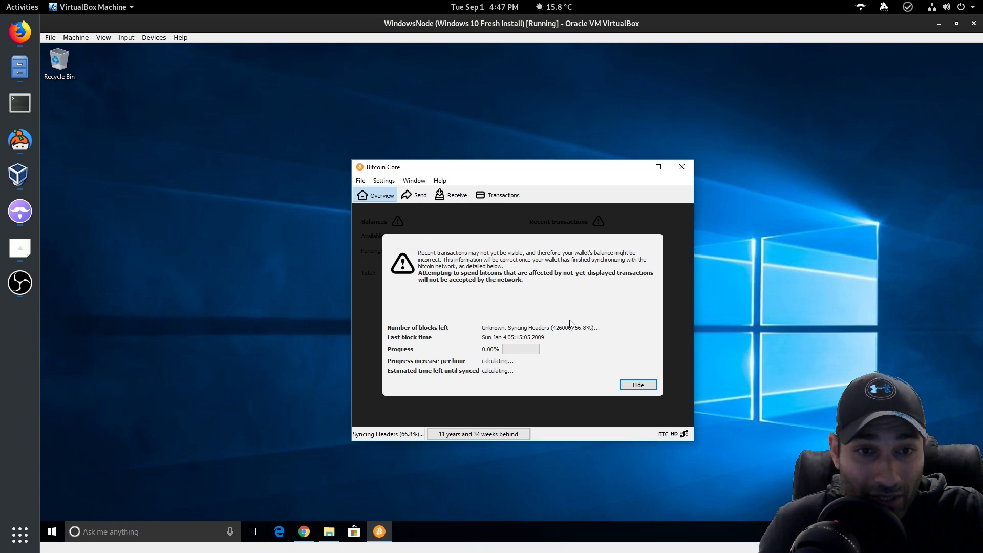
Step: Hide the sync notice and open Bitcoin Core's configuration file from its options, making Notepad the default app for .conf files
left_click(637, 385)
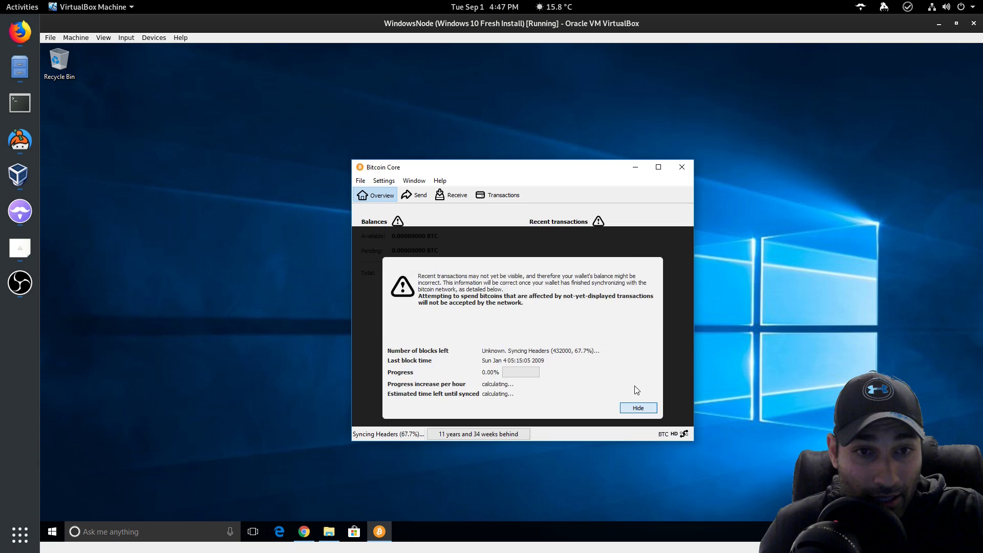
left_click(378, 183)
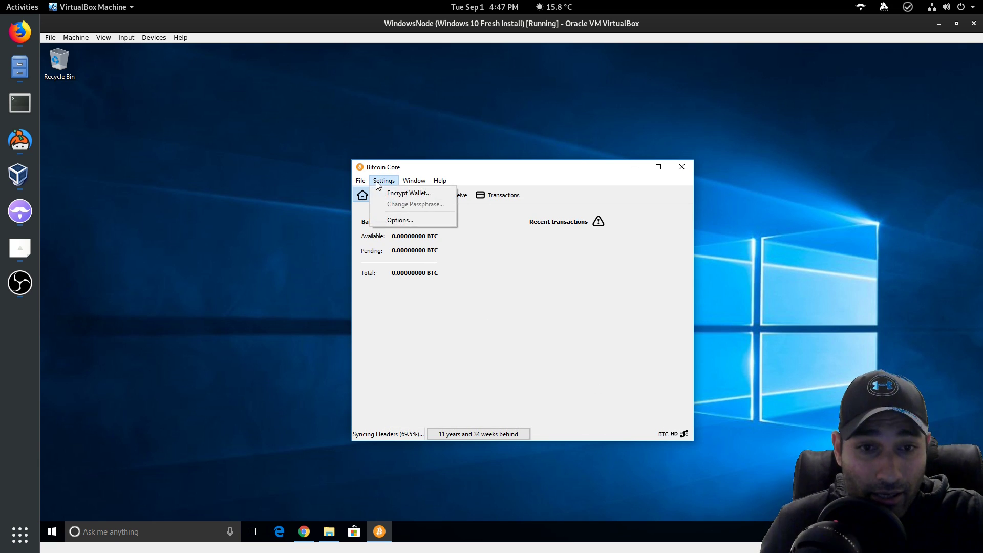
left_click(392, 220)
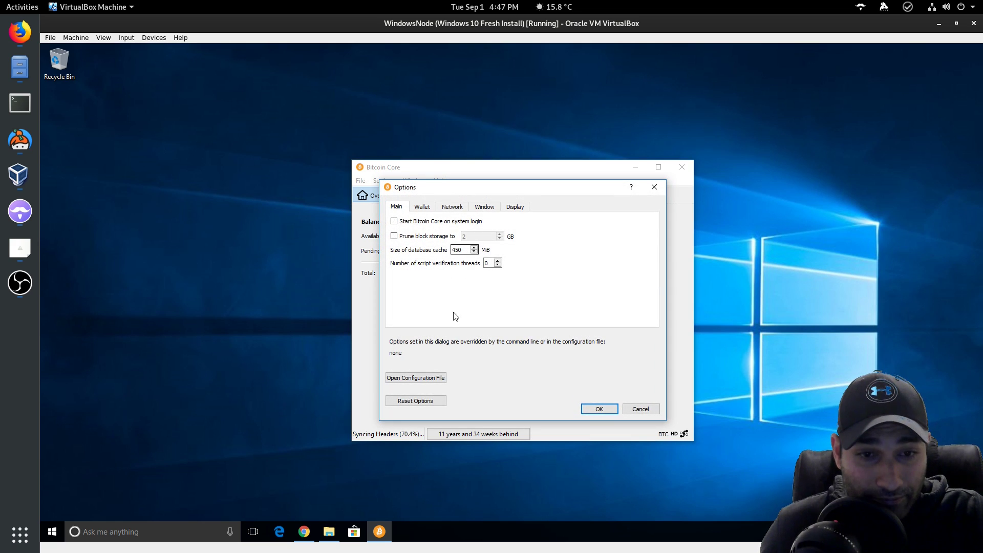
left_click(418, 380)
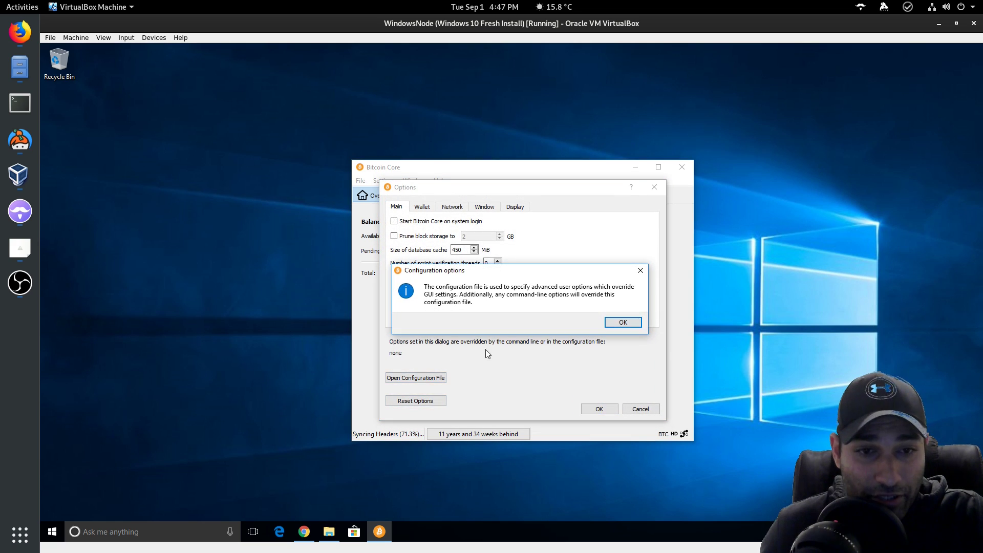
left_click(620, 322)
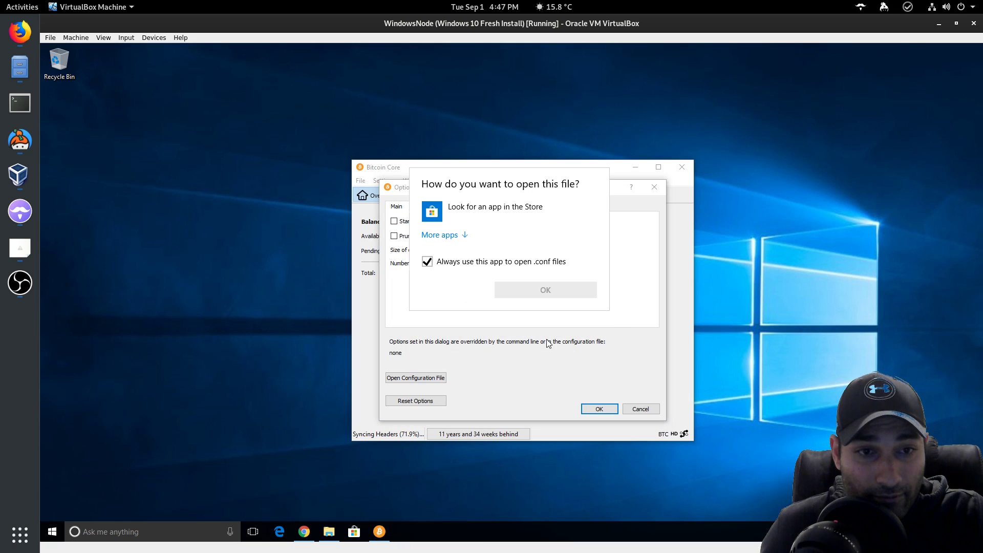
left_click(448, 236)
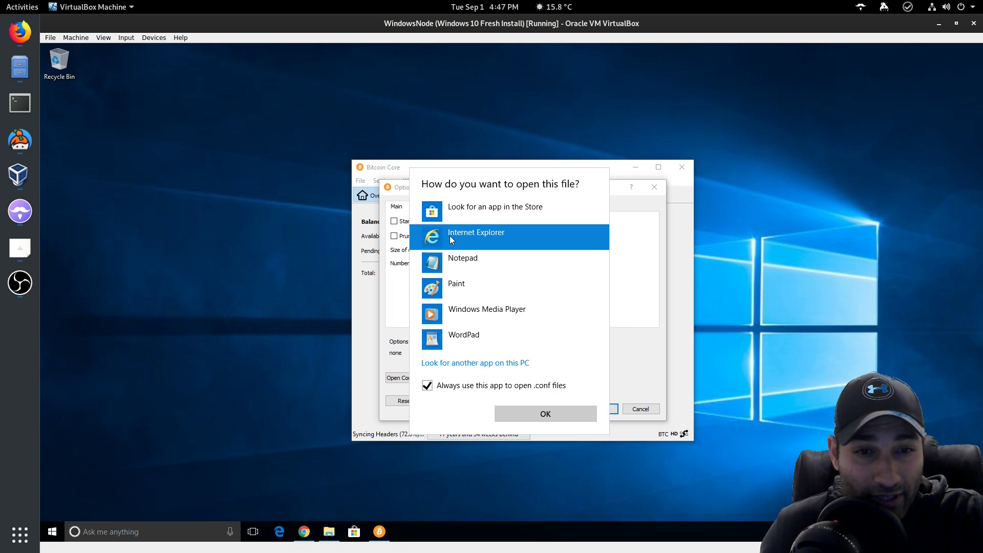
left_click(468, 258)
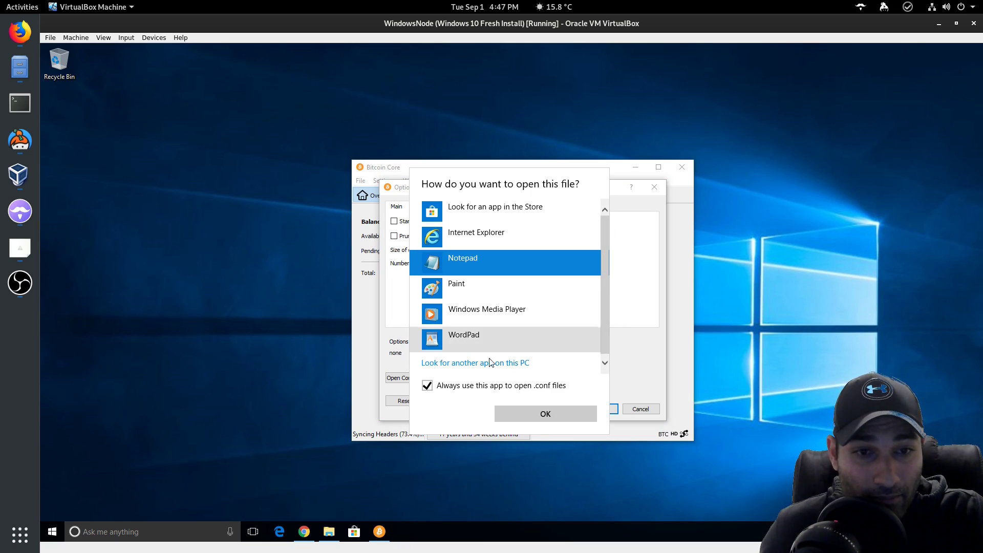
left_click(544, 415)
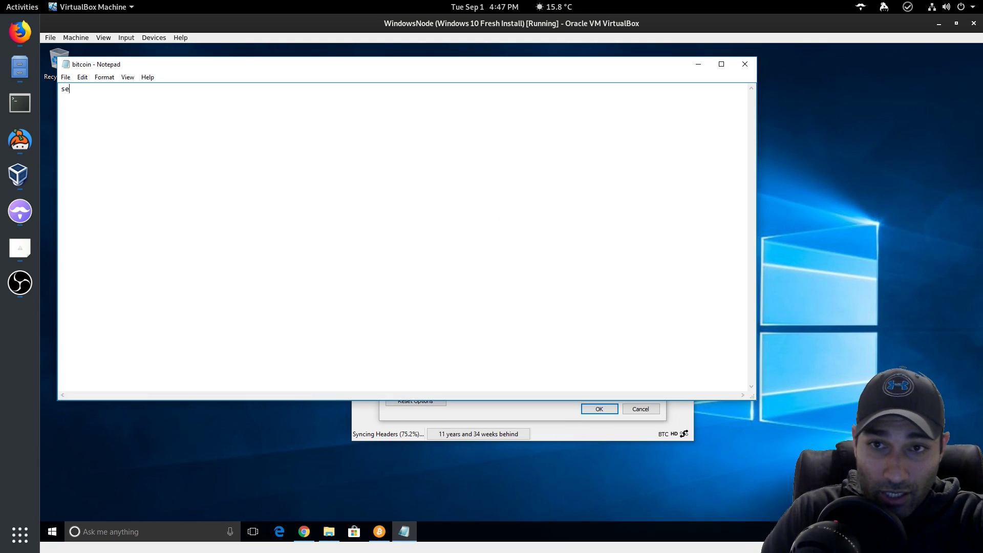
Step: Add server=1 to the bitcoin configuration file, save and close it, and accept the Bitcoin Core options
type("server=1")
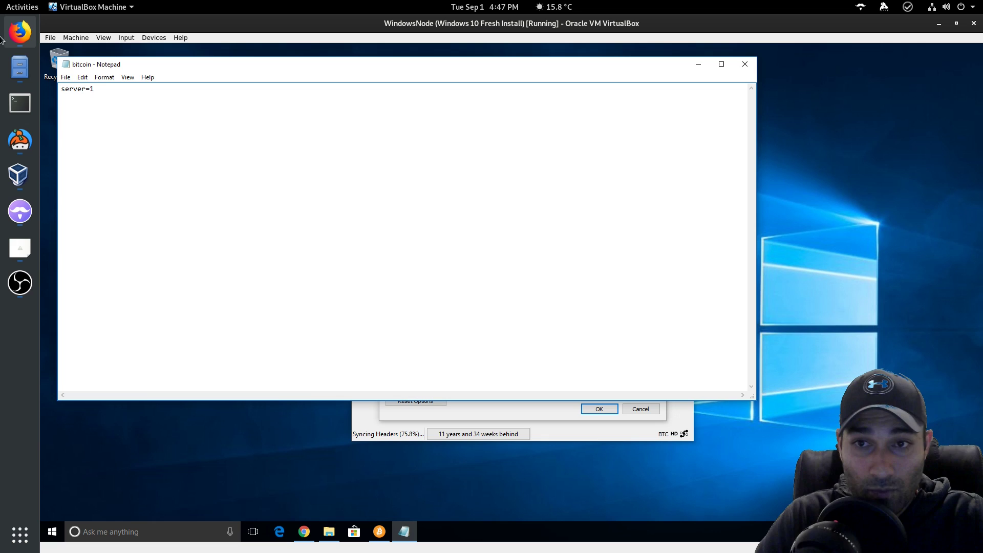
left_click(66, 76)
left_click(80, 112)
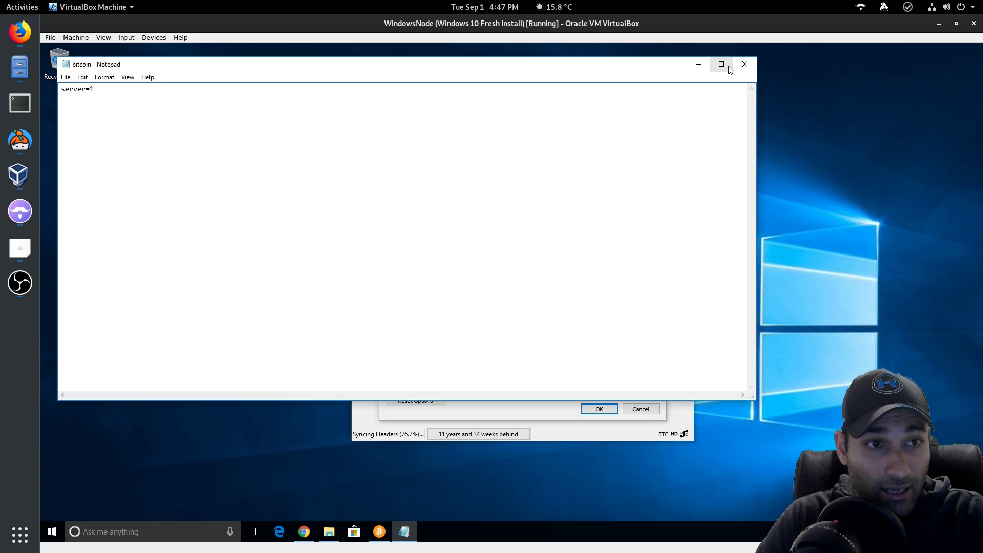
left_click(743, 64)
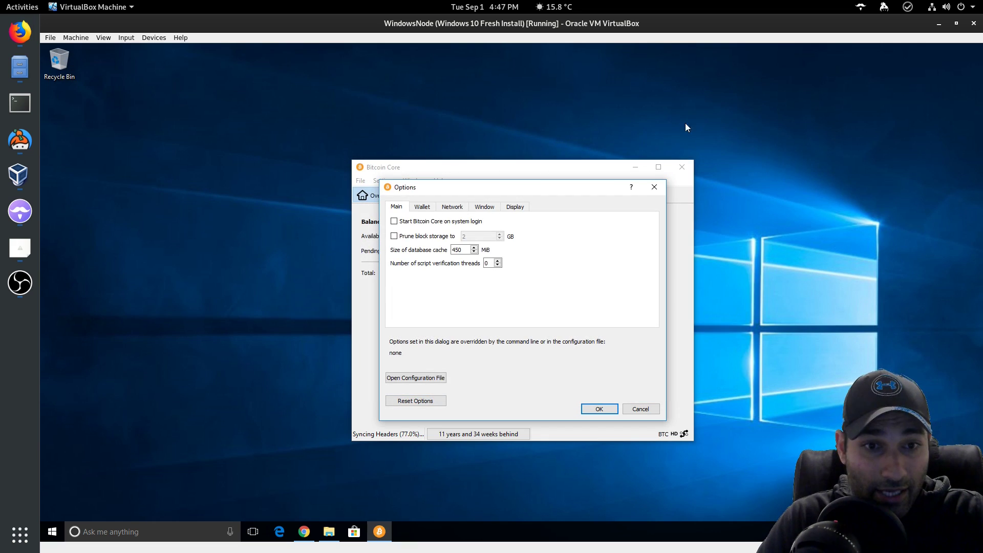
left_click(600, 408)
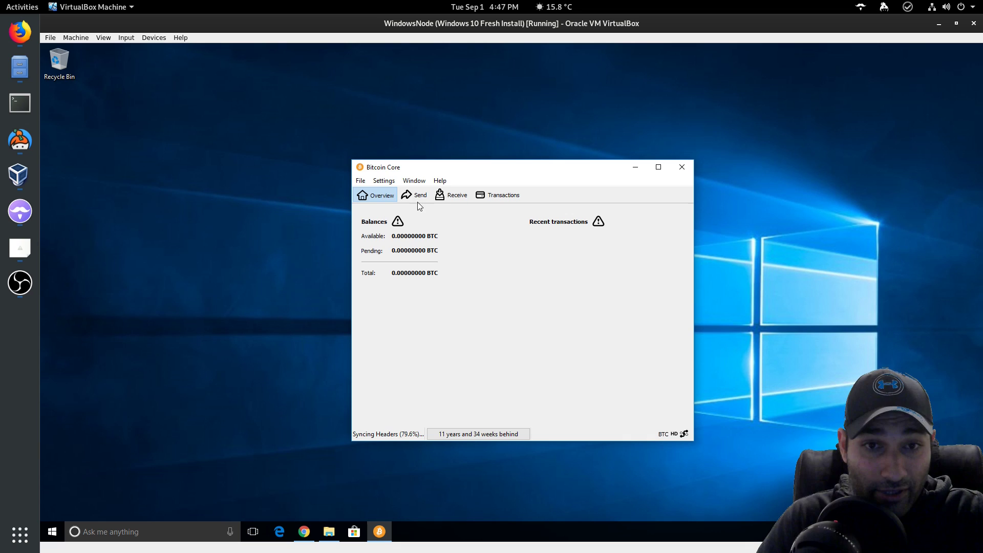
Step: Exit and relaunch Bitcoin Core, and move its window aside to free desktop space
left_click(361, 182)
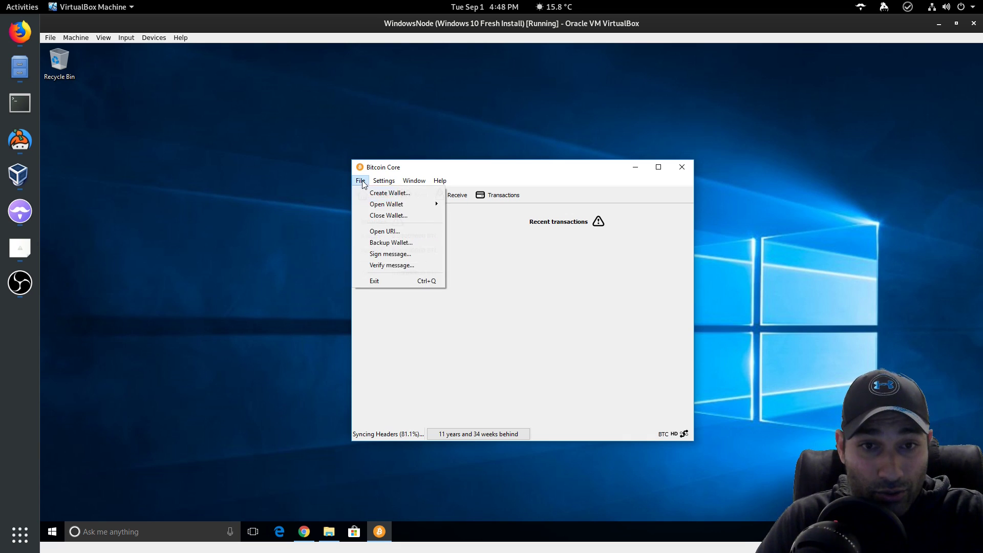
left_click(395, 281)
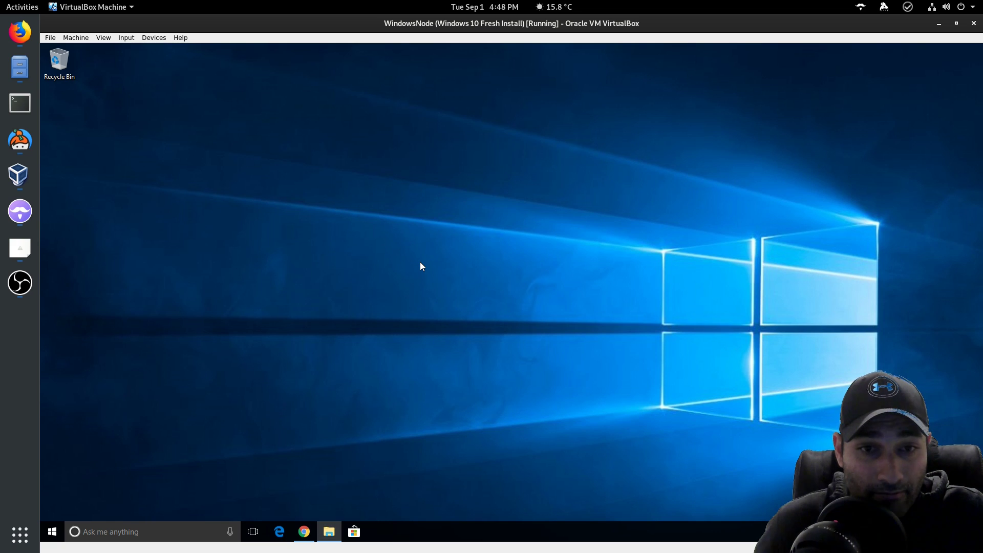
left_click(52, 531)
left_click(120, 225)
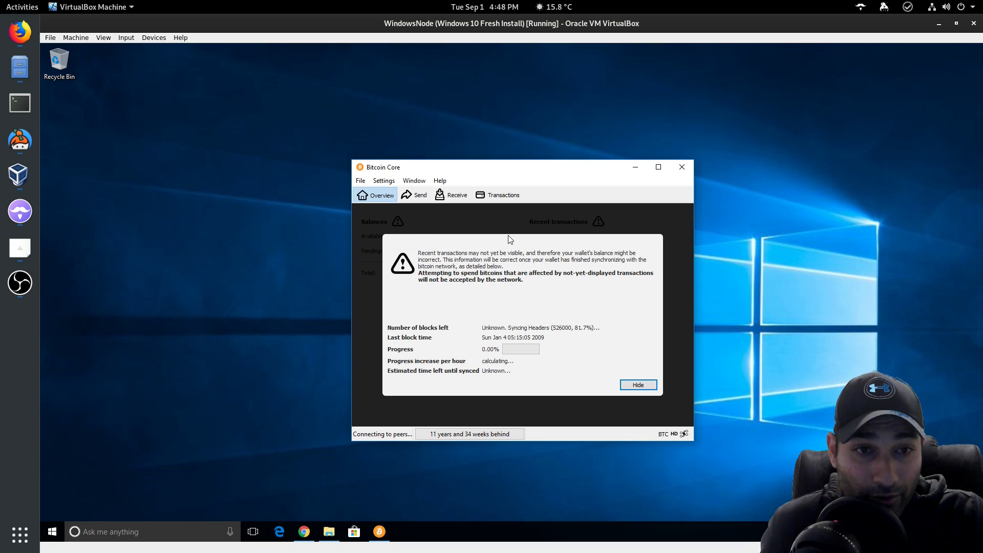
left_click_drag(537, 168, 250, 147)
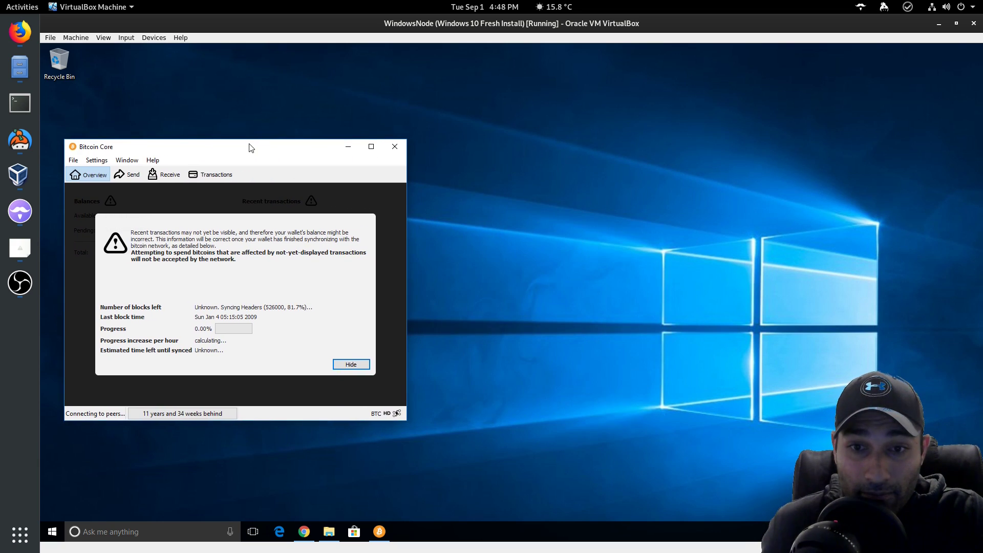
Step: Launch specter_desktop-setup-0.7.2 from the Downloads folder, running it despite the SmartScreen warning
left_click(330, 533)
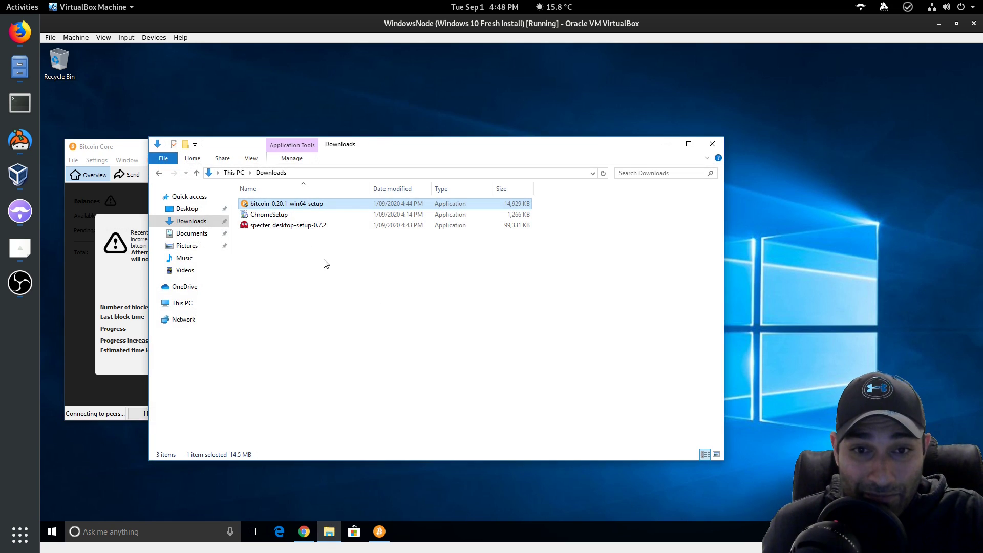
double_click(294, 228)
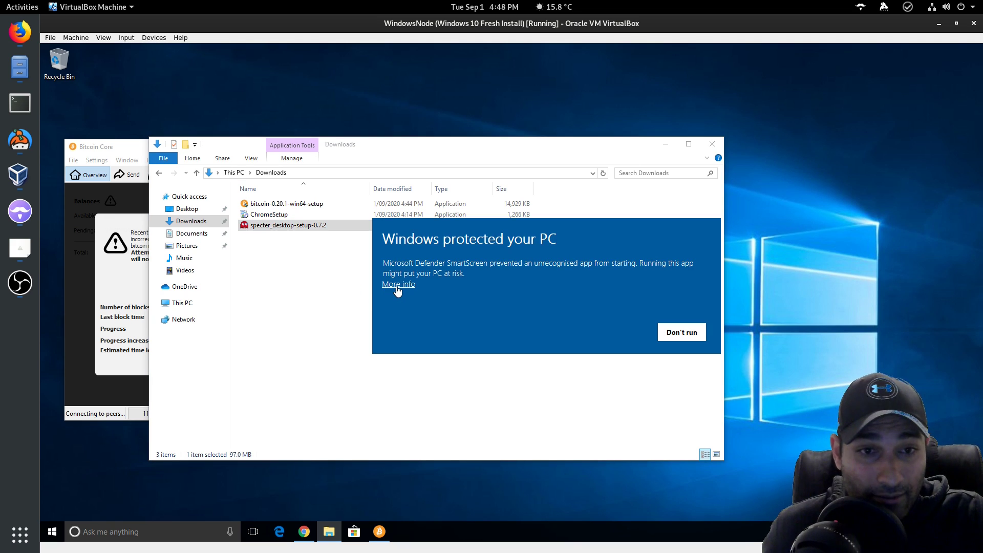
left_click(399, 287)
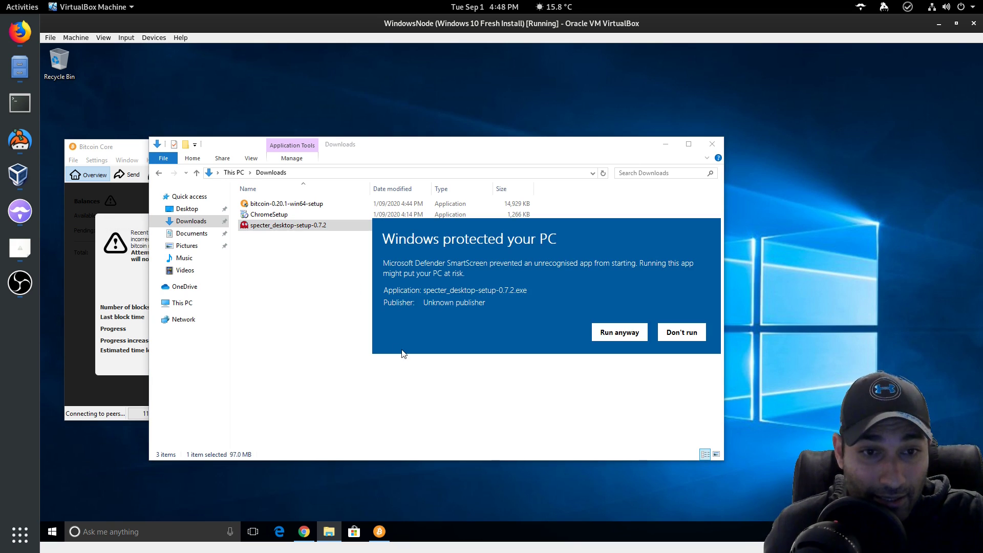
left_click(616, 334)
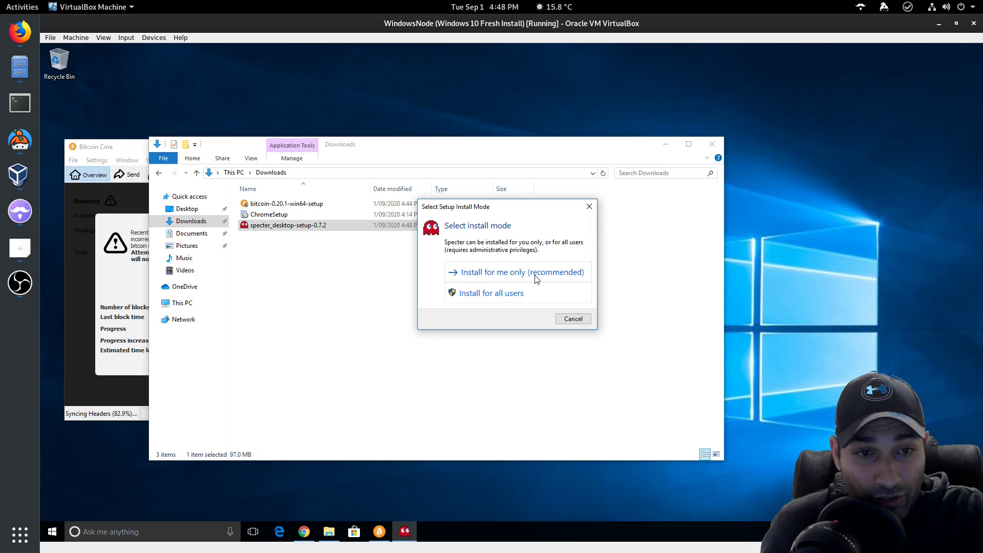
Step: Install Specter 0.7.2 for the current account only in the default folder, without a desktop shortcut, and launch it on finishing
left_click(536, 278)
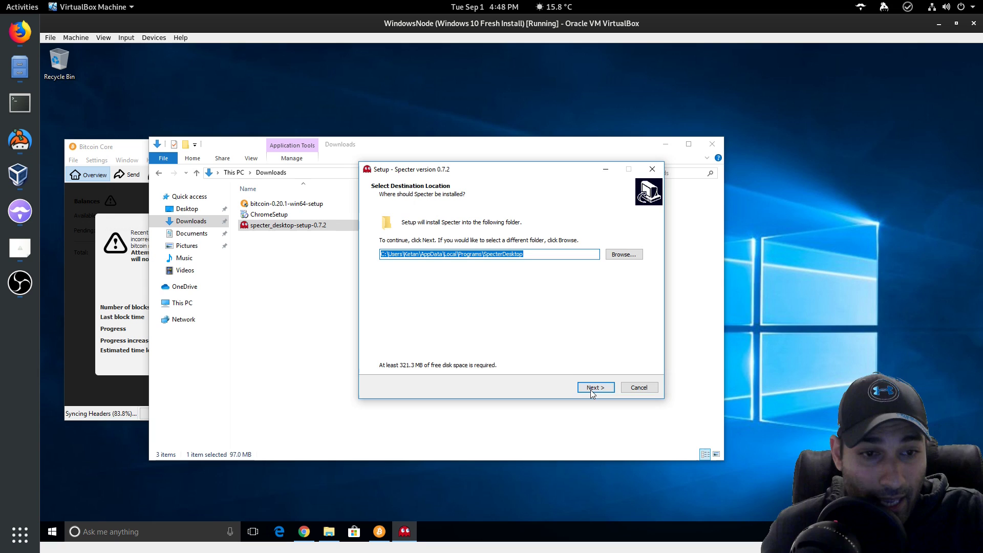
left_click(592, 388)
left_click(595, 388)
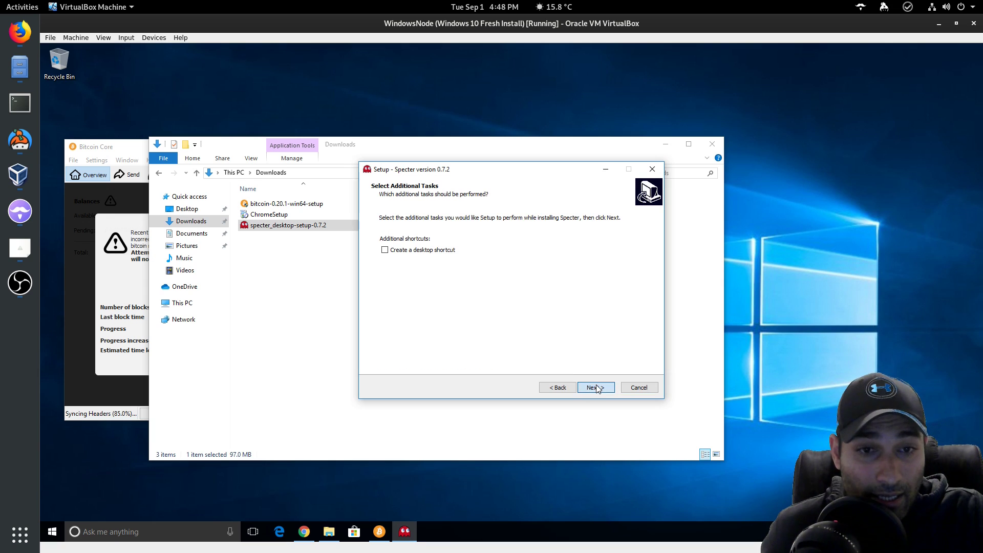
left_click(595, 387)
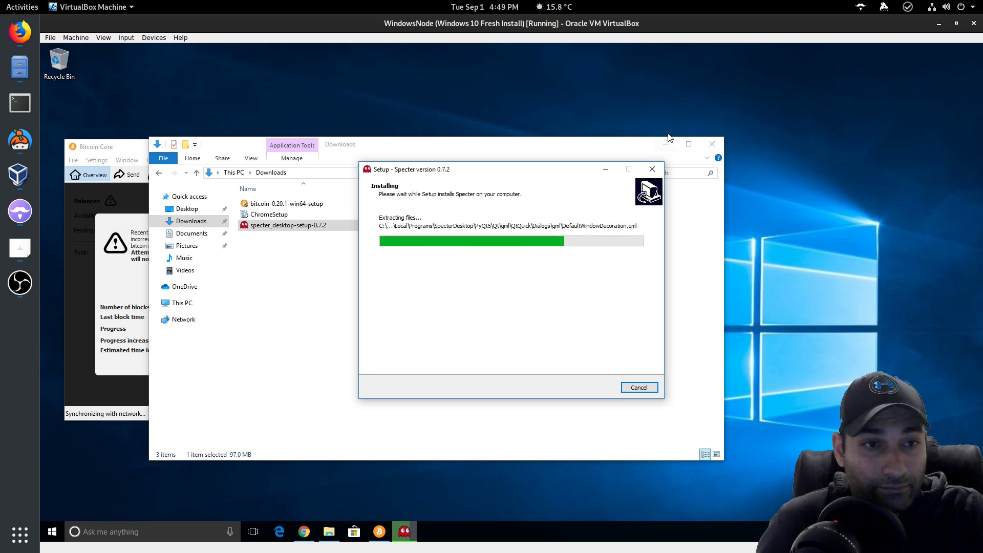
left_click_drag(569, 174, 644, 169)
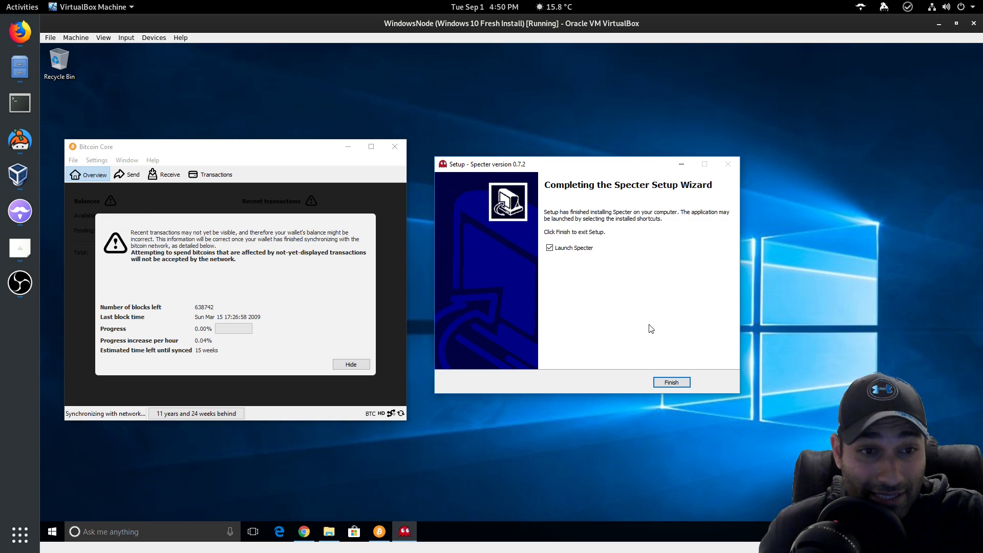
left_click(671, 382)
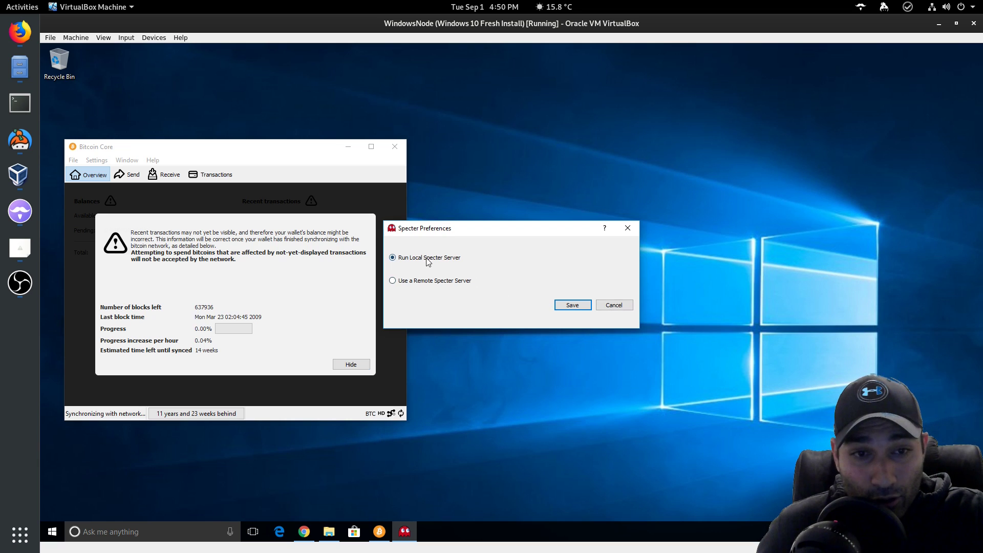
Step: Save the Specter preferences with Run Local Specter Server selected, and arrange the Specter Desktop and Bitcoin Core windows side by side
left_click(577, 307)
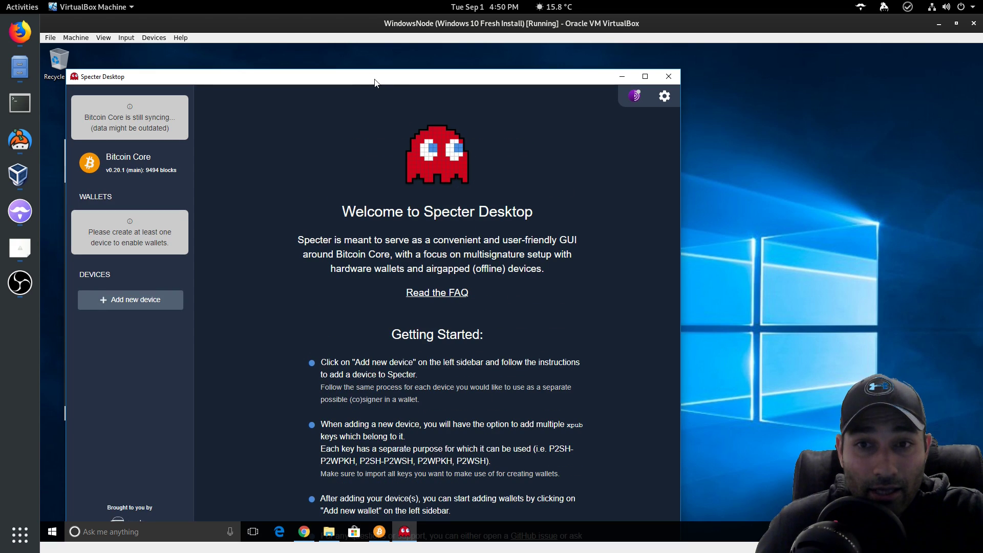
left_click_drag(374, 82, 622, 67)
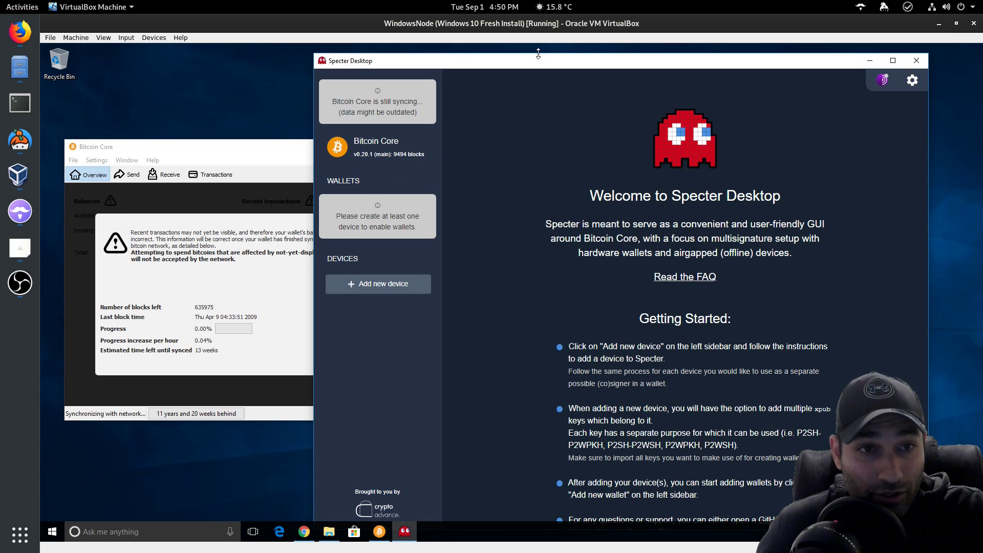
left_click_drag(543, 64, 589, 57)
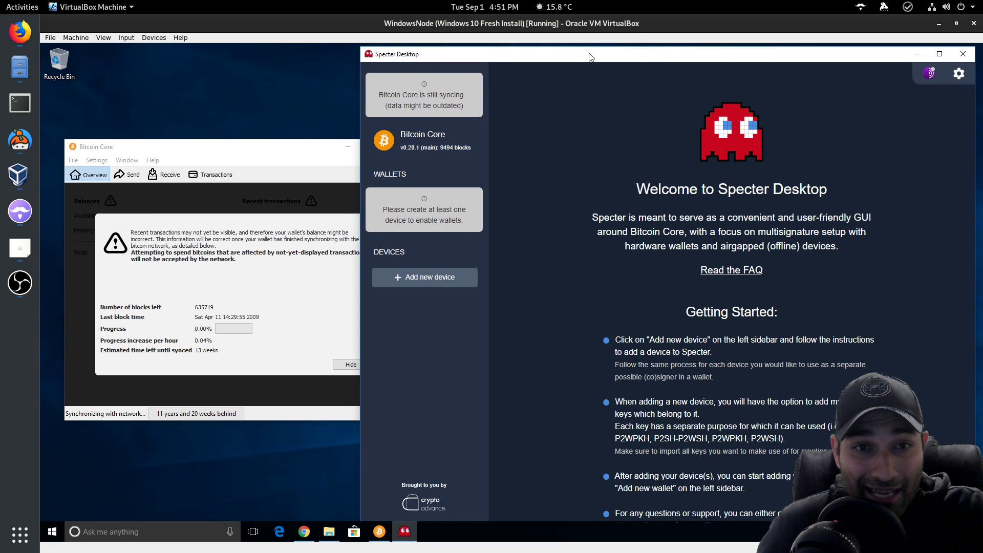
left_click(276, 152)
left_click_drag(265, 148, 245, 123)
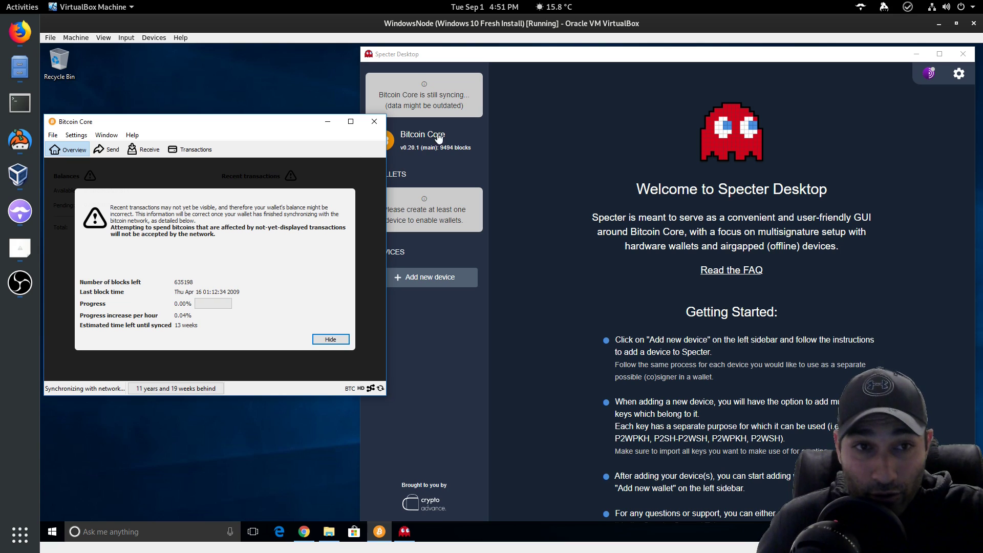
Step: Reopen Bitcoin Core's configuration file to review the server setting, and close it, returning to Specter Desktop with the sync notice hidden
left_click(65, 141)
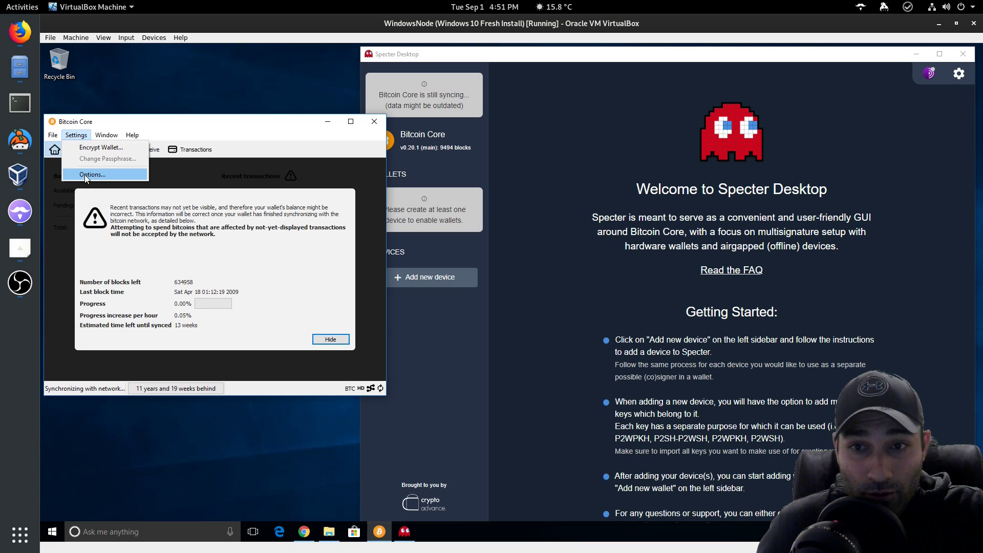
left_click(78, 174)
left_click(118, 335)
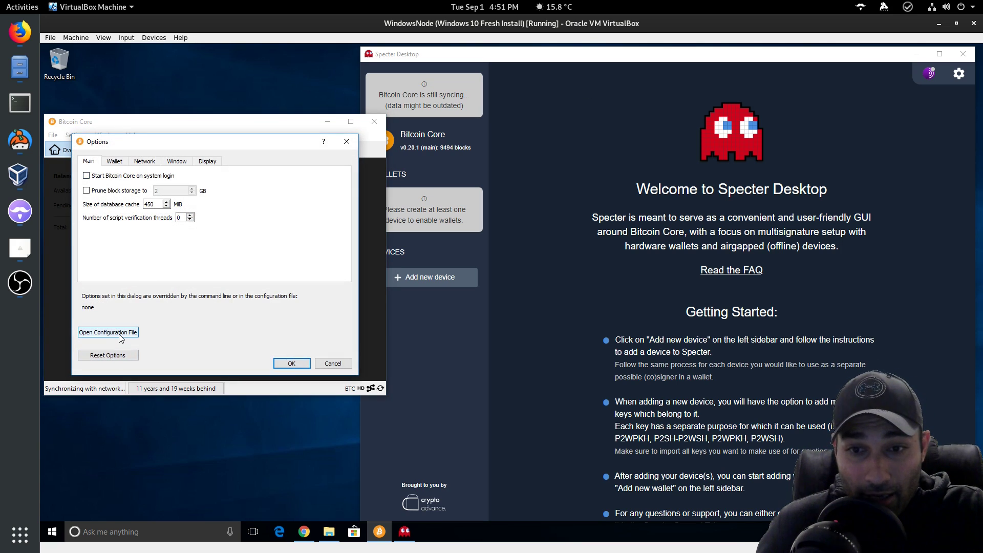
left_click(315, 277)
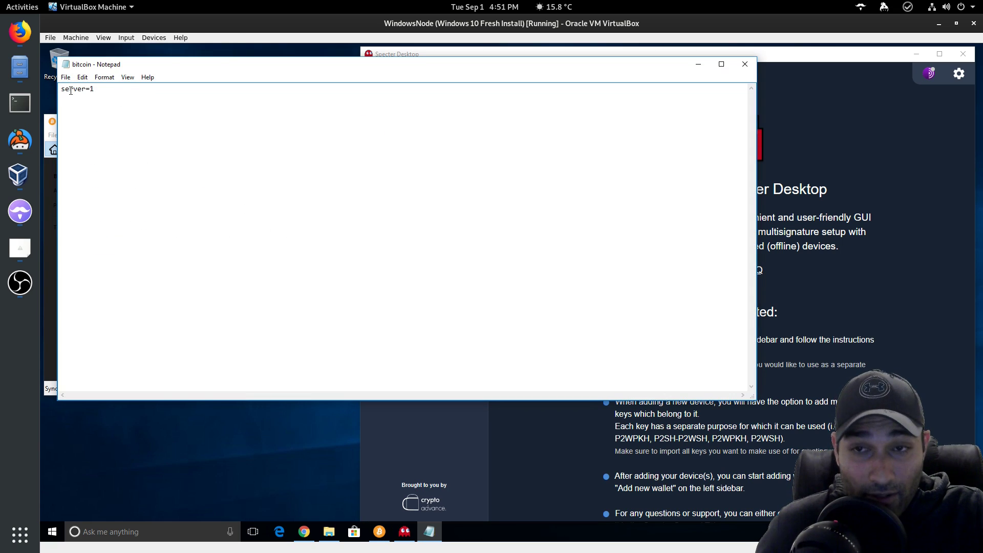
left_click(744, 63)
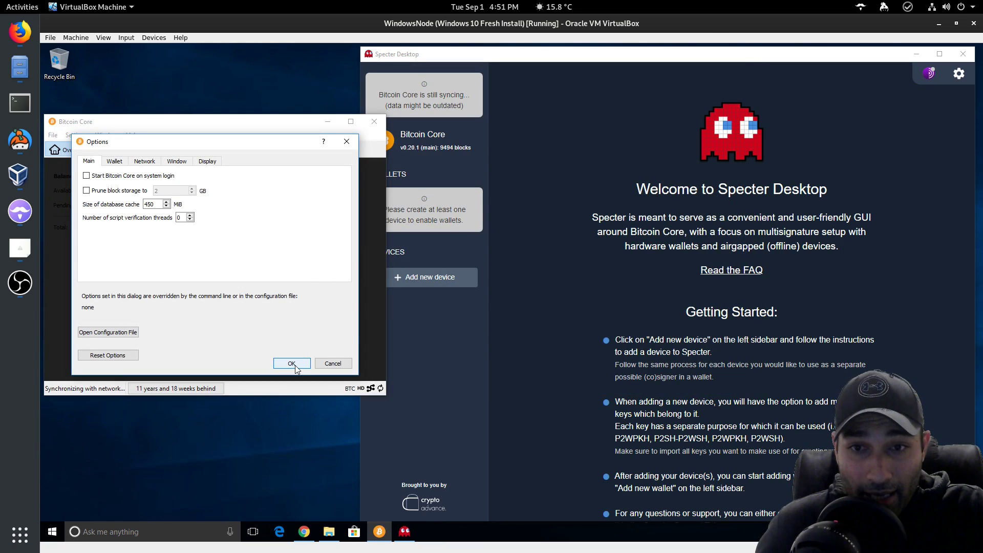
left_click(295, 366)
left_click(330, 340)
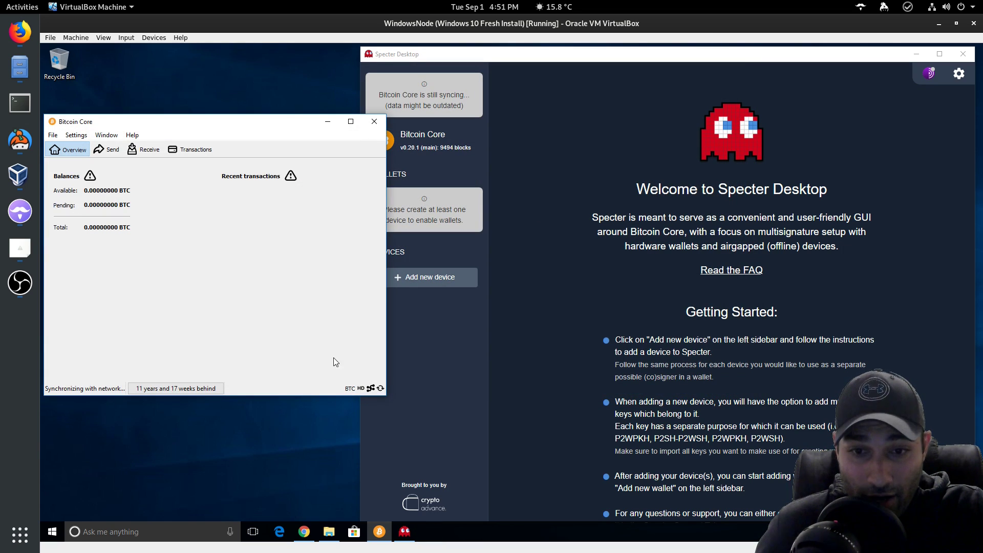
left_click(633, 57)
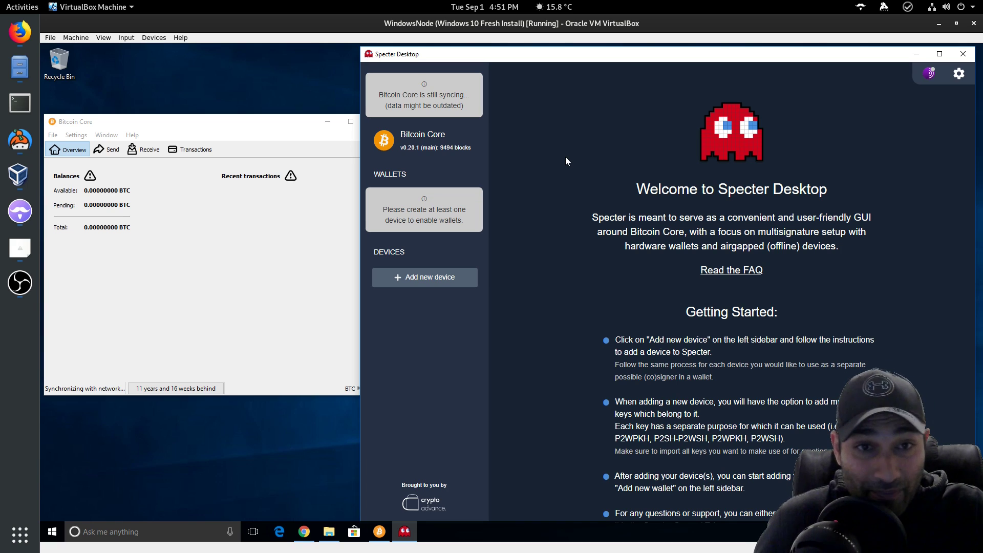
Step: Start adding a new device in Specter, naming it Coldcard and setting its device type to ColdCard
left_click(445, 281)
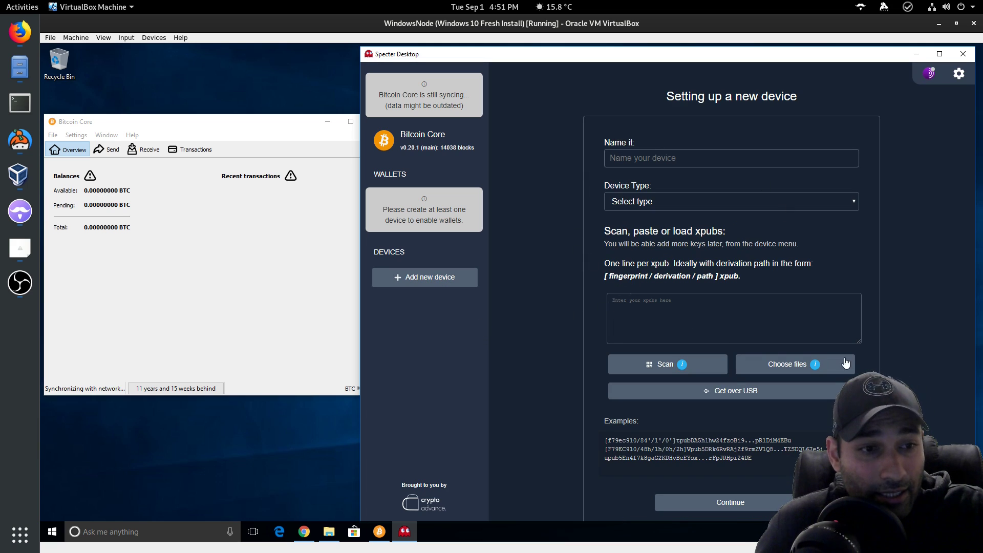
left_click(795, 375)
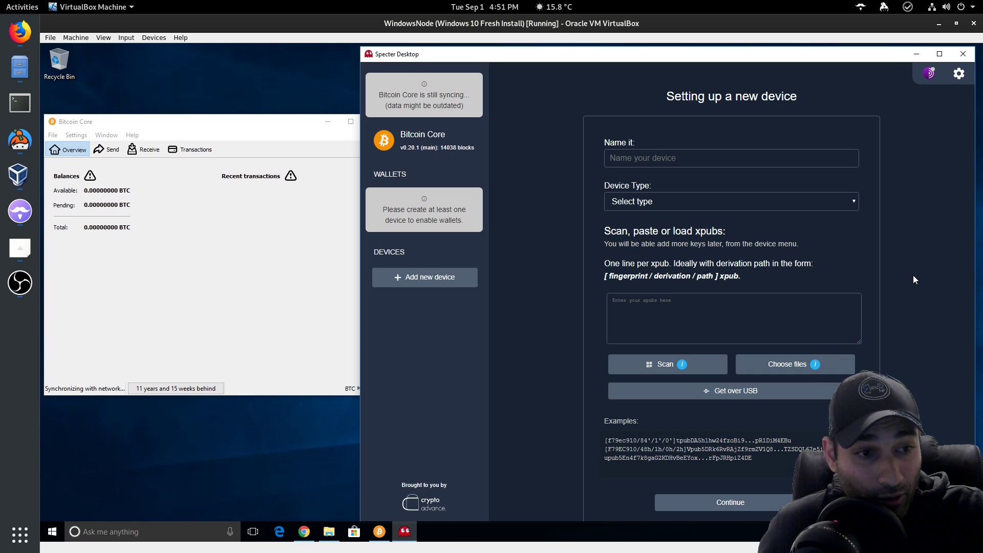
left_click(719, 164)
type("Coldca")
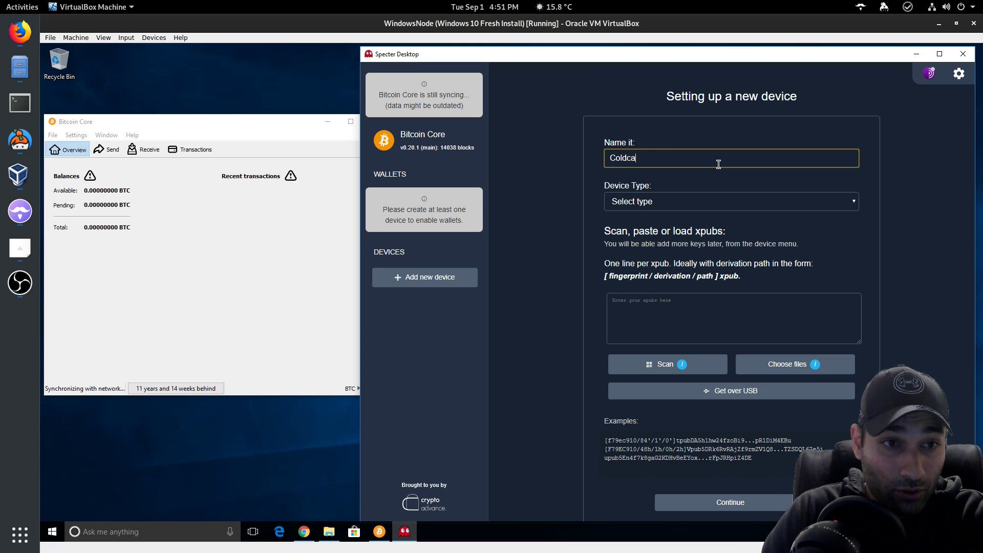
type("rd")
left_click(729, 201)
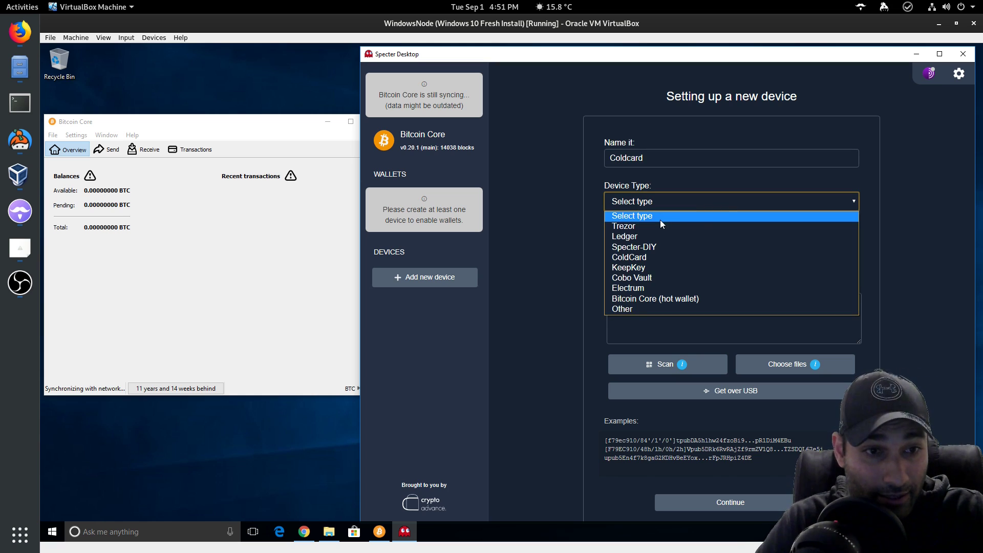
left_click(660, 257)
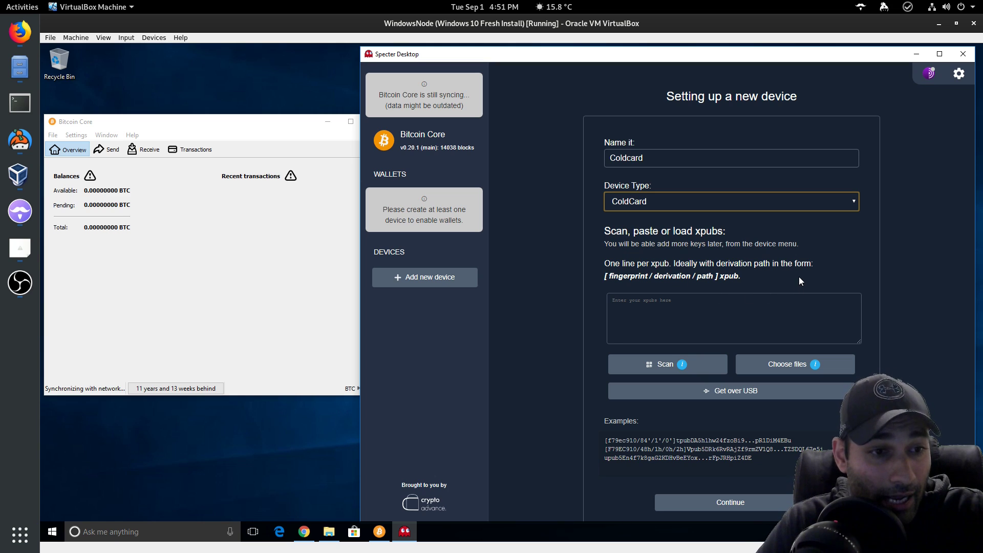
mouse_move(815, 368)
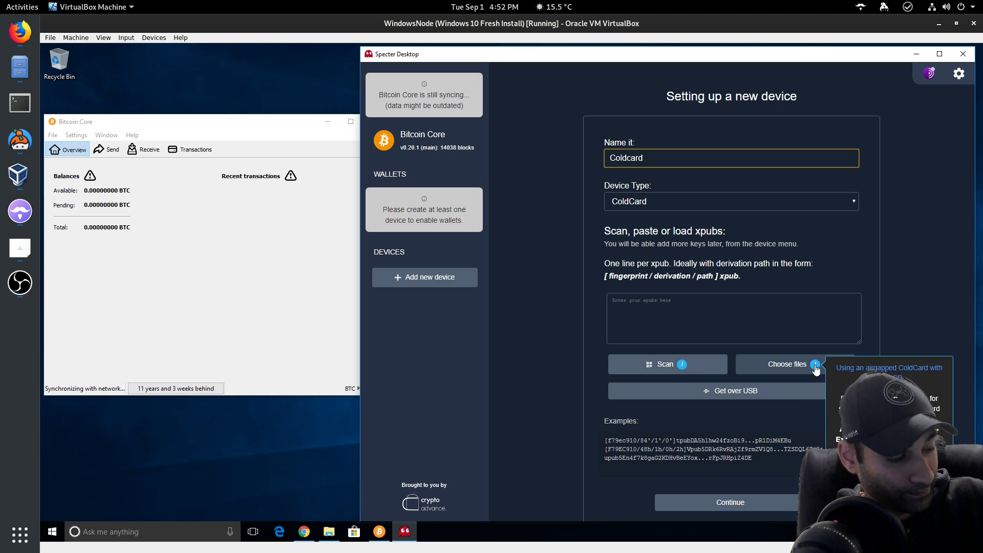
Step: Attach the GEMBIRD [0111] USB device to the virtual machine and continue without scanning the STRONTIUM (E:) drive
left_click(125, 38)
mouse_move(161, 40)
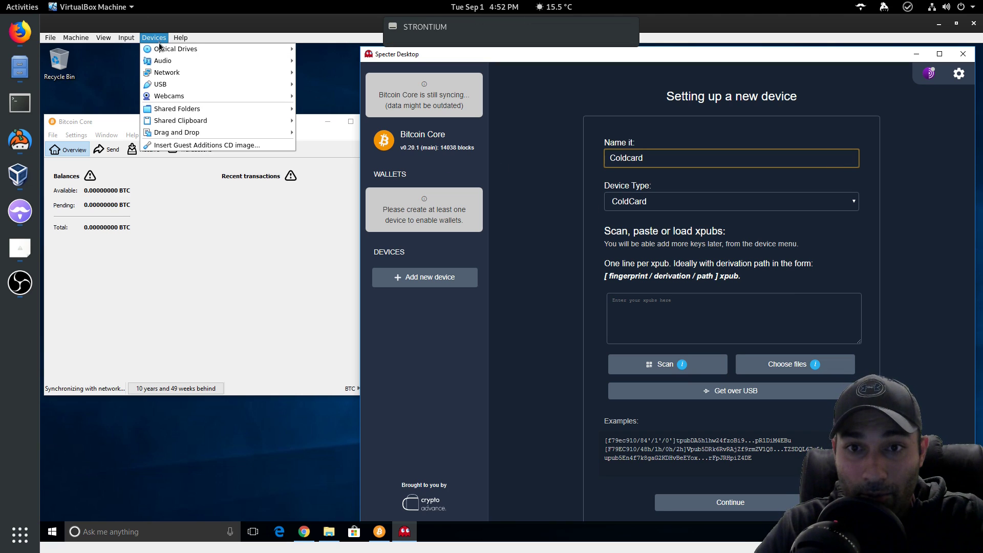
mouse_move(156, 88)
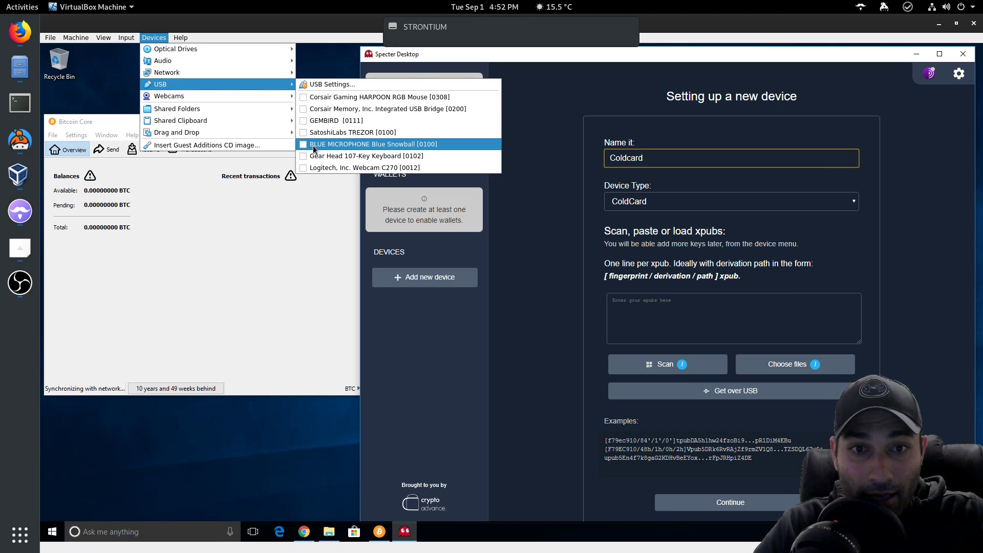
left_click(306, 121)
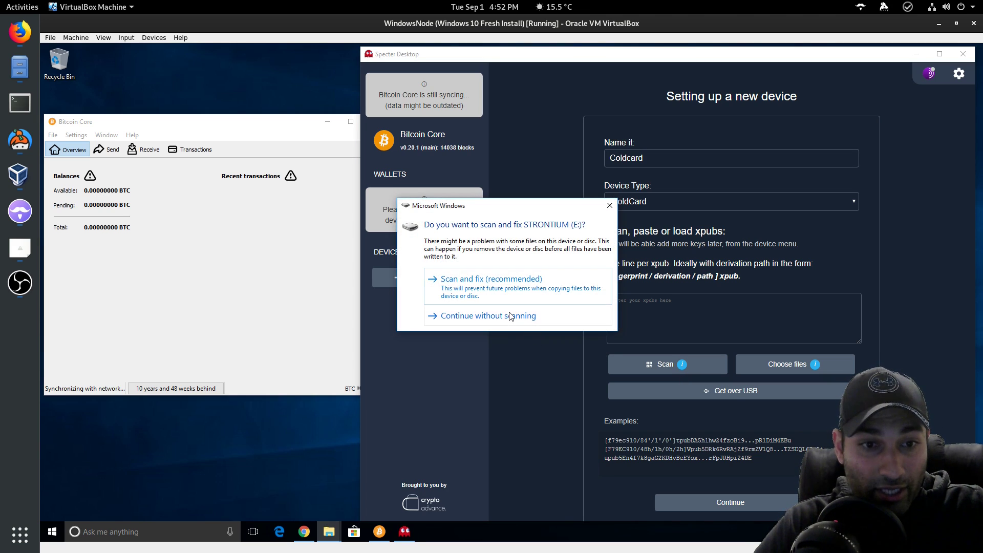
left_click(510, 316)
left_click(547, 327)
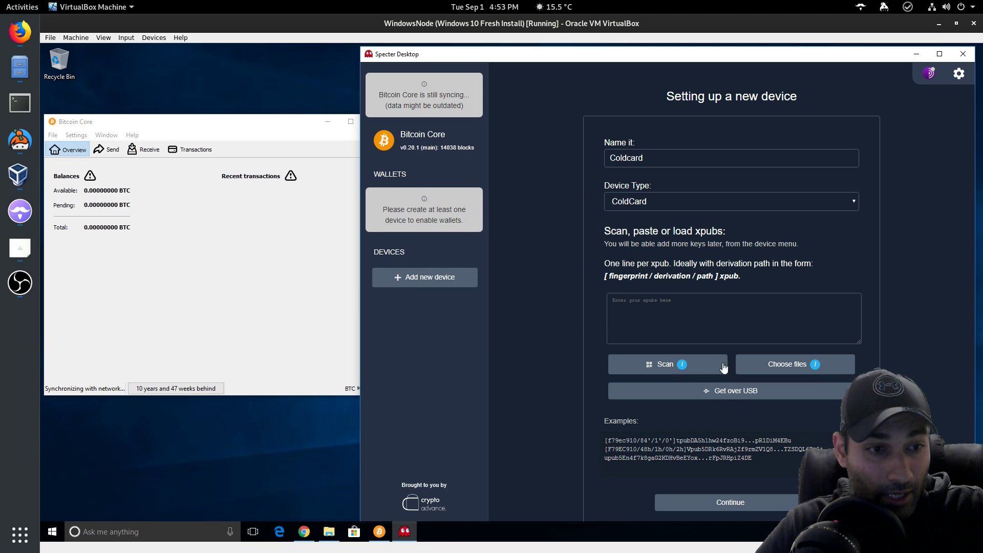
Step: Load the device's key from new-wallet-3.json on the STRONTIUM (E:) drive and finish adding the Coldcard
left_click(816, 365)
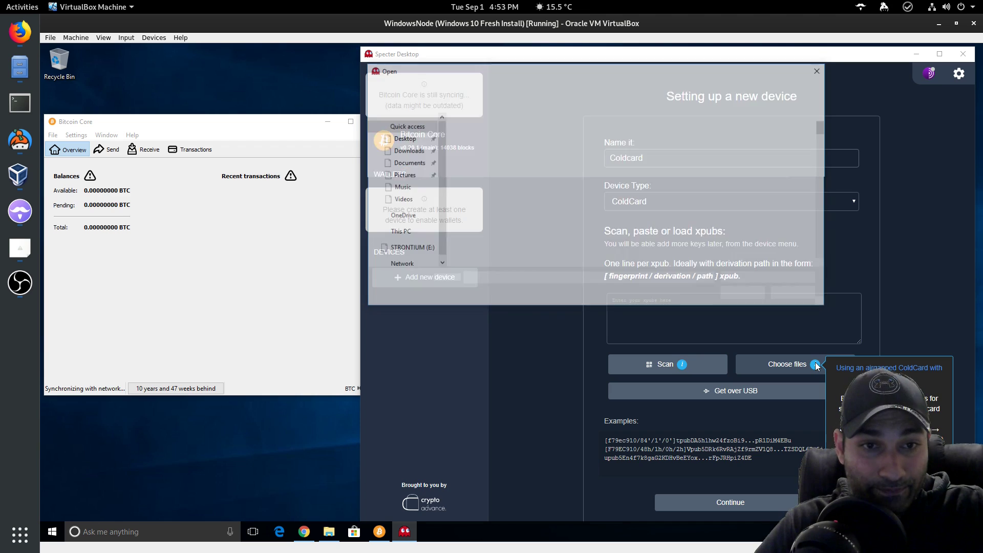
left_click(409, 249)
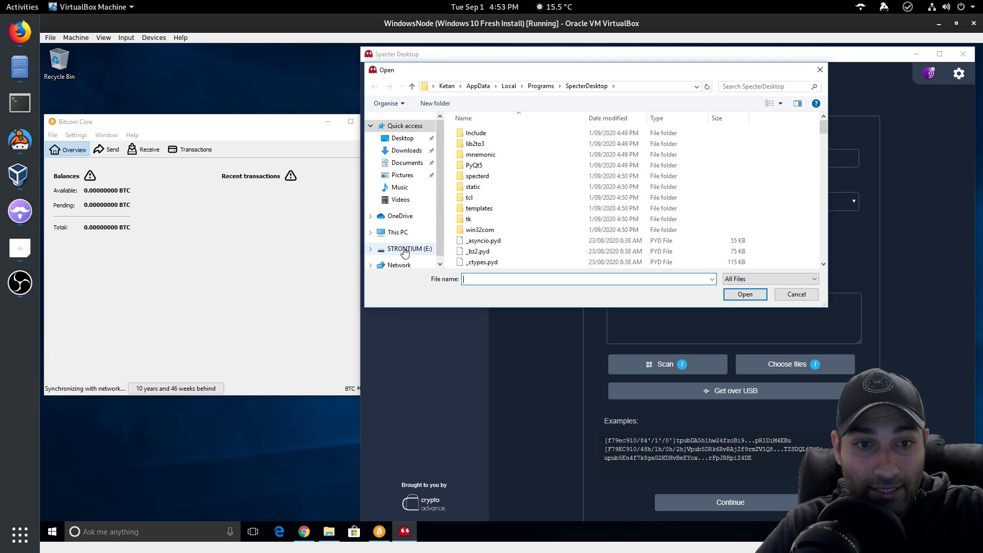
scroll(584, 218, "down", 1)
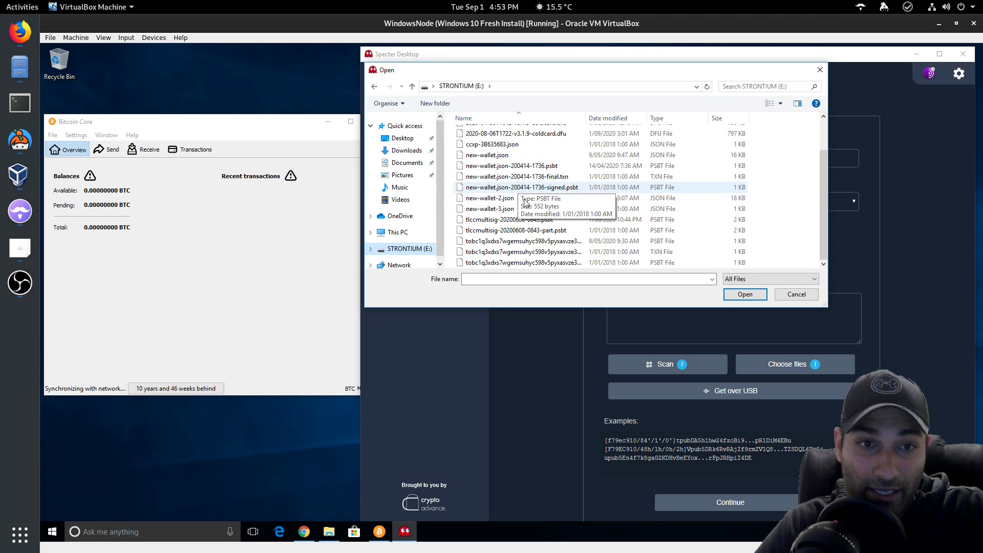
left_click(495, 212)
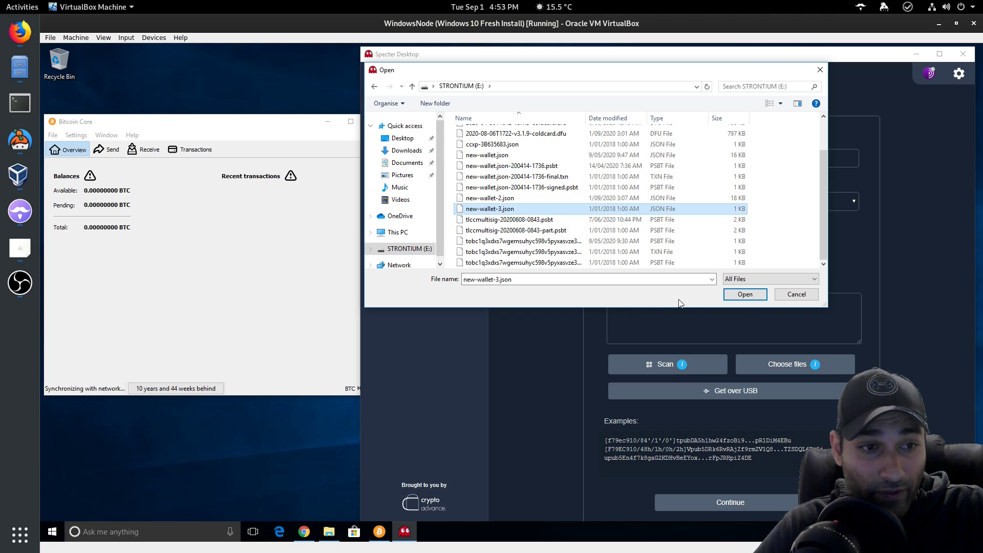
left_click(744, 297)
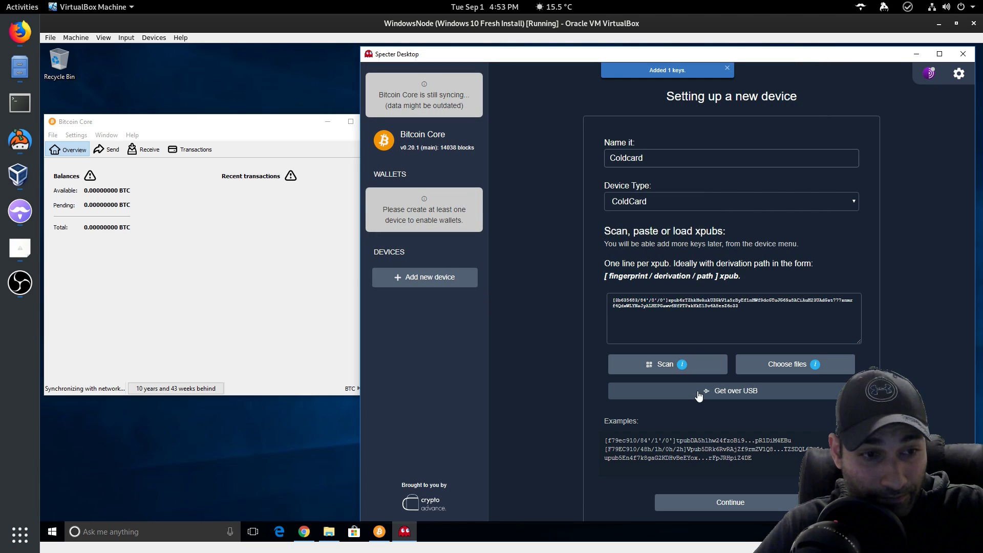
scroll(798, 451, "down", 2)
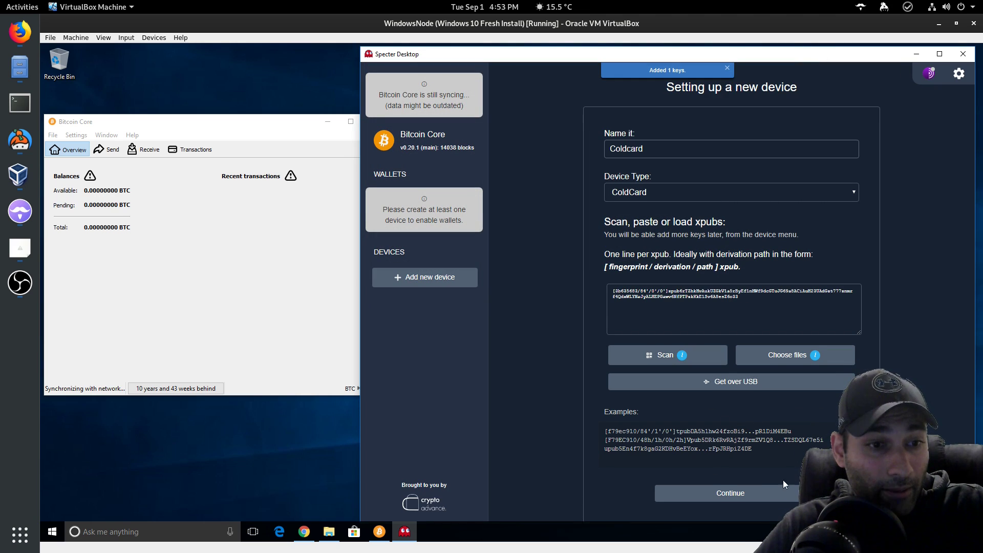
left_click(741, 493)
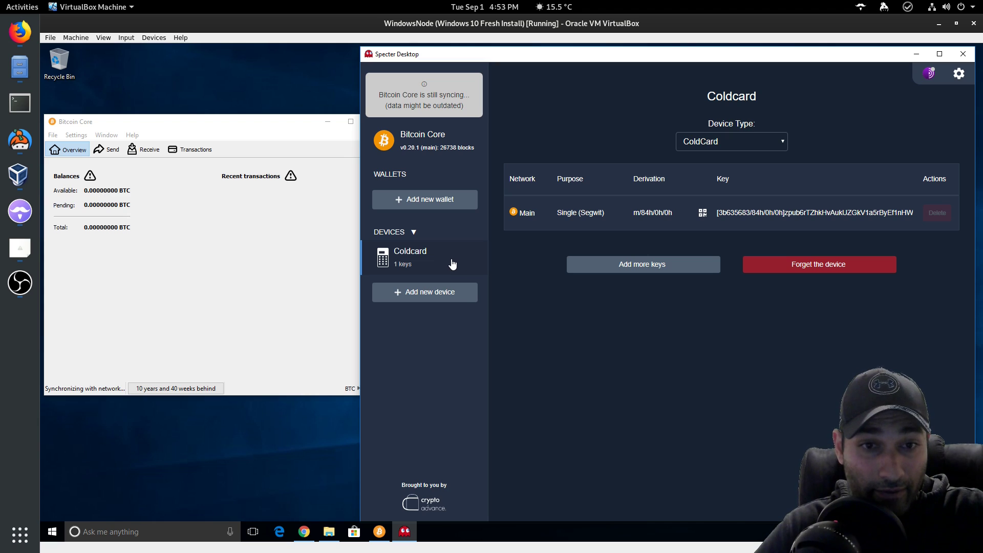
Step: Start a new single key wallet and name it with the owner's first name in the possessive followed by "Wallet"
left_click(451, 200)
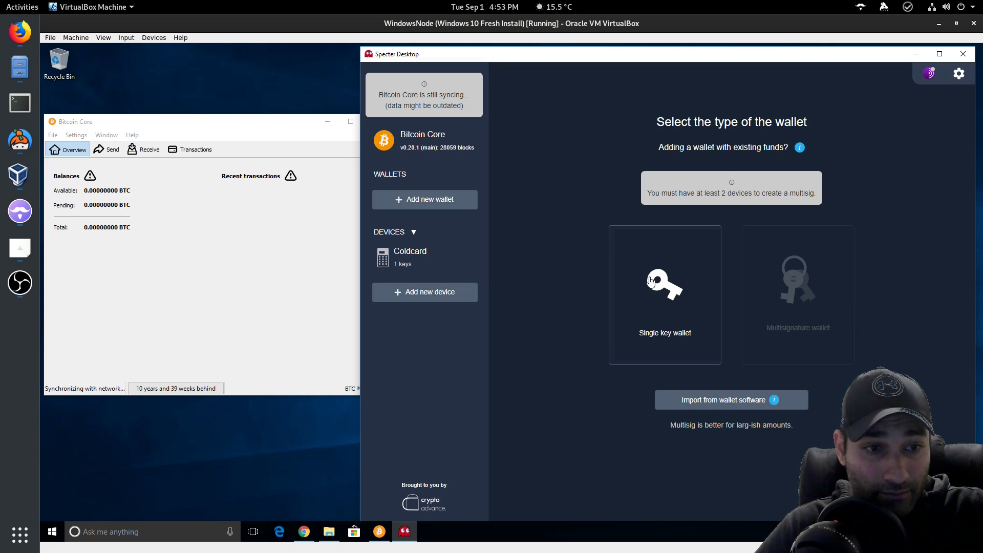
left_click(657, 288)
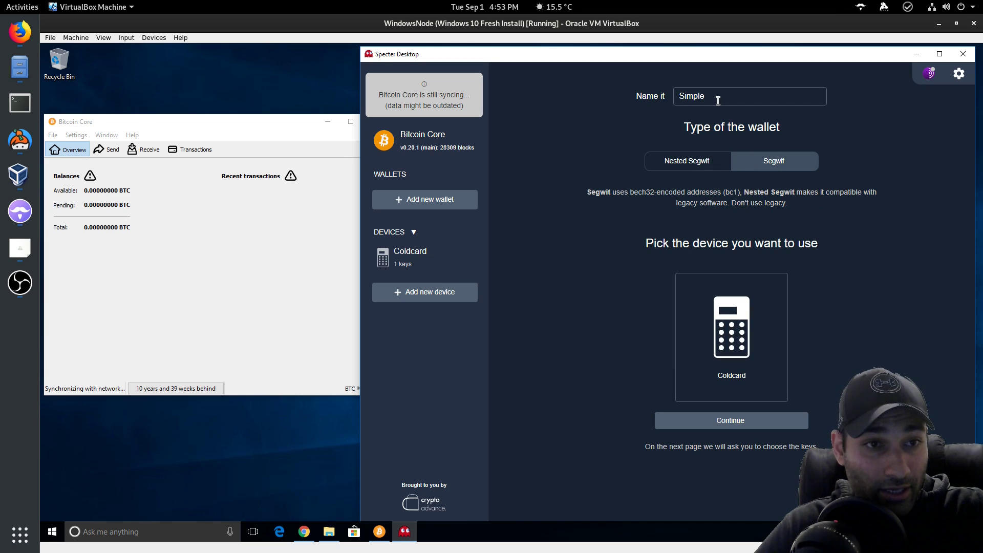
left_click(665, 98)
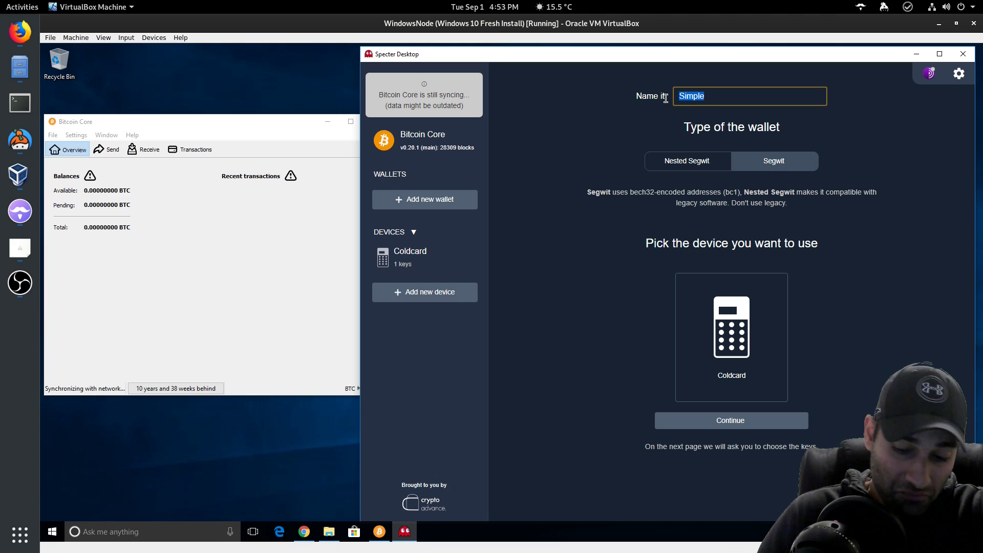
type("Ketan's Coldc")
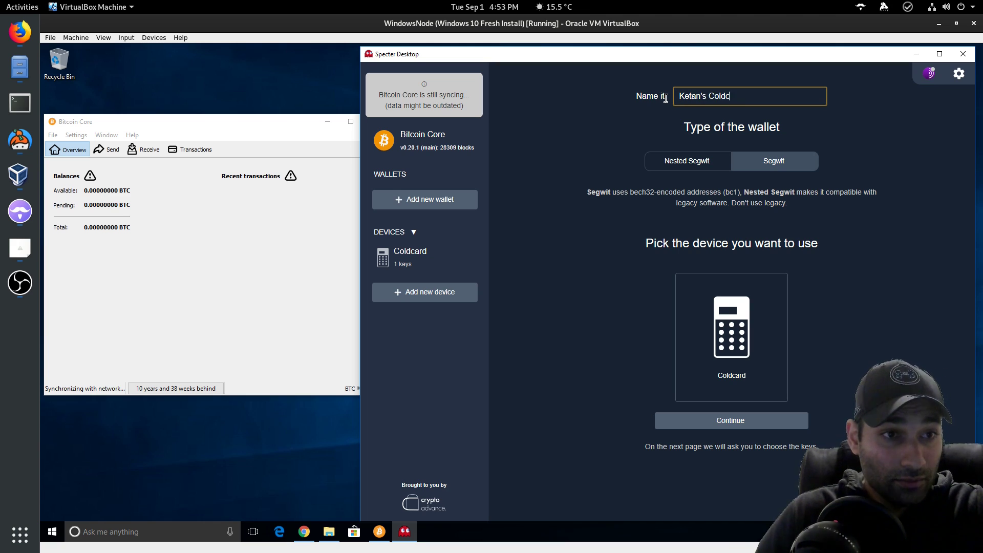
key("BackSpace")
key("BackSpace")
key("BackSpace")
key("BackSpace")
type("Wallet")
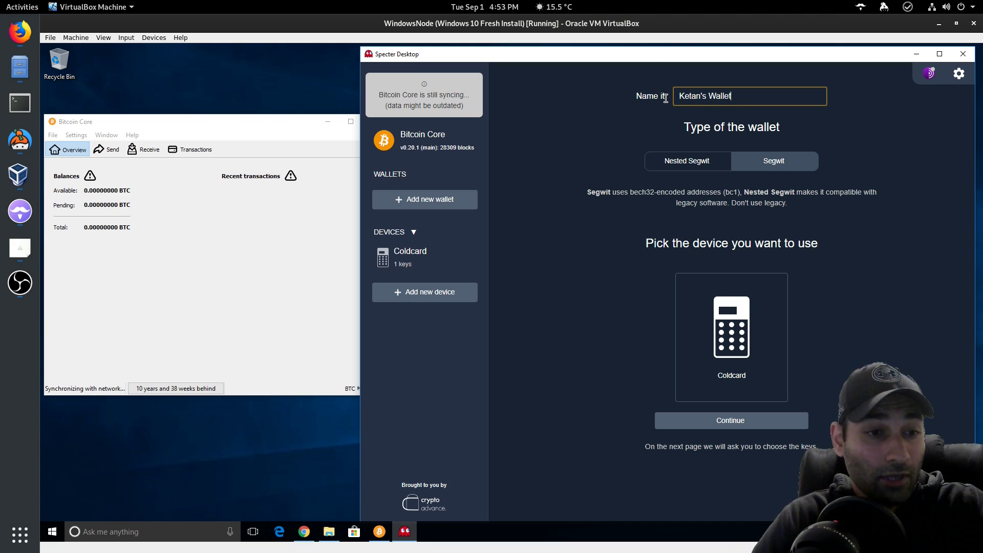
Step: Choose the Coldcard as the Segwit wallet's signing device and create the wallet with its key
left_click(741, 336)
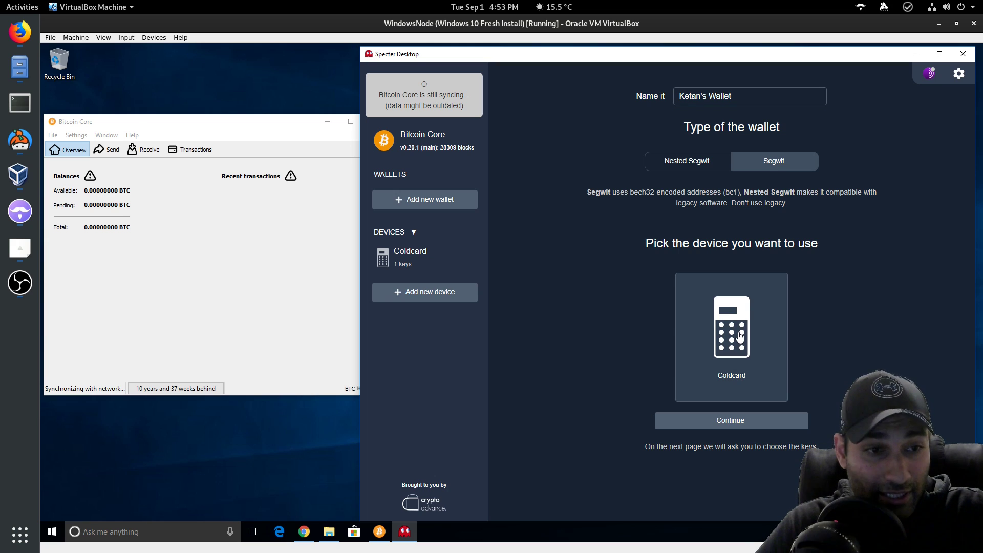
left_click(732, 424)
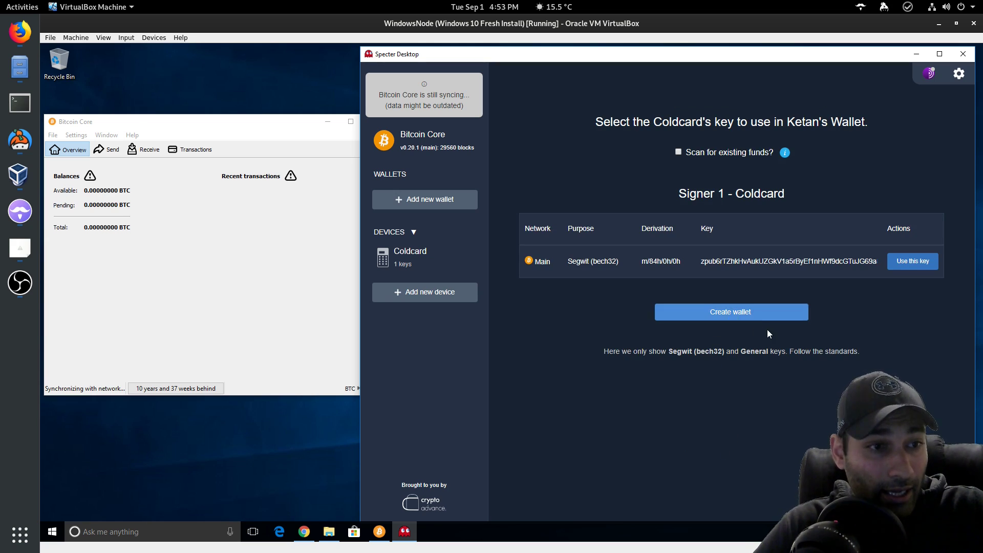
left_click(744, 312)
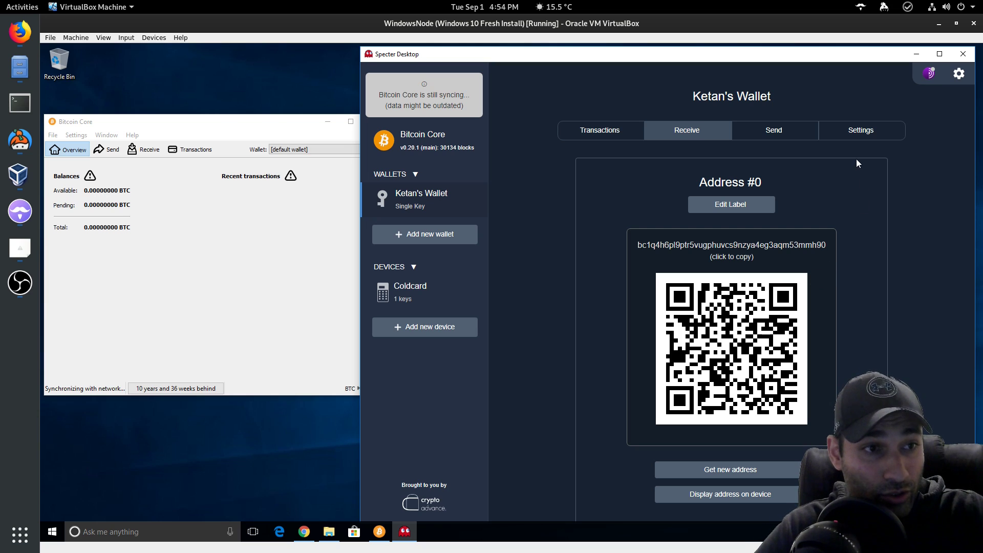
Step: Examine the new wallet's keypool and rescan settings, and move the Bitcoin Core window slightly higher
left_click(864, 132)
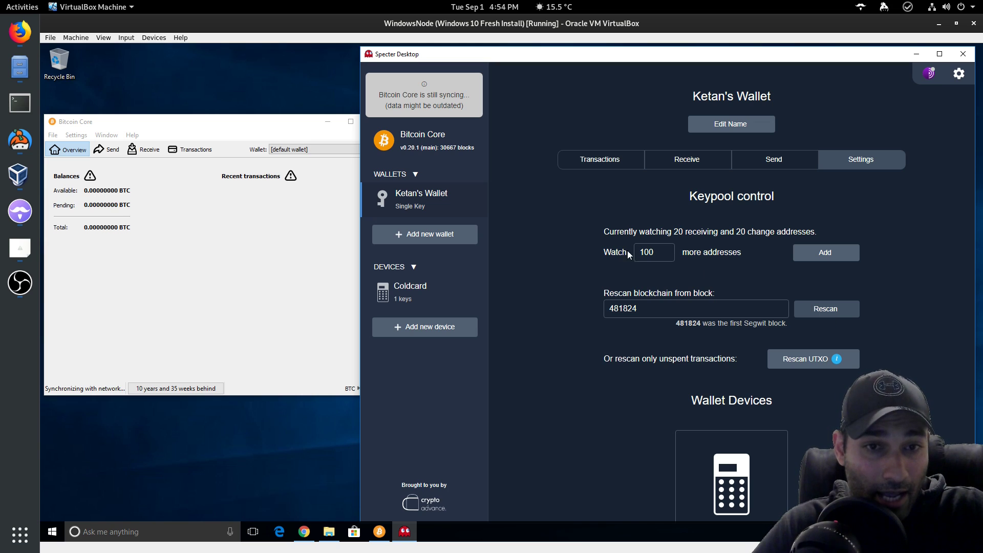
left_click(228, 327)
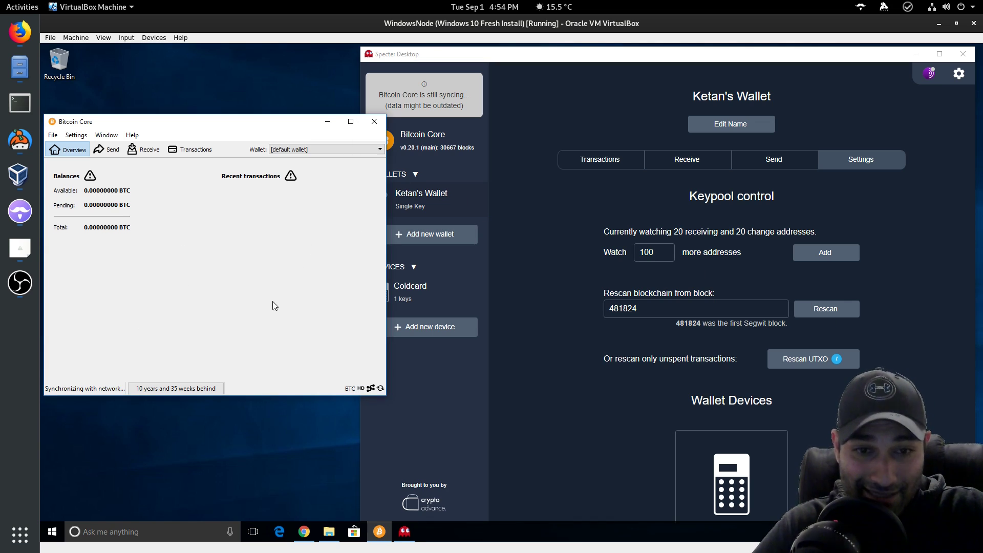
left_click_drag(237, 129, 241, 111)
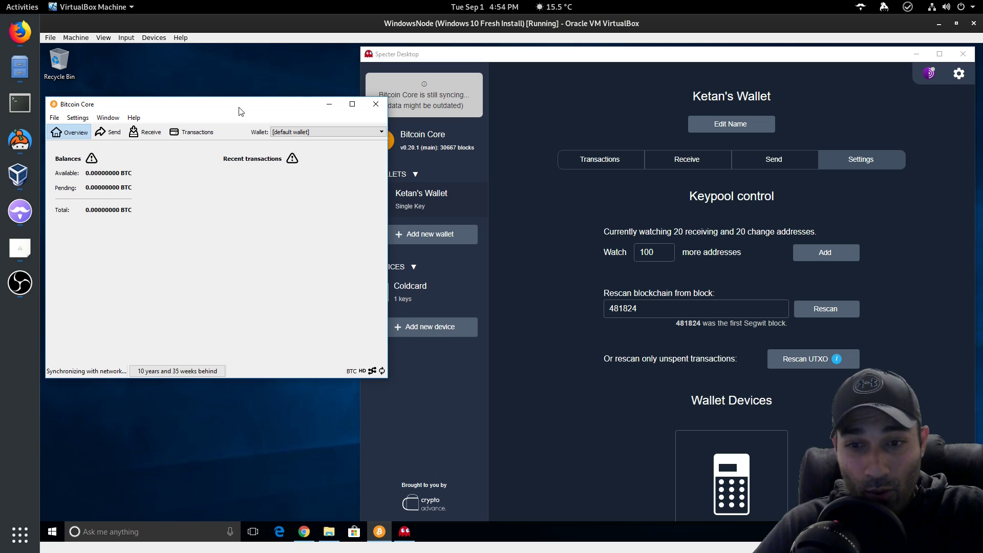
left_click(504, 205)
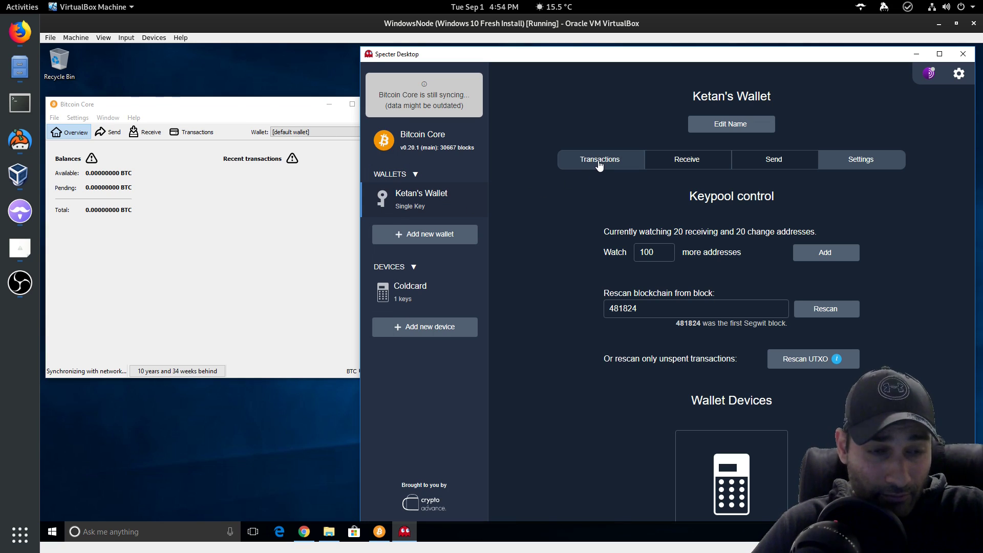
left_click(282, 108)
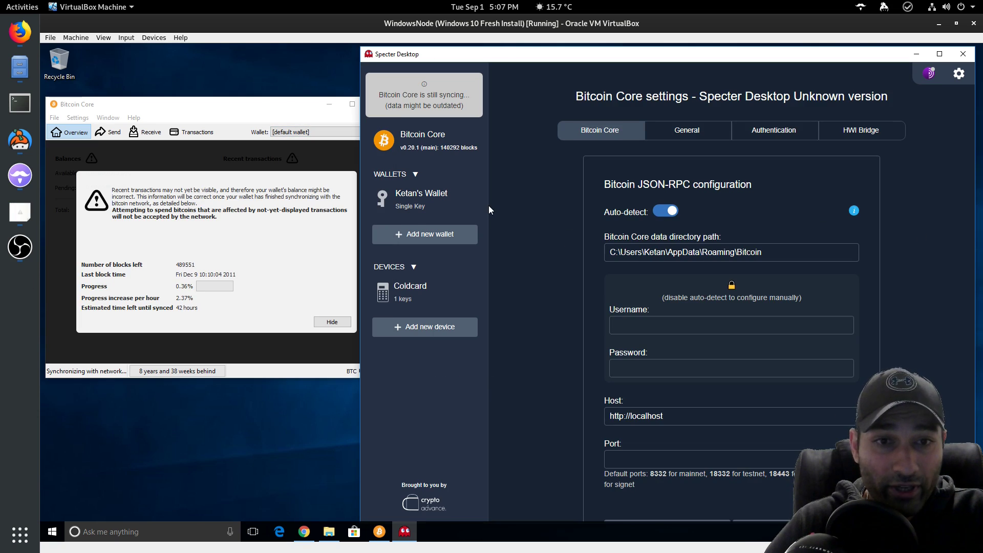
Step: View the Bitcoin Core node info in Specter and copy the recommended setting blockfilterindex=1
left_click(438, 147)
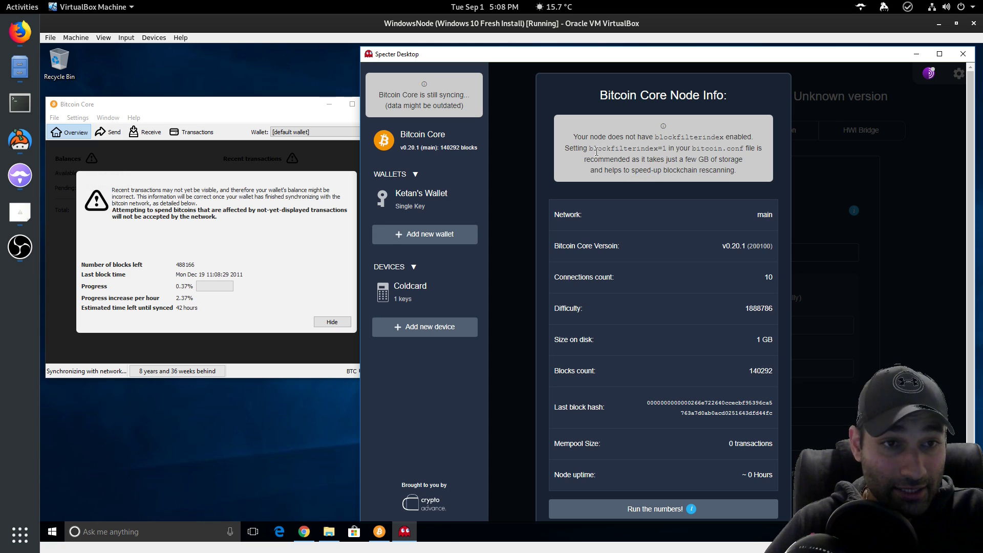
left_click_drag(588, 149, 666, 148)
key("ctrl+c")
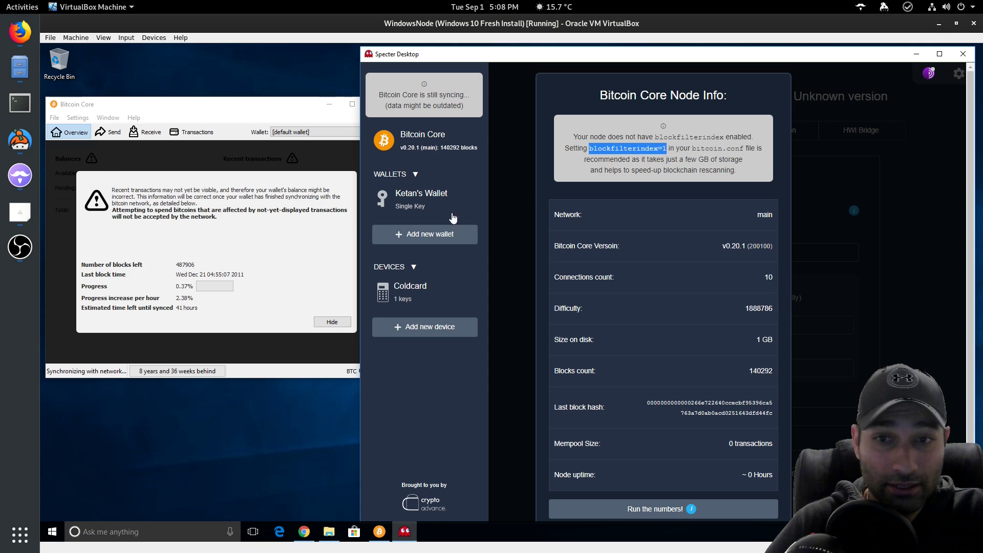
Step: Dismiss the sync notice in Bitcoin Core and open the bitcoin.conf configuration file from its options
left_click(178, 203)
left_click(332, 322)
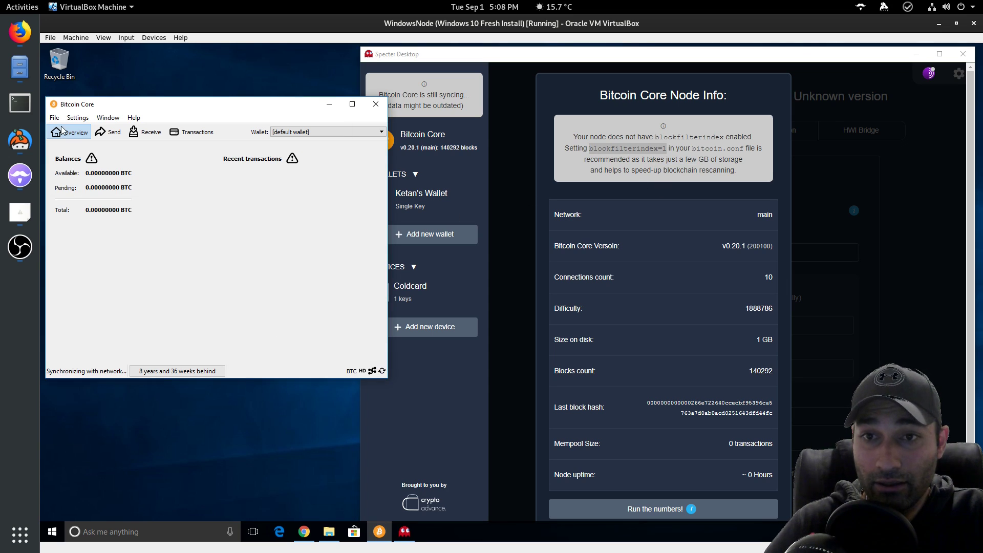
left_click(82, 118)
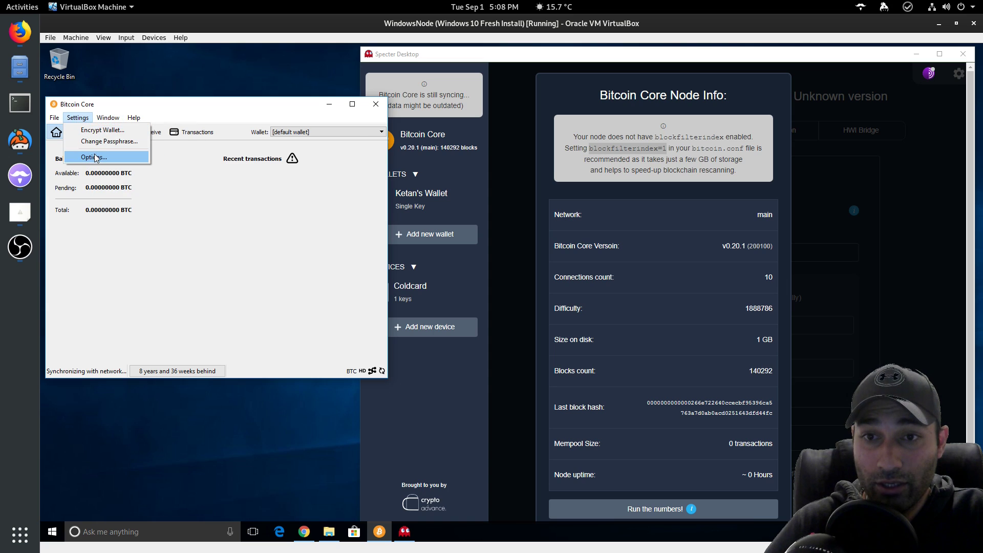
left_click(97, 157)
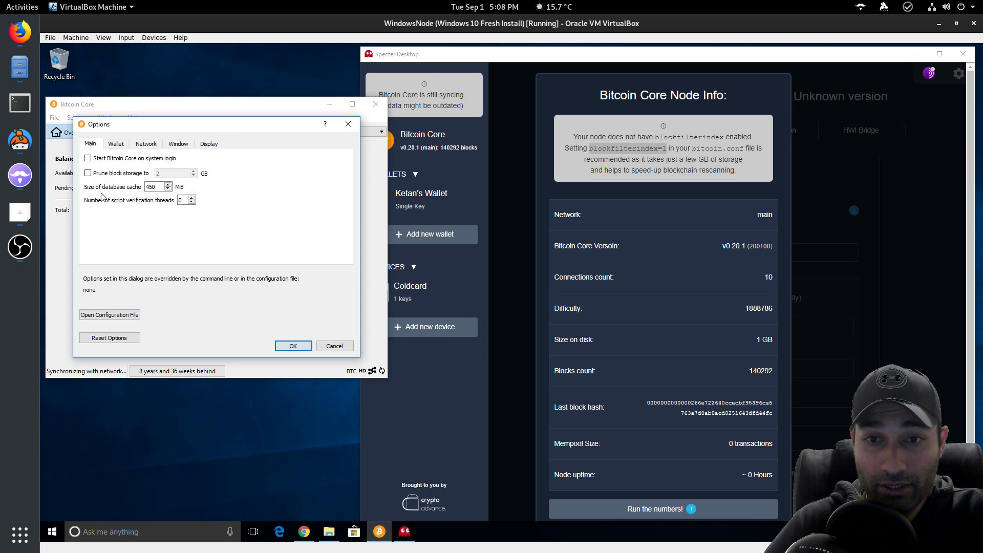
left_click(105, 315)
left_click(308, 259)
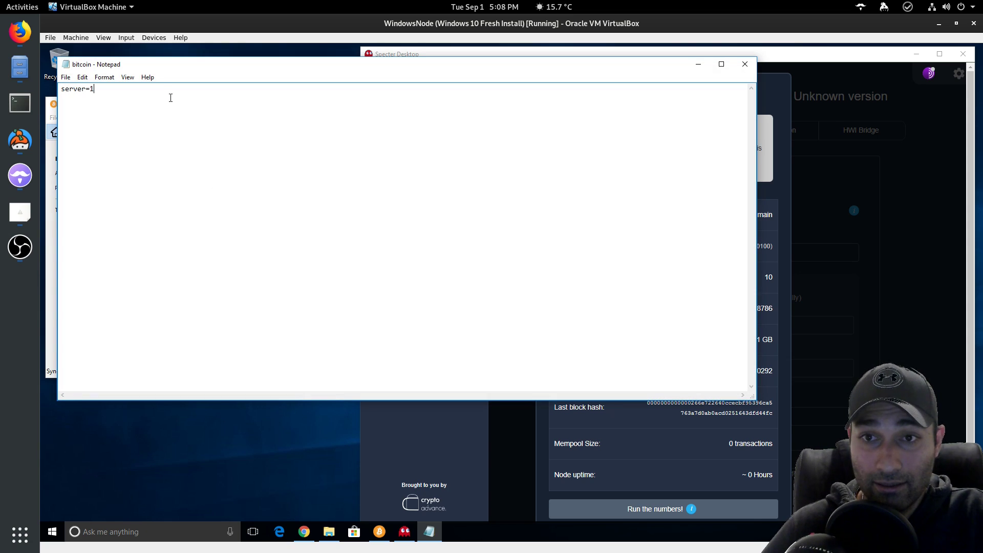
Step: Add blockfilterindex=1 on the line below server=1 in bitcoin.conf, save the file, and close it along with the options dialog
key("ctrl+v")
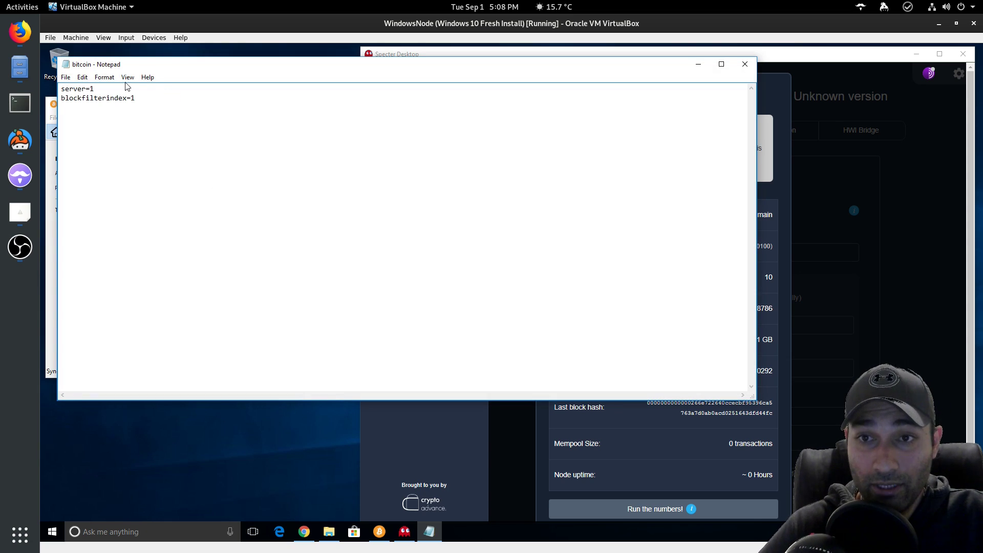
left_click(66, 77)
left_click(78, 112)
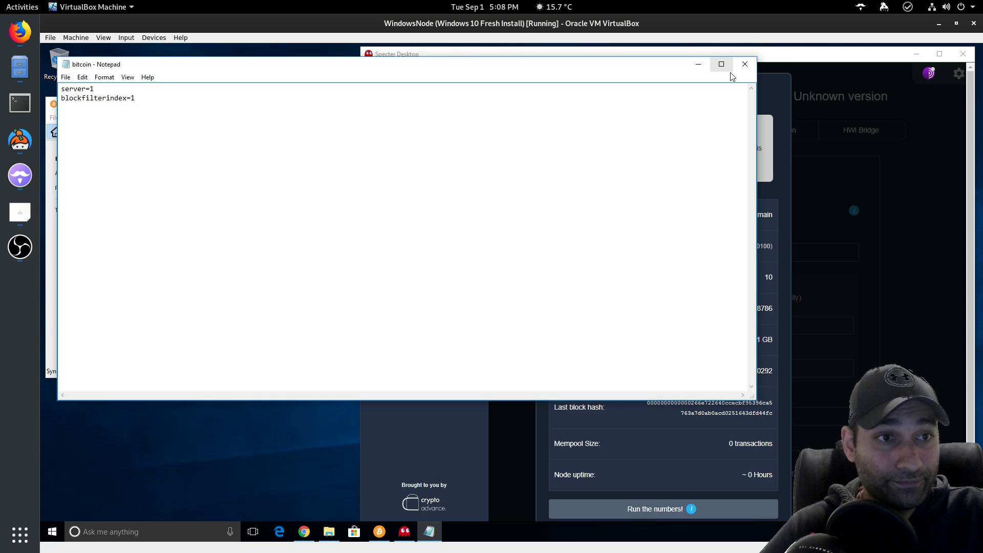
left_click(745, 64)
left_click(302, 351)
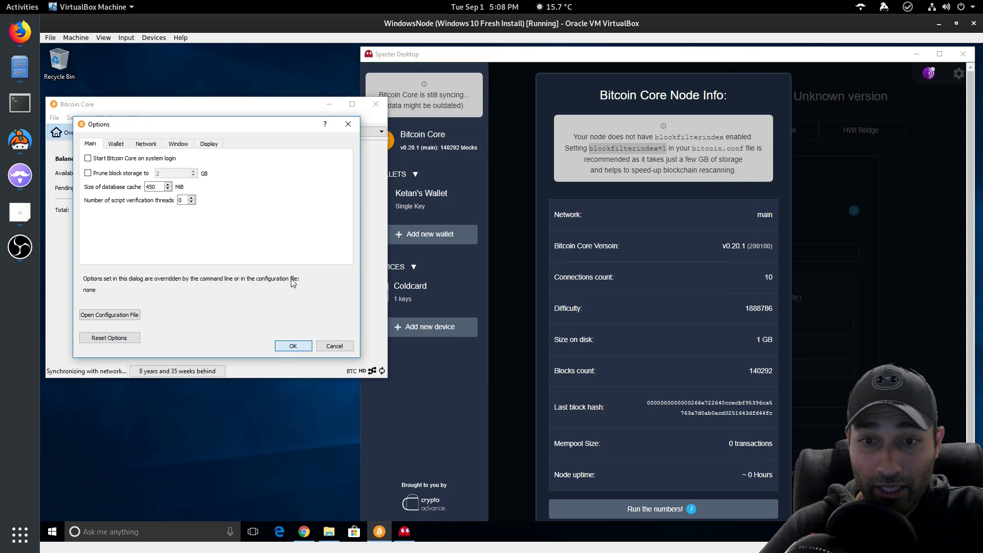
Step: Exit Bitcoin Core and start it again so the new configuration is loaded
left_click(54, 118)
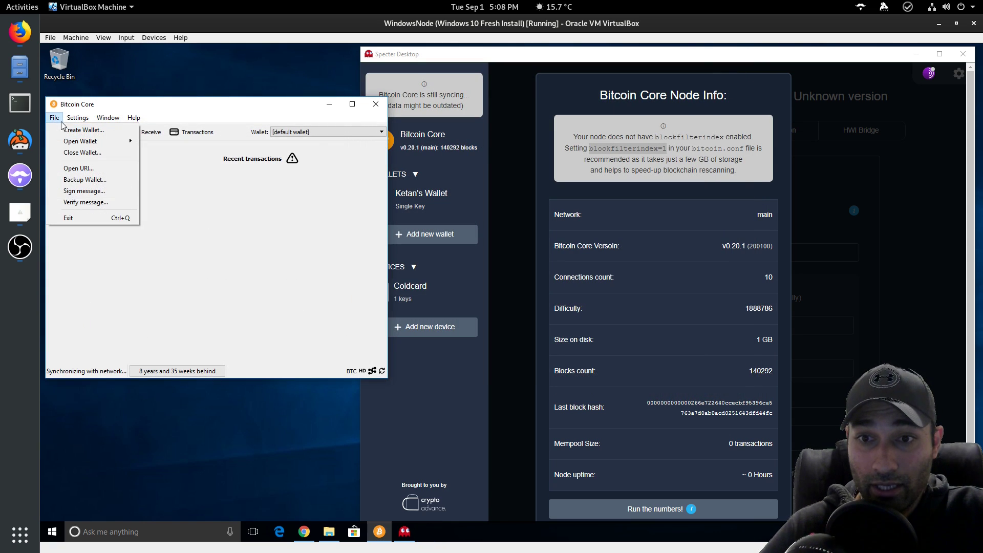
left_click(85, 220)
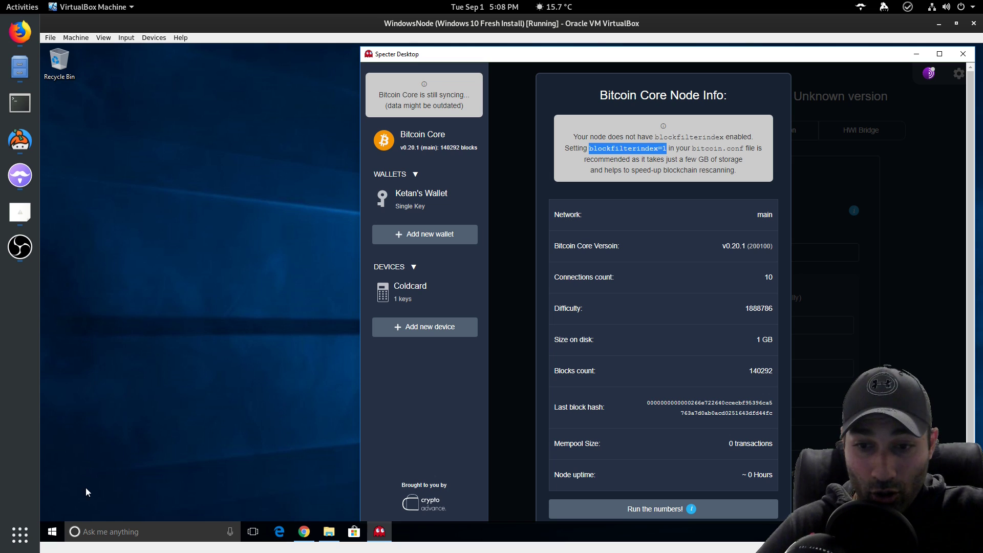
left_click(52, 531)
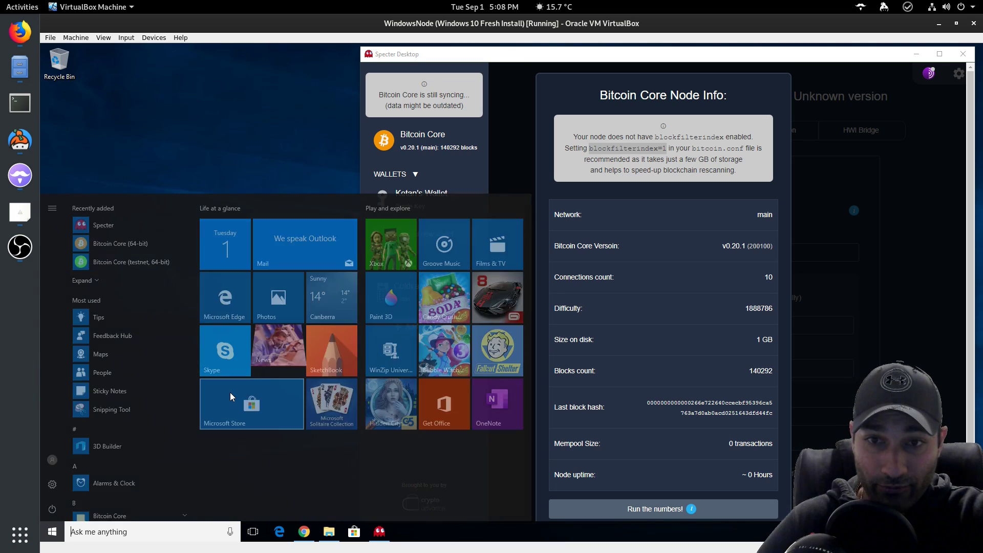
type("bit")
left_click(116, 249)
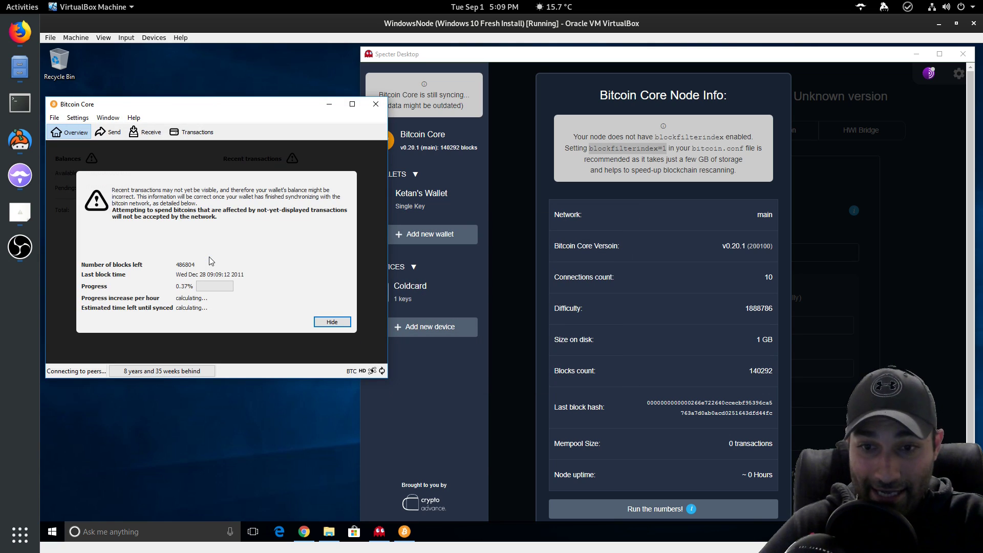
Step: Recheck the Bitcoin Core node info in Specter for the blockfilterindex notice and close the info dialog
left_click_drag(590, 148, 666, 148)
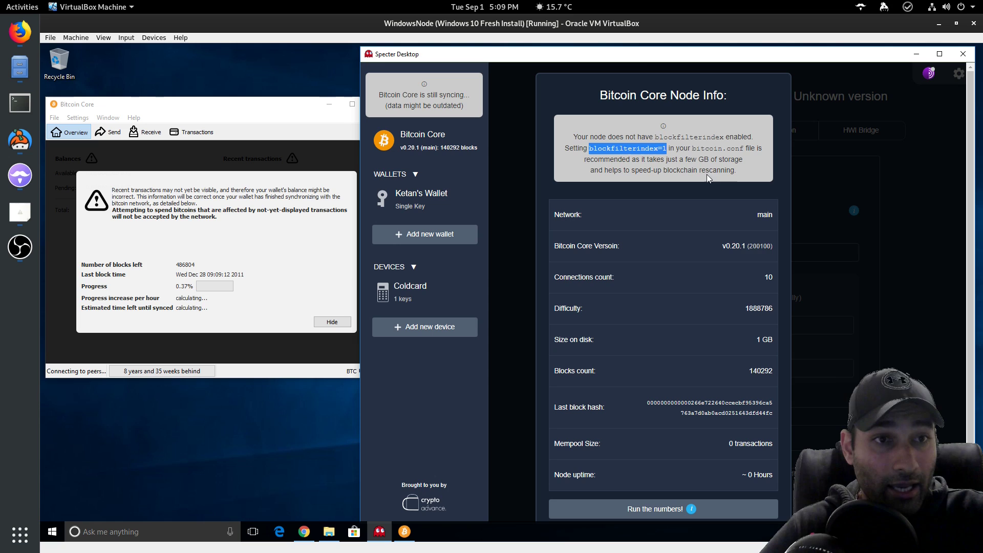
scroll(699, 408, "down", 2)
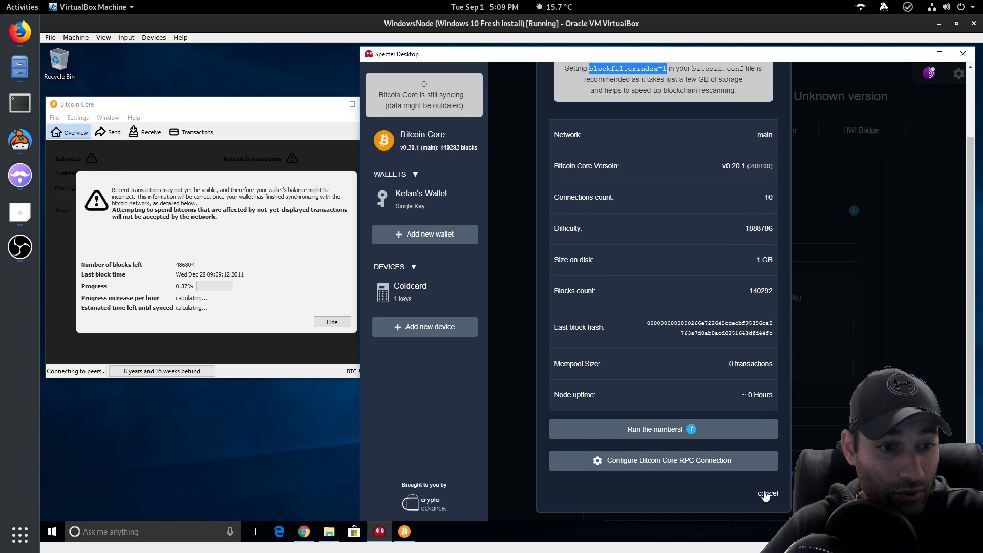
left_click(766, 493)
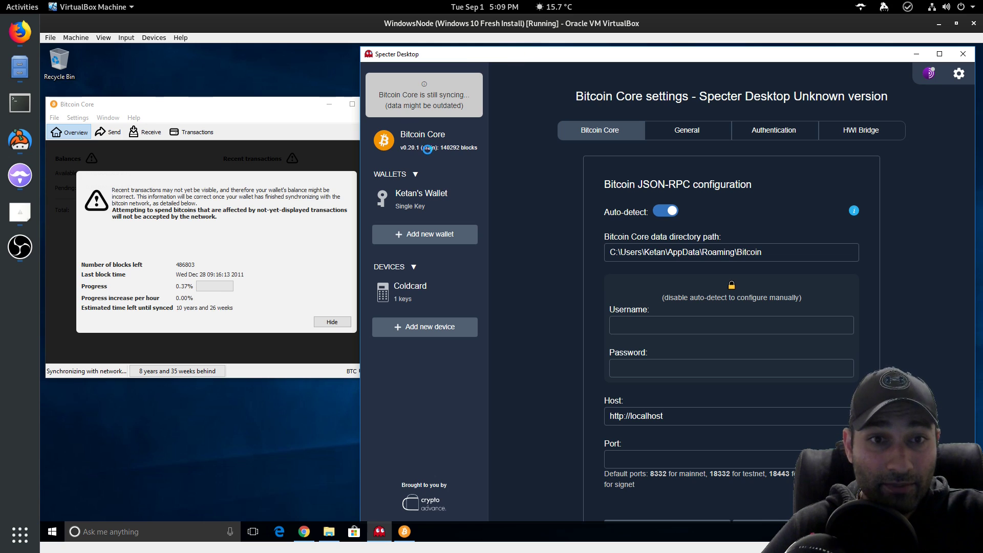
left_click(427, 147)
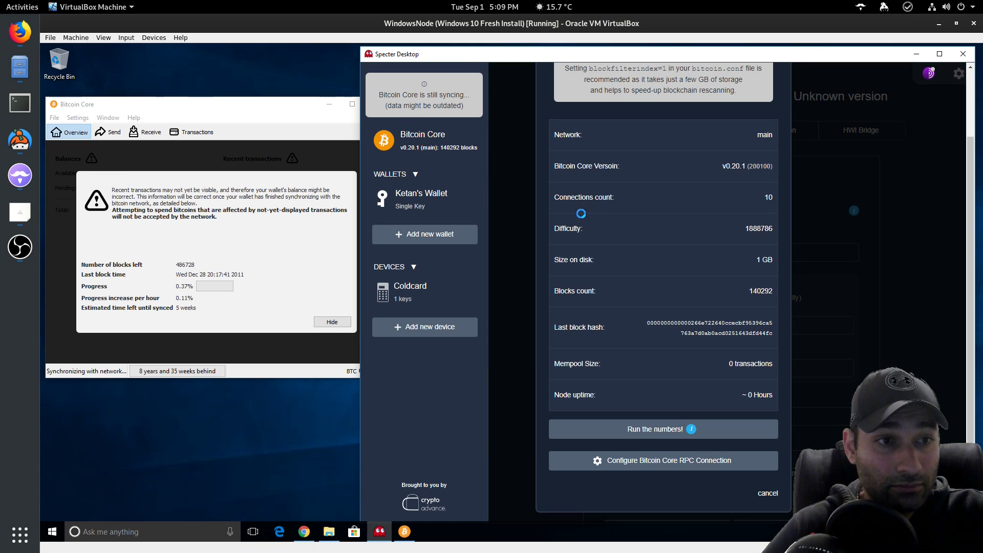
scroll(581, 213, "up", 2)
scroll(636, 375, "down", 2)
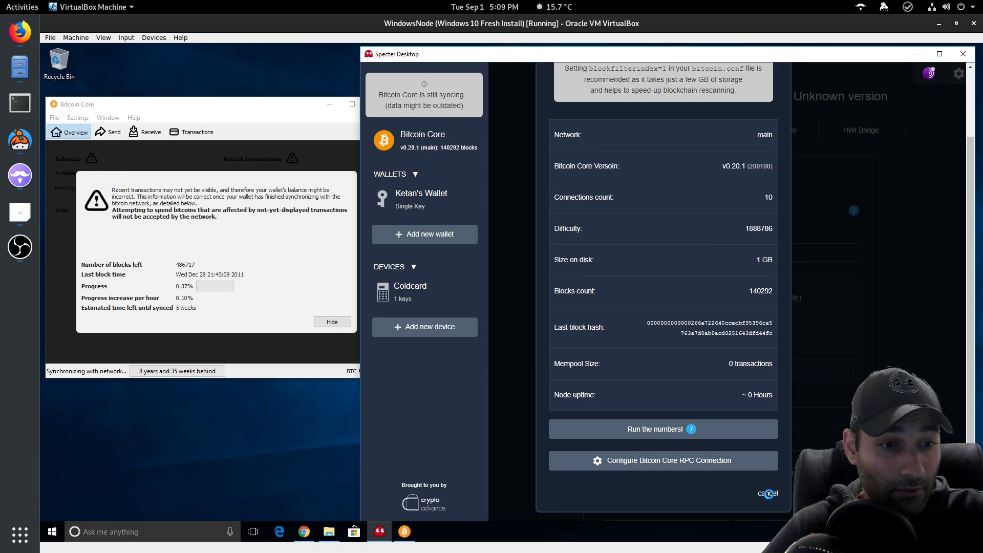
left_click(768, 493)
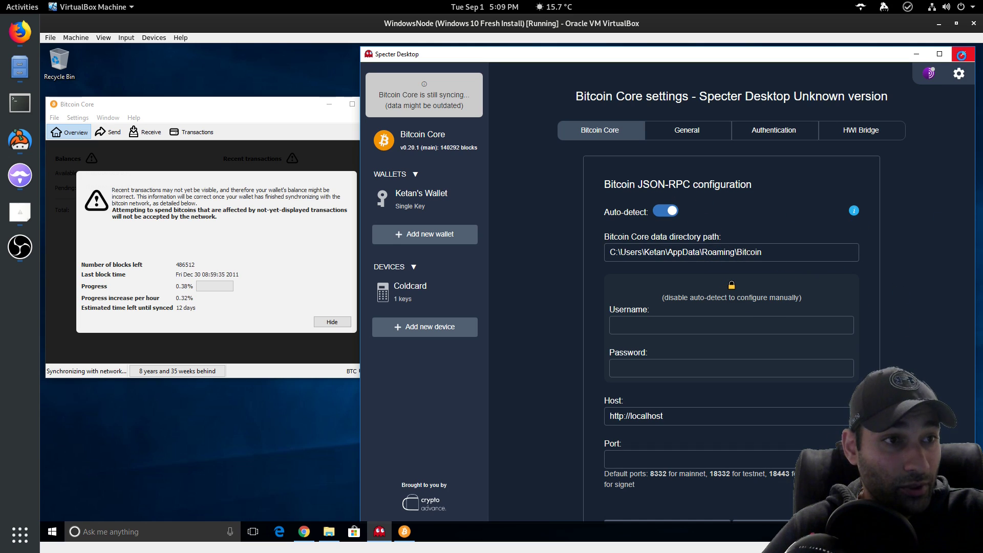
Step: Restart Specter Desktop and review its Bitcoin Core node info alongside Bitcoin Core's sync progress
left_click(961, 56)
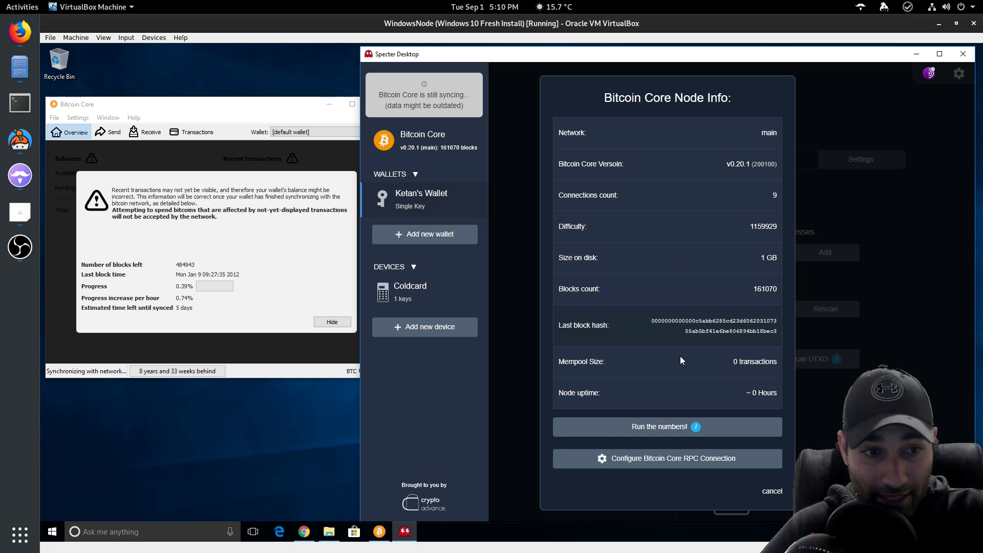
left_click(189, 311)
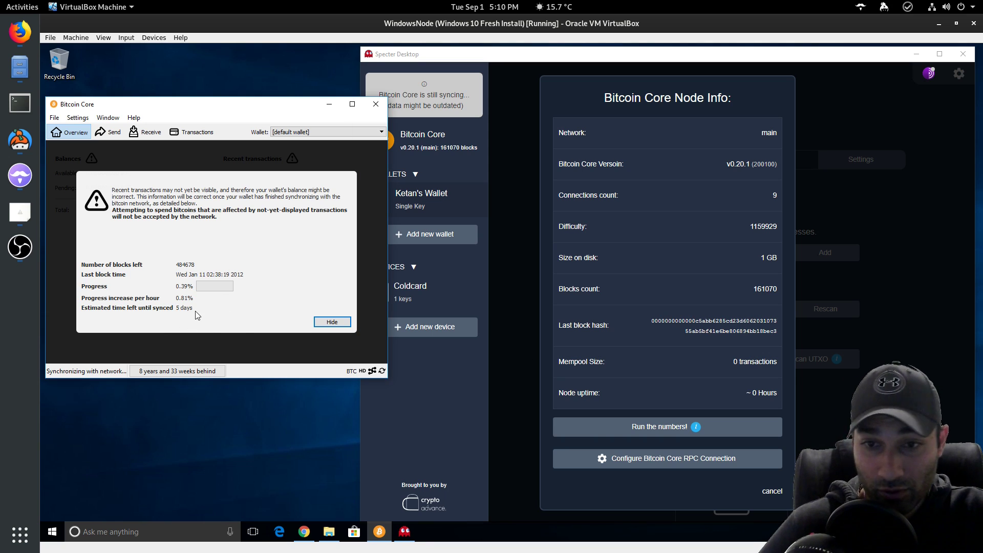
left_click(658, 311)
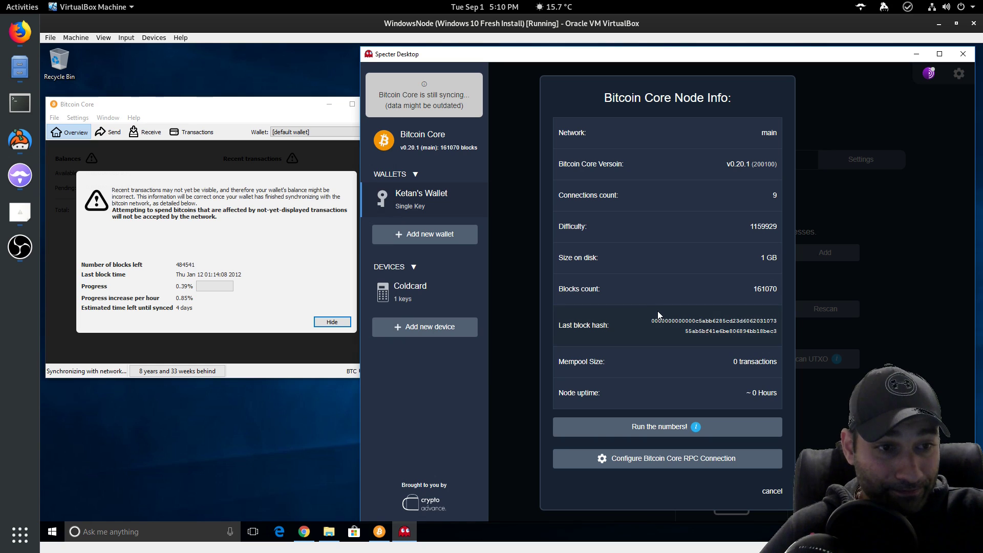
Step: Close the node info and generate a new receiving address for the single key wallet
left_click(772, 492)
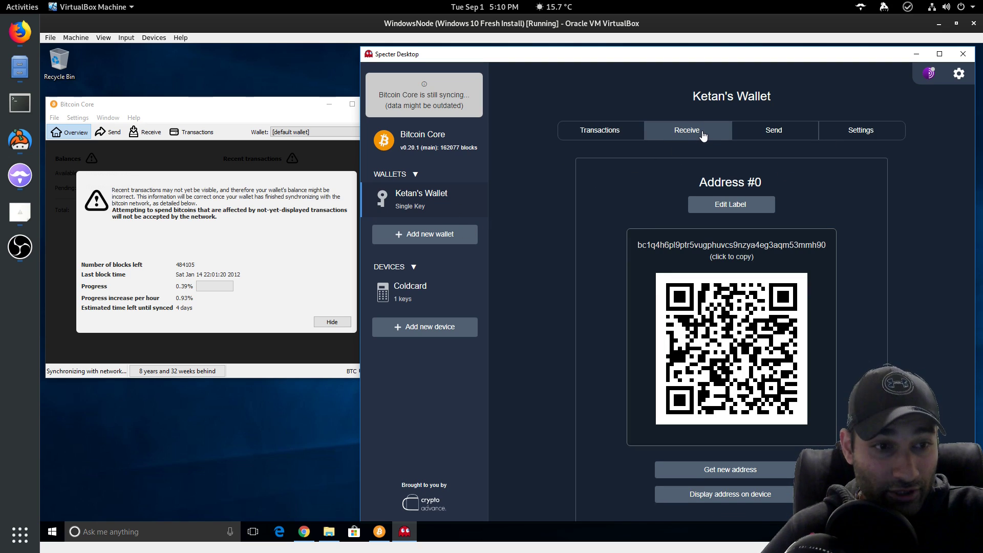
left_click(735, 468)
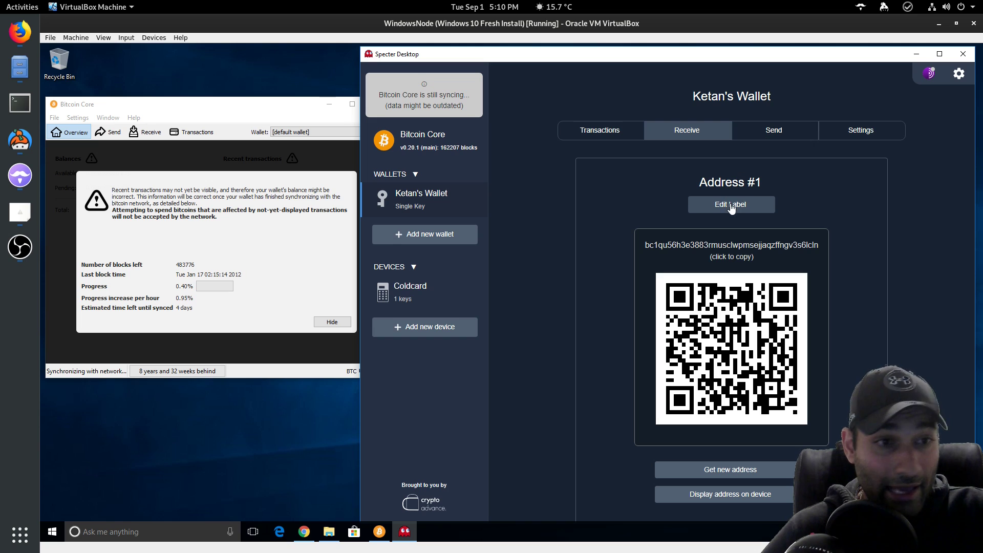
Step: Examine the wallet's form for creating transactions, its unsigned and import options, and the advanced fee settings
left_click(772, 131)
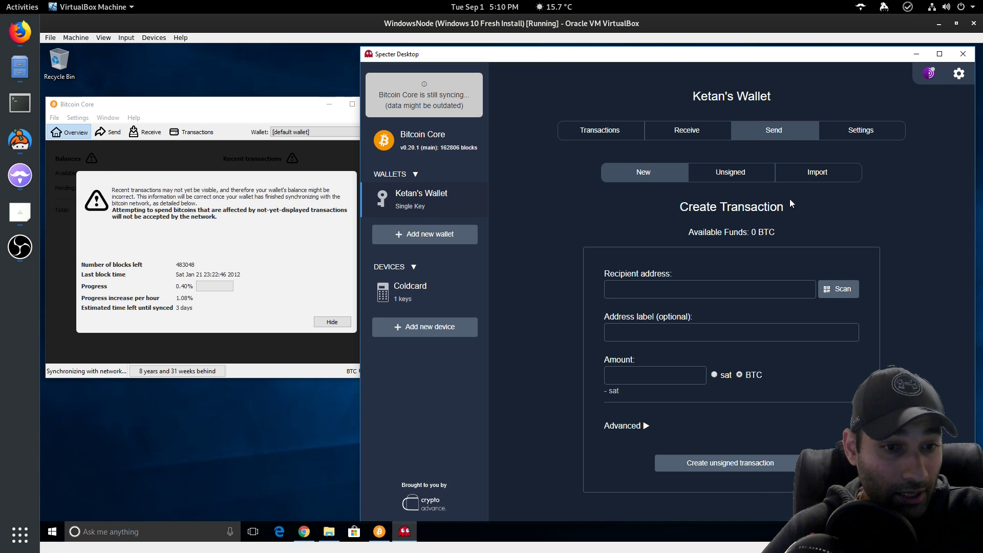
left_click(807, 170)
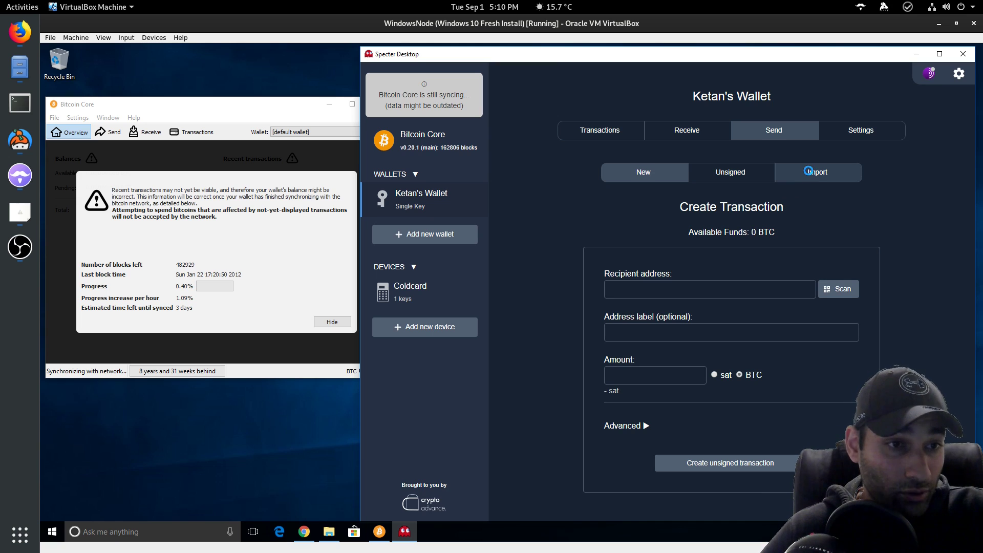
left_click(758, 180)
left_click(653, 175)
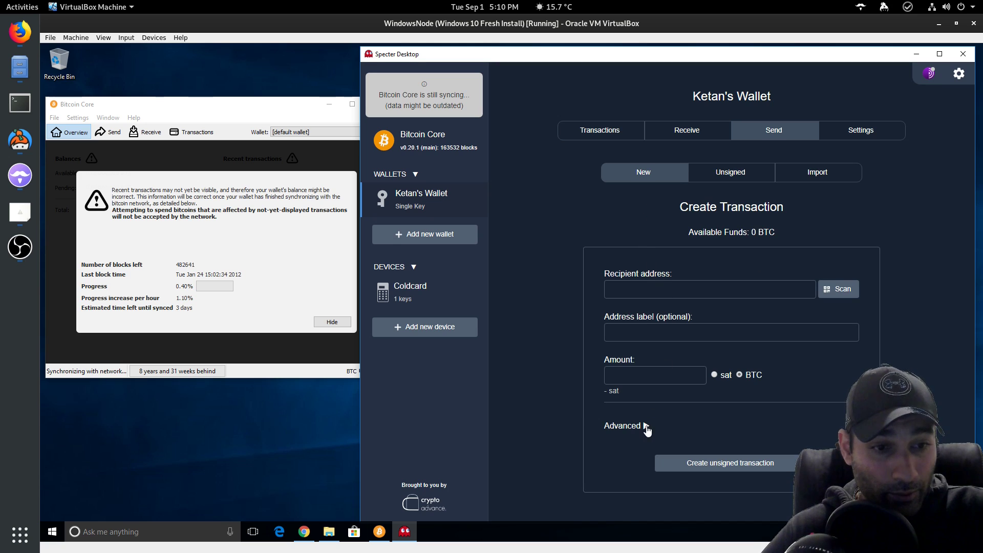
left_click(646, 427)
scroll(719, 399, "down", 3)
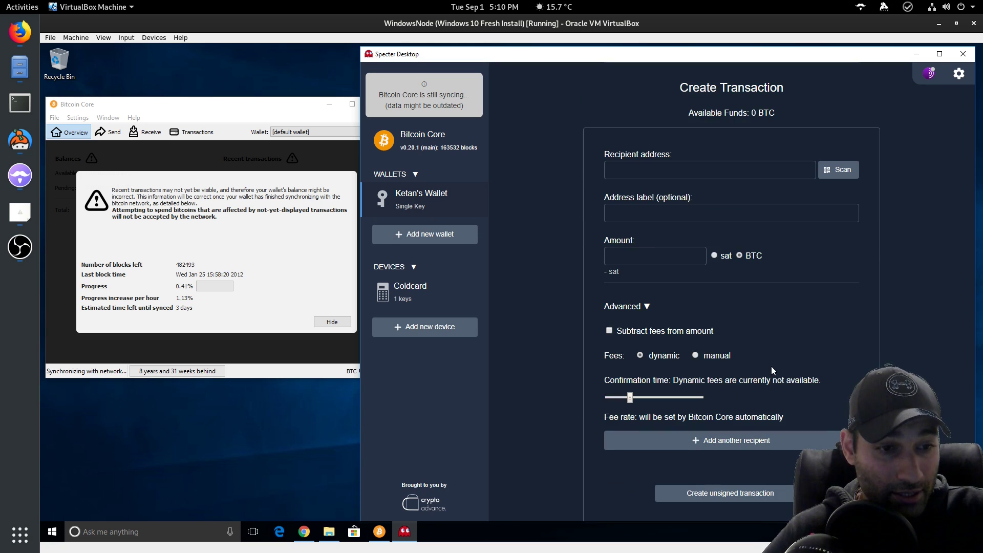
scroll(775, 364, "up", 3)
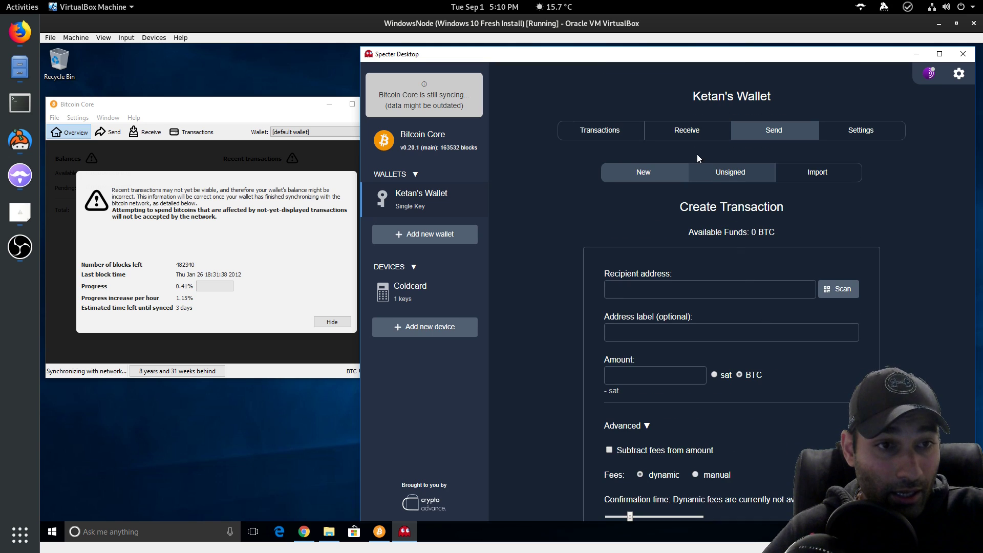
Step: Review the wallet's transaction list, then its keypool, rescan and device settings
left_click(613, 130)
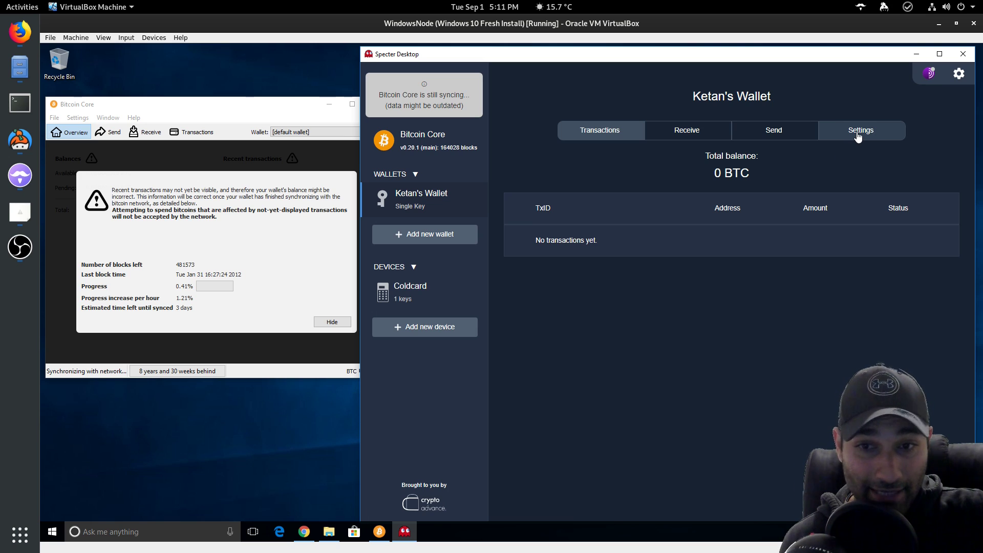
left_click(857, 132)
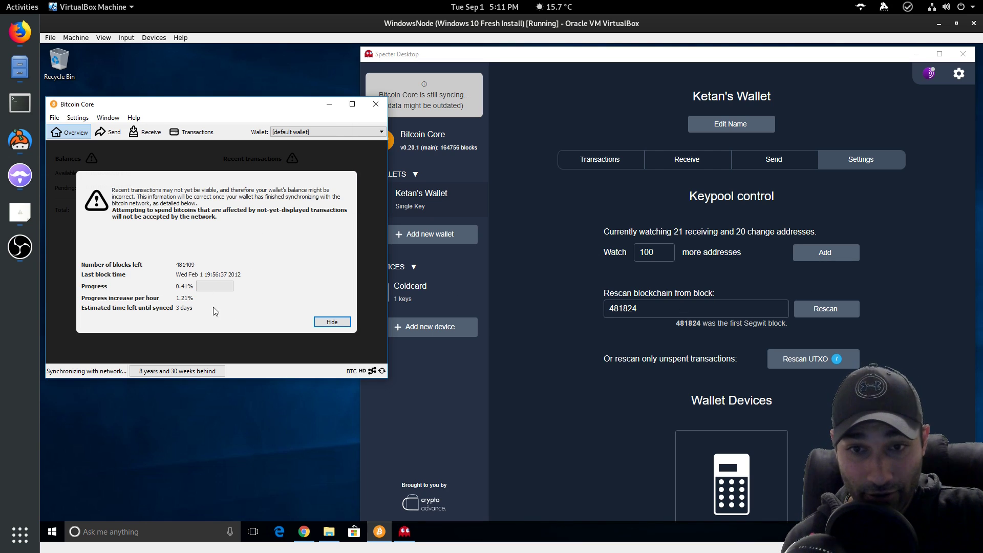
left_click(544, 301)
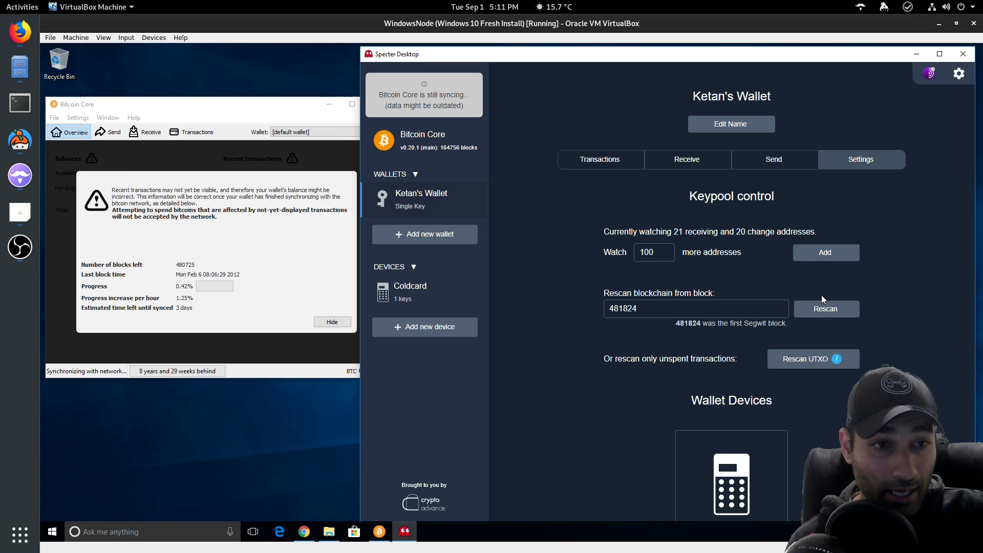
scroll(688, 386, "down", 3)
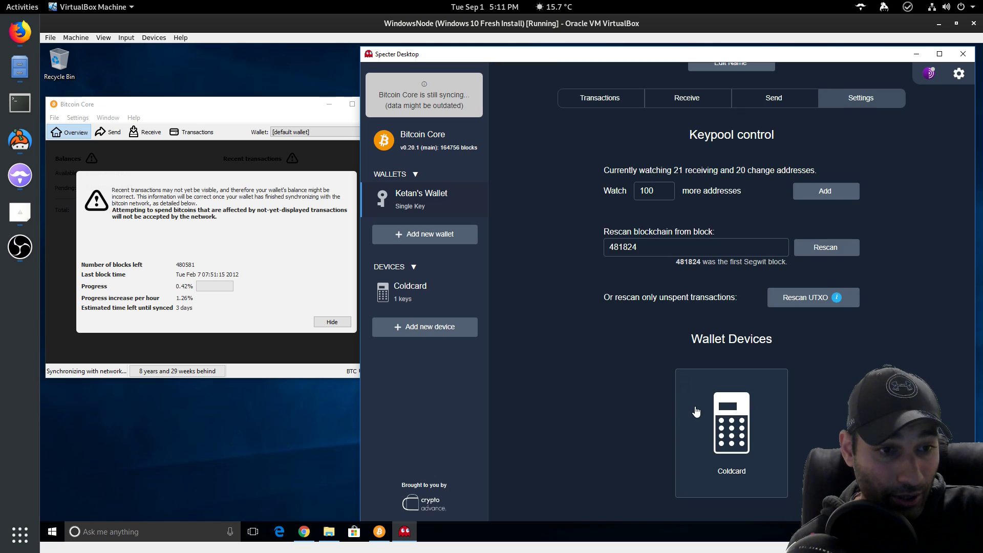
scroll(612, 295, "up", 5)
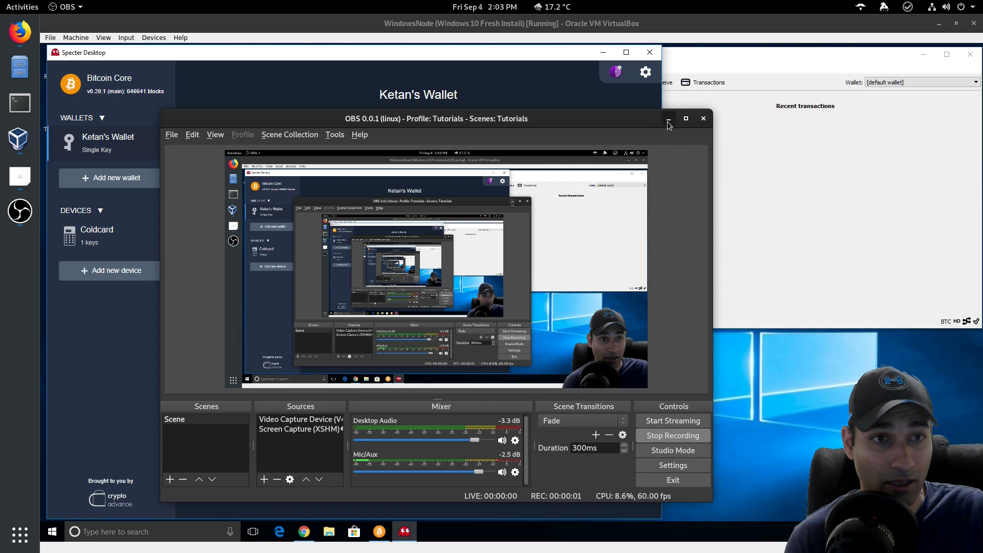
Step: Minimize OBS, bring the Bitcoin Core window in front of Specter Desktop, and move it slightly to the left
left_click(668, 121)
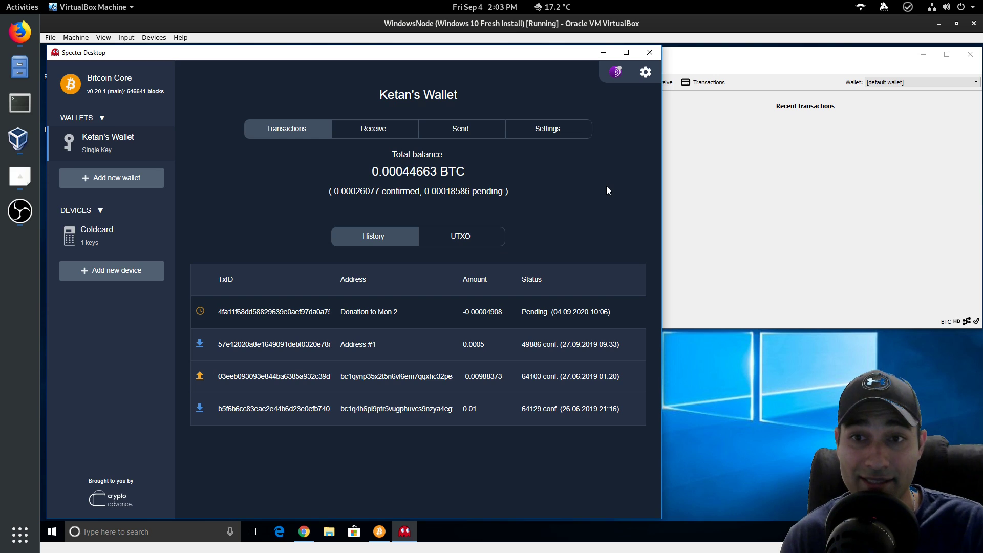
left_click(765, 204)
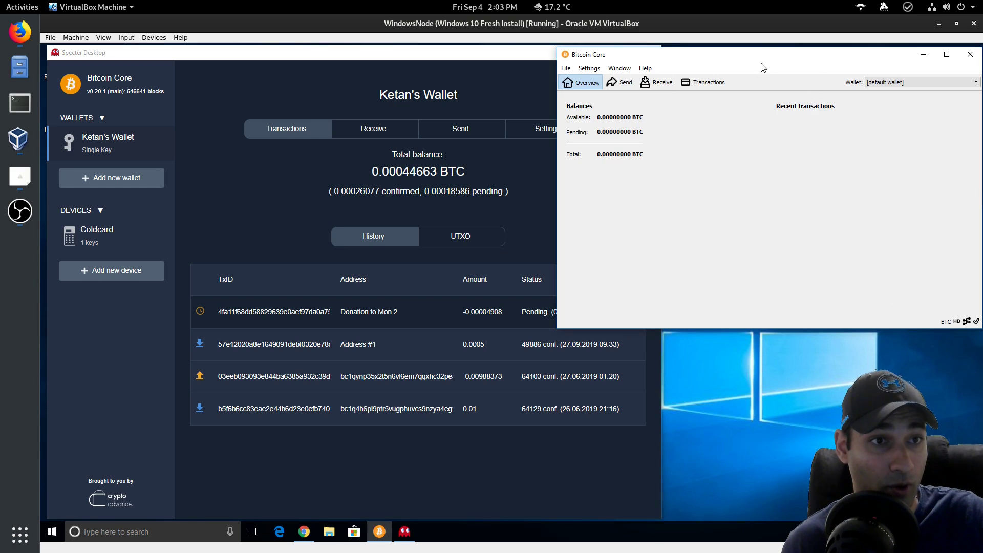
left_click_drag(766, 61, 754, 60)
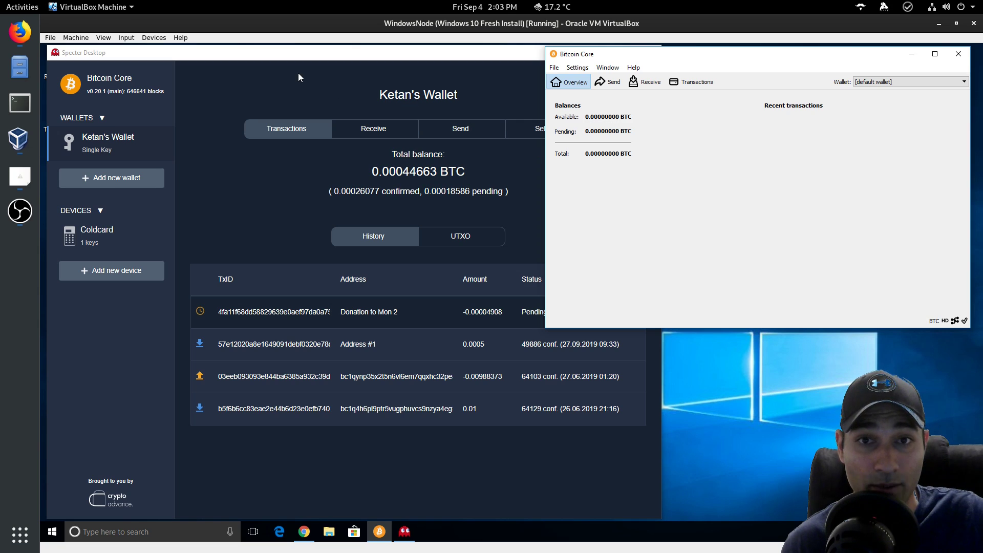
Step: Select the Specter wallet in Bitcoin Core and compare its balances and recent transactions with those in Specter Desktop
left_click(201, 226)
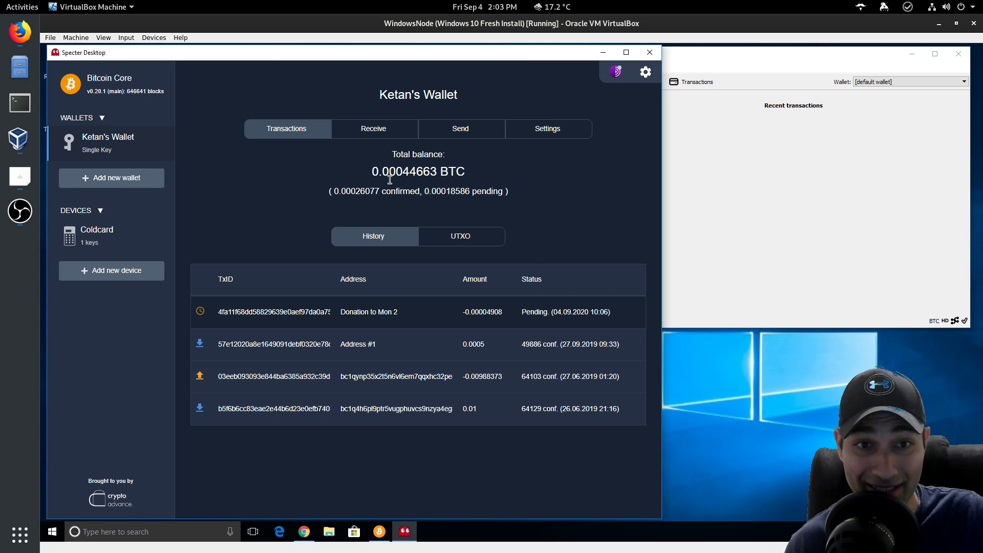
left_click(882, 136)
left_click(904, 82)
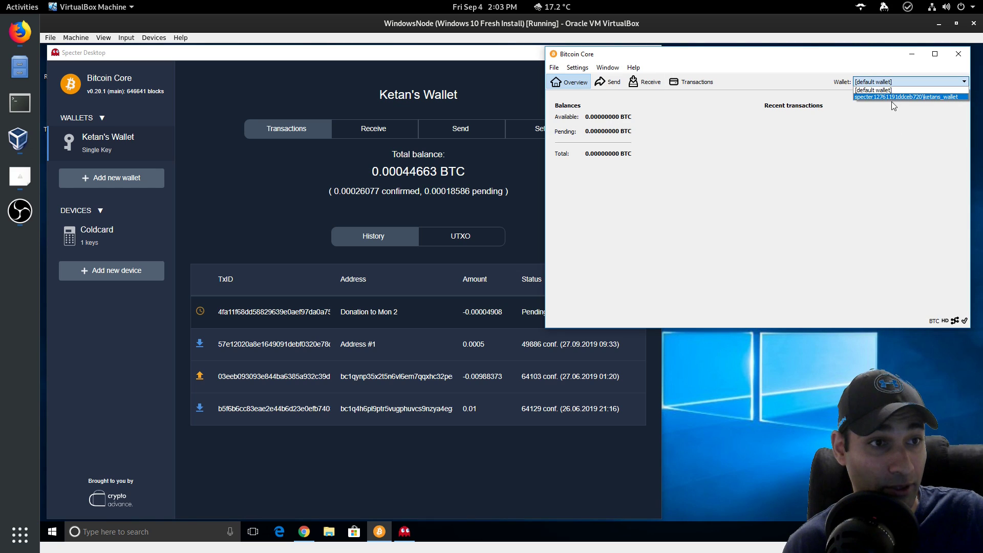
left_click(895, 96)
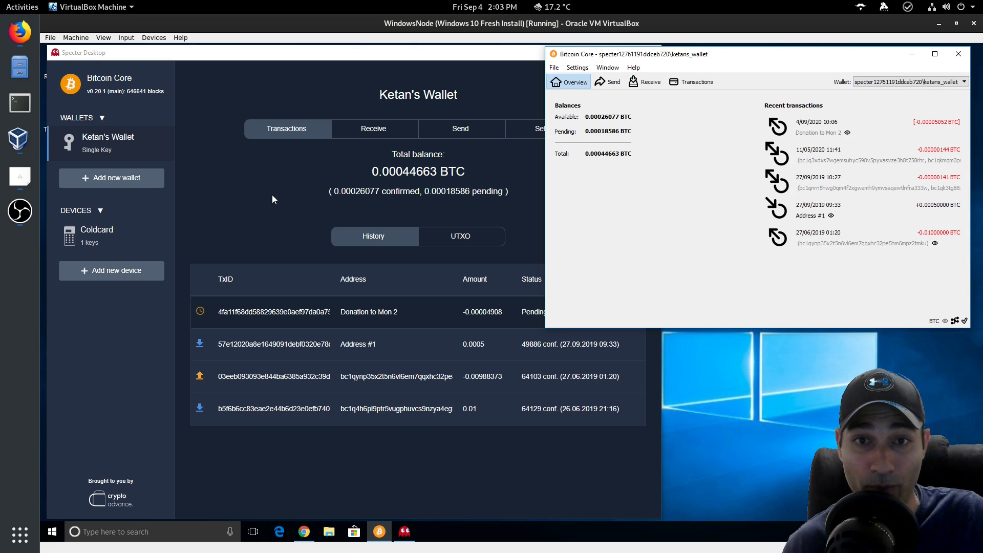
left_click(296, 226)
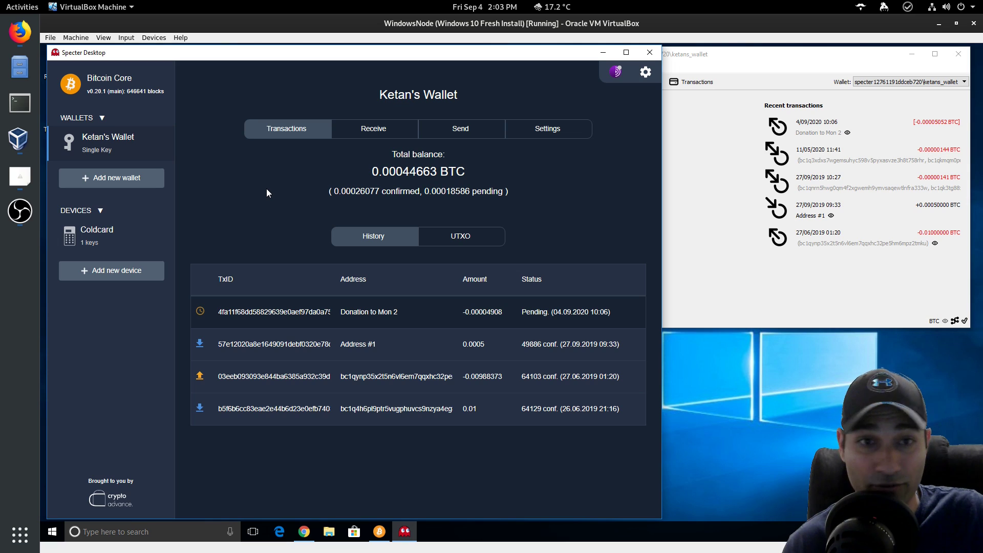
Step: Switch Bitcoin Core back to the default wallet and return to Specter Desktop
left_click(897, 82)
left_click(897, 82)
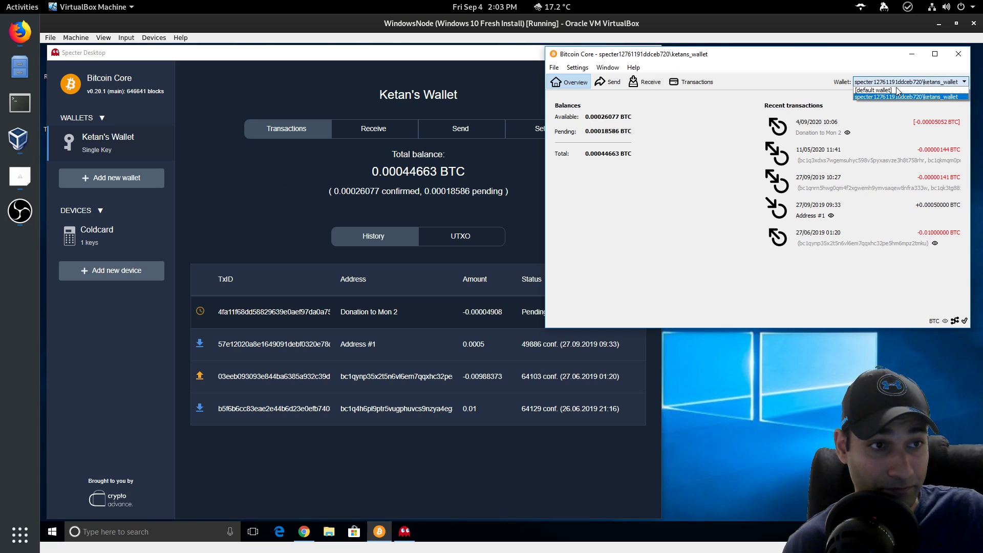
left_click(897, 90)
left_click(241, 193)
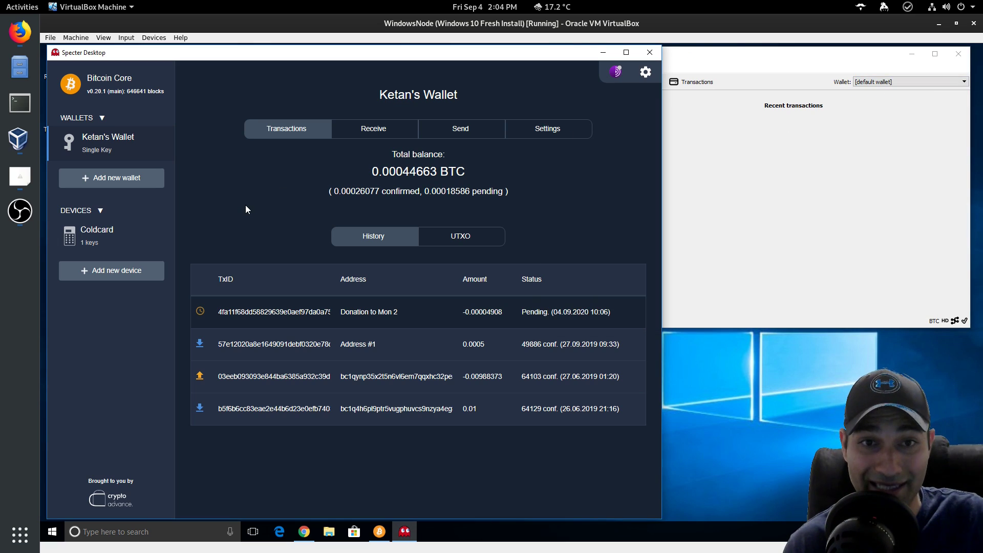
Step: Review the wallet's current receiving address, its QR code and the address options
left_click(359, 128)
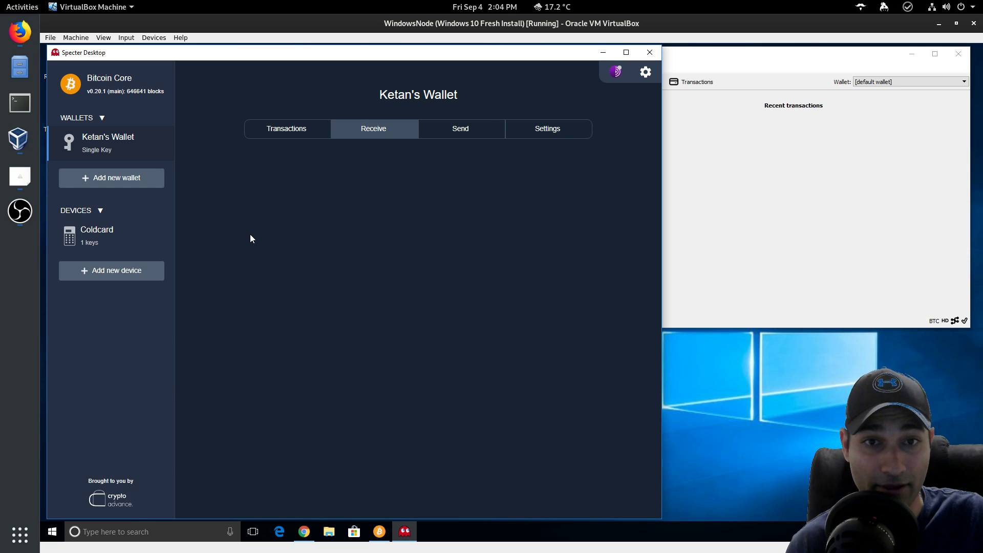
scroll(250, 238, "down", 1)
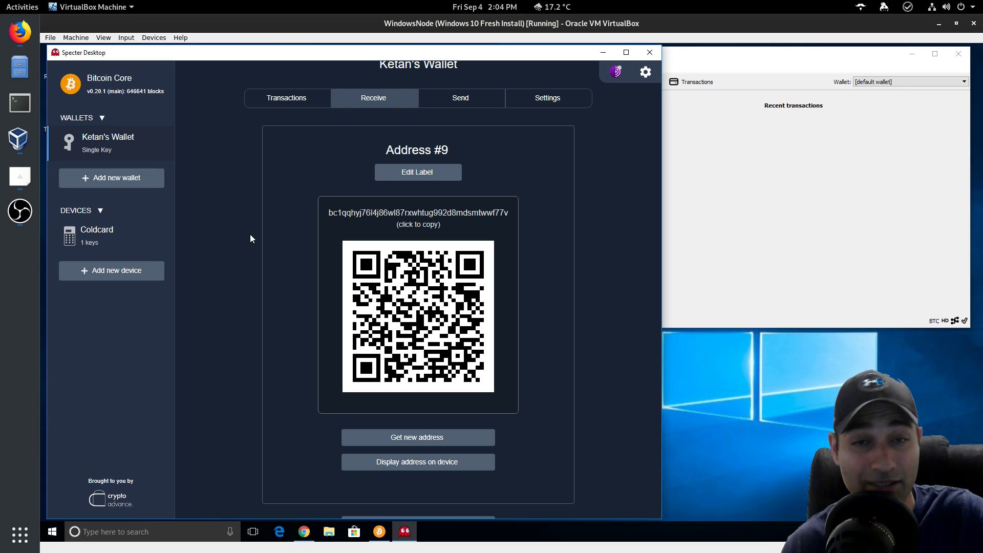
scroll(282, 202, "up", 1)
scroll(249, 208, "down", 1)
scroll(302, 226, "up", 1)
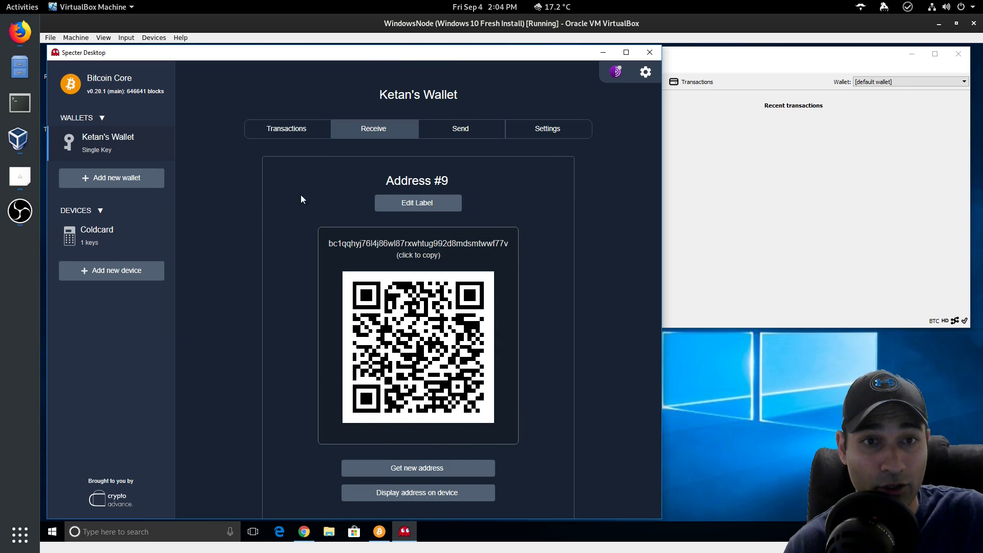
scroll(369, 183, "down", 1)
scroll(369, 183, "up", 1)
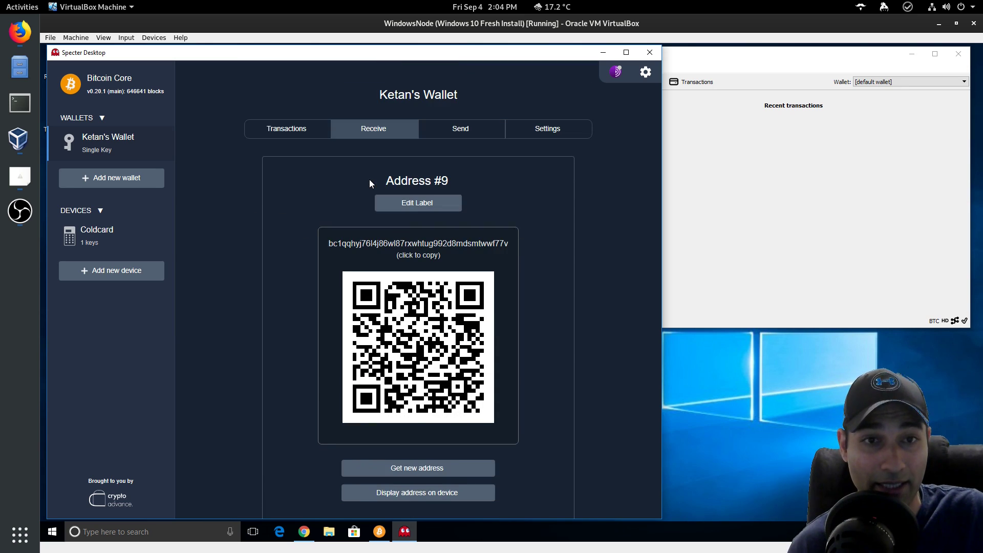
Step: Open the wallet's form for creating a transaction, review its available funds and fields, and expand the advanced options
left_click(450, 135)
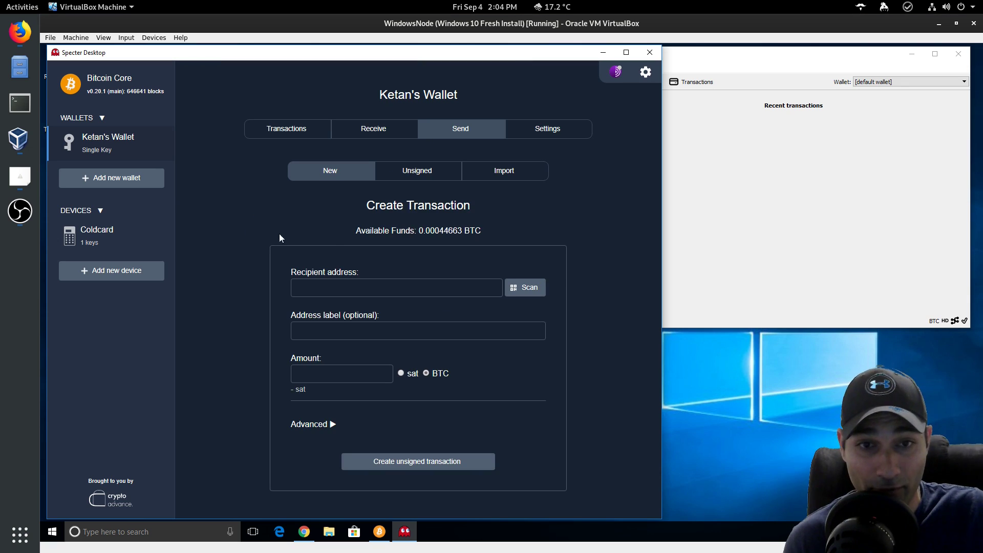
left_click_drag(348, 229, 484, 232)
left_click(484, 232)
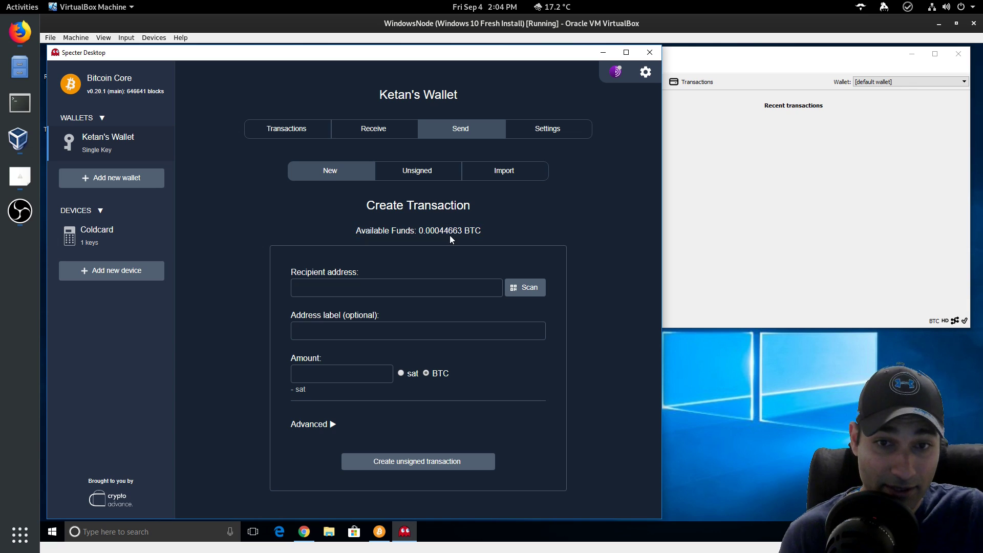
left_click(311, 290)
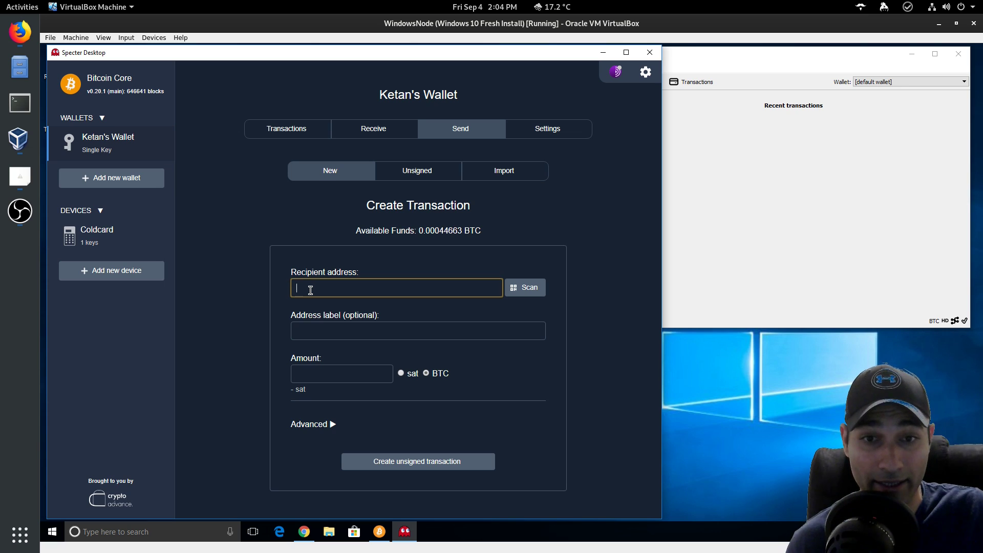
left_click(388, 329)
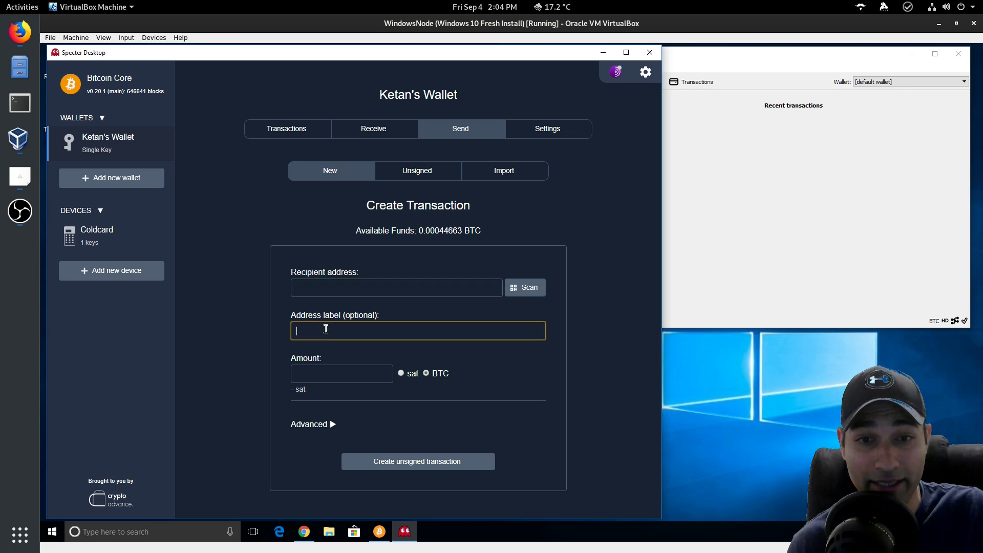
left_click(332, 372)
left_click(328, 424)
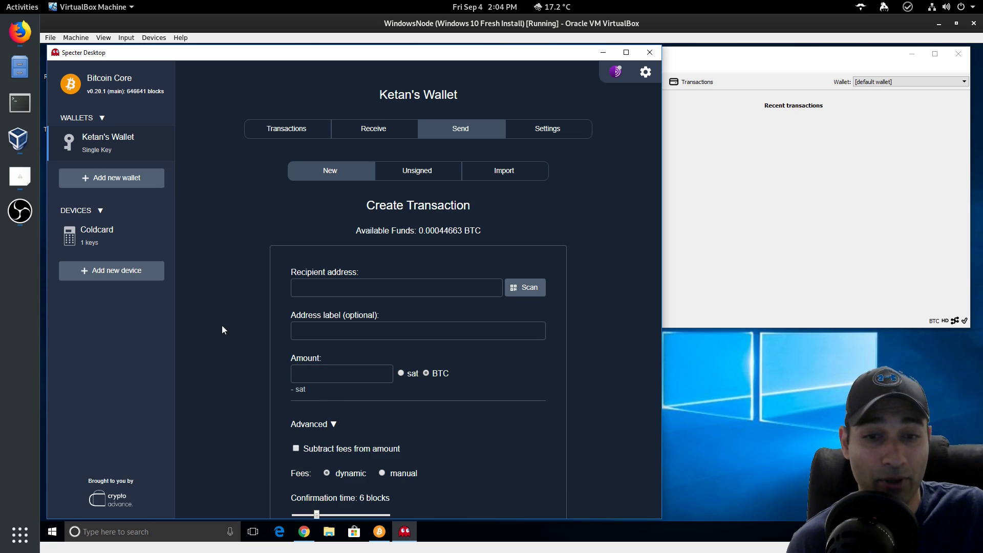
scroll(215, 313, "down", 1)
scroll(214, 314, "down", 1)
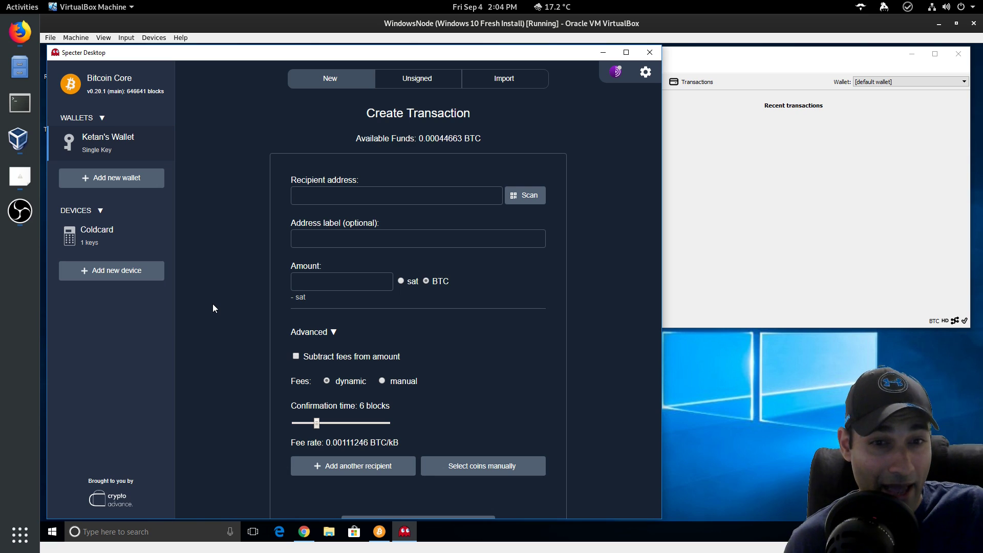
Step: Switch to Chrome and generate a Bitcoin donation invoice on the Ministry of Nodes support page
left_click(303, 533)
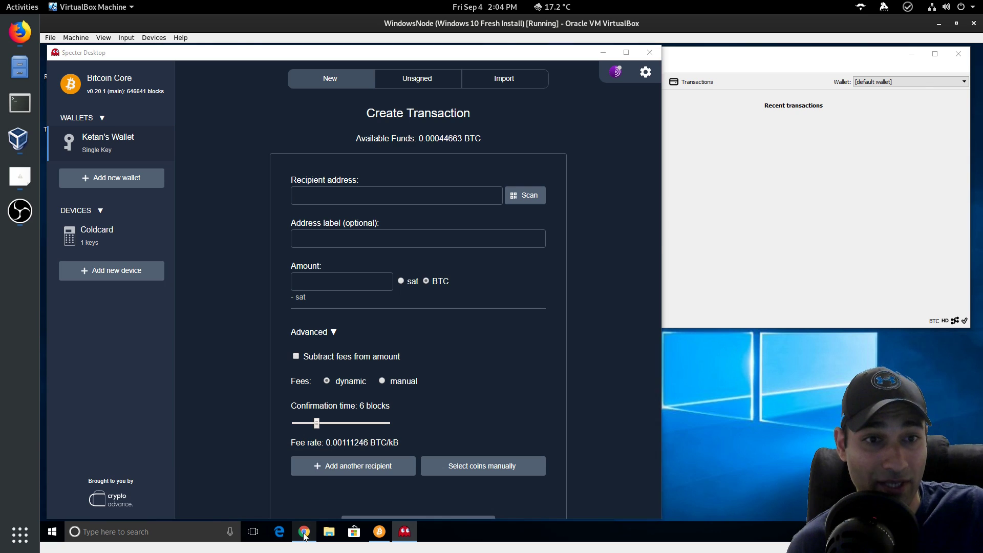
scroll(468, 245, "down", 2)
scroll(474, 237, "down", 1)
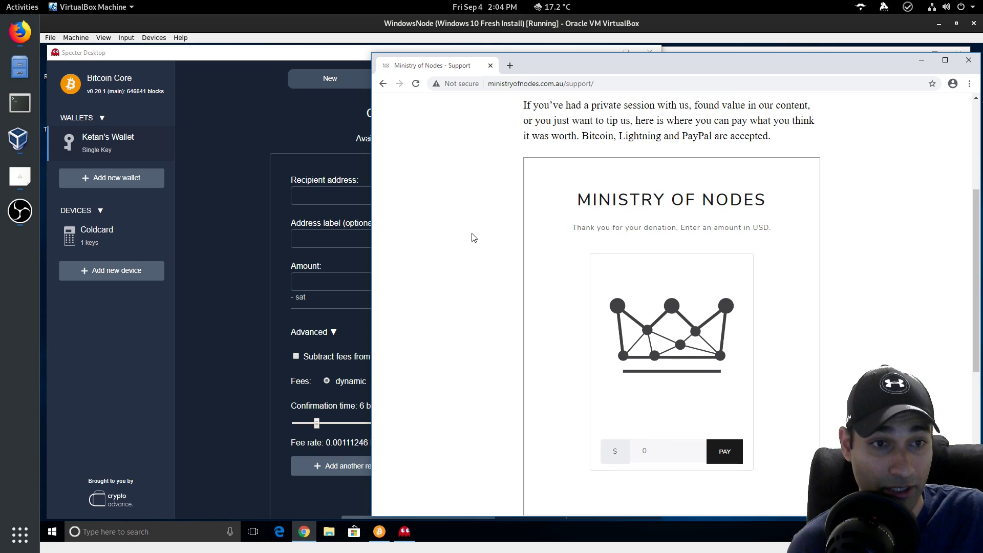
scroll(473, 238, "down", 1)
double_click(644, 400)
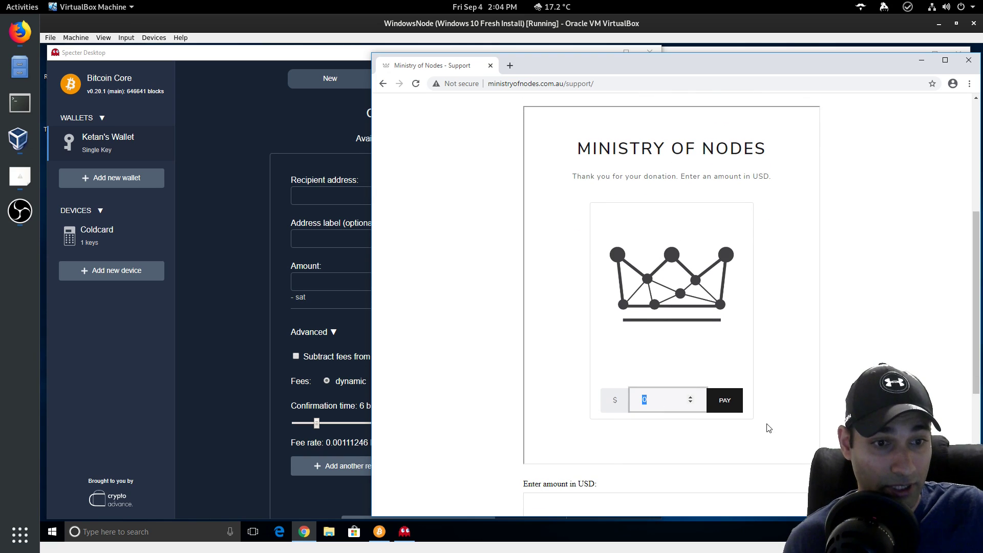
left_click(732, 406)
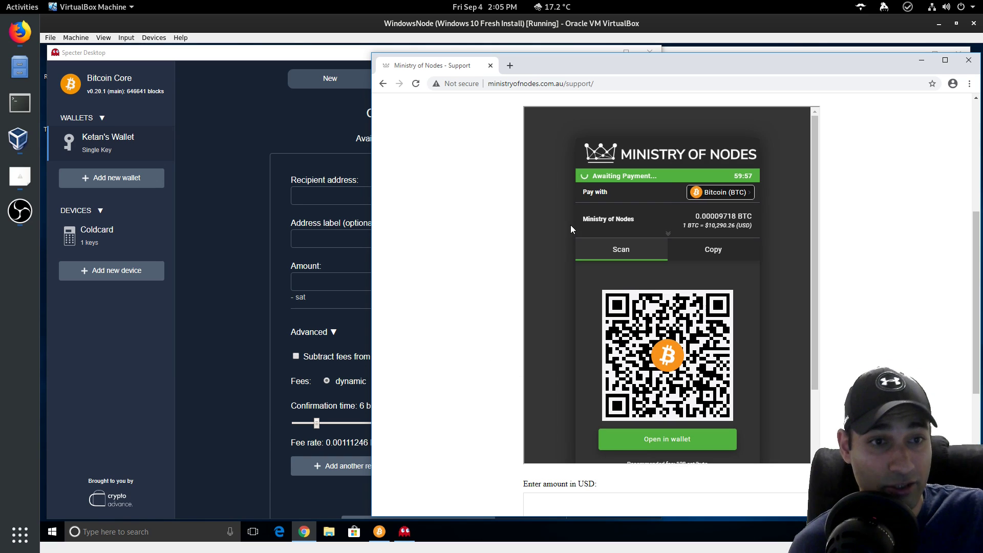
Step: Copy the donation invoice's Bitcoin address and paste it as the recipient address in Specter Desktop's new transaction
scroll(570, 226, "down", 1)
scroll(580, 283, "up", 1)
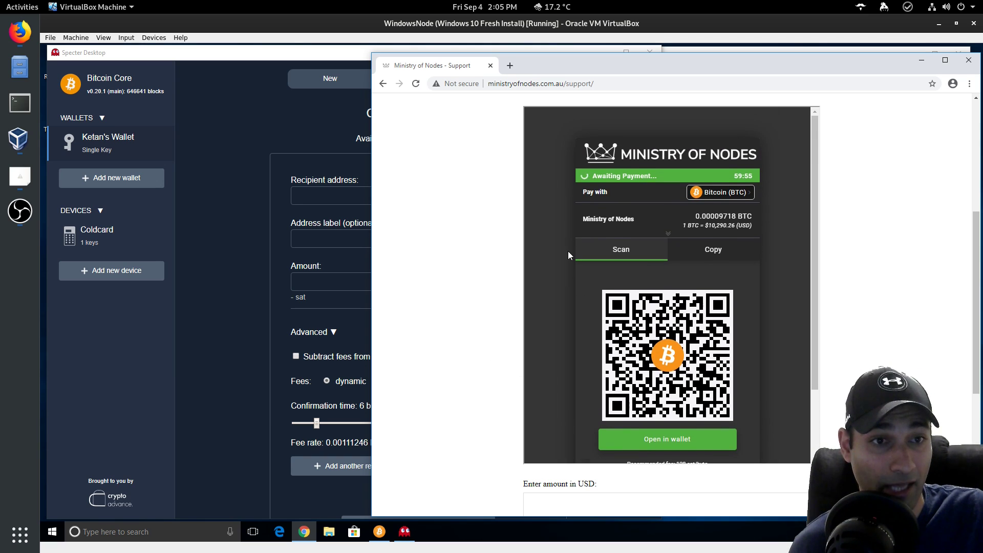
scroll(567, 251, "down", 1)
scroll(567, 249, "up", 1)
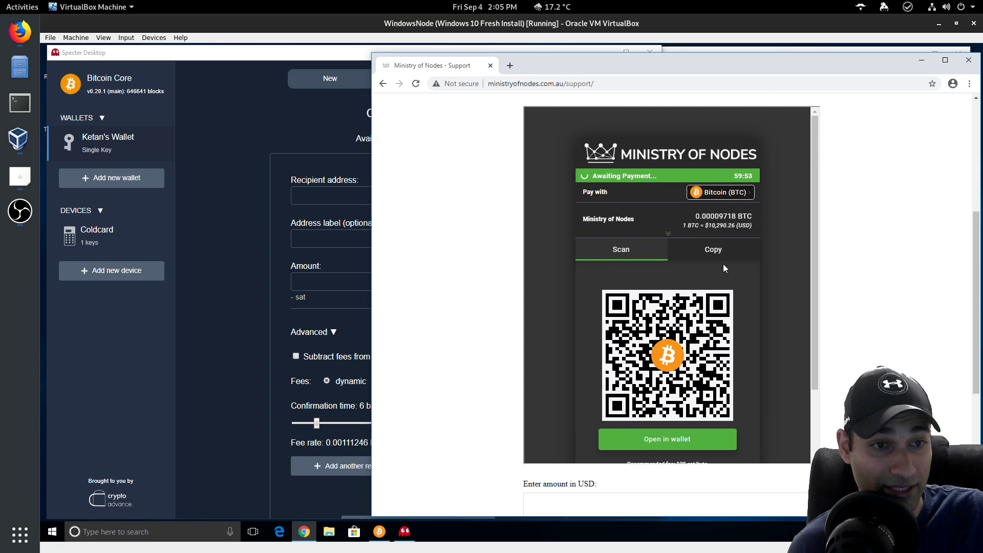
left_click(715, 251)
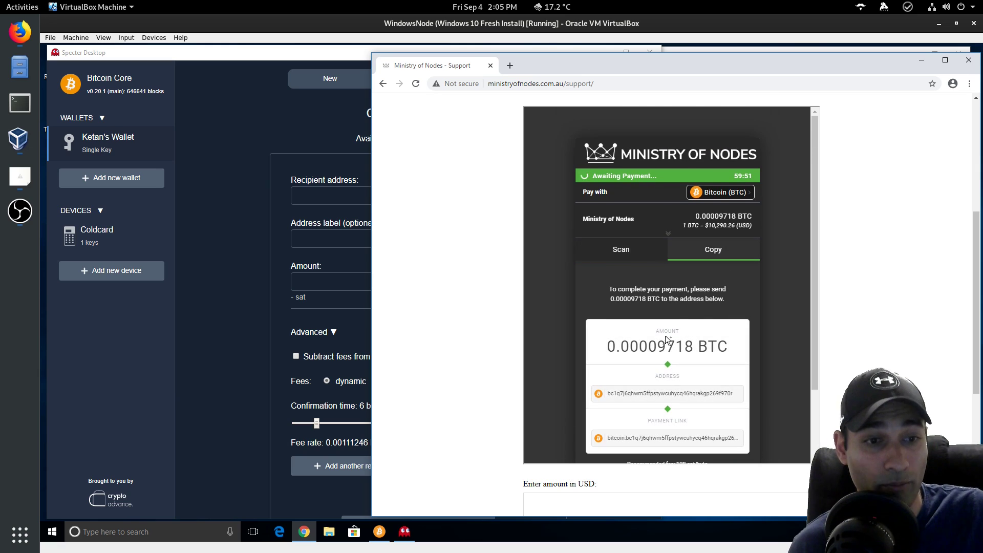
scroll(667, 342, "down", 1)
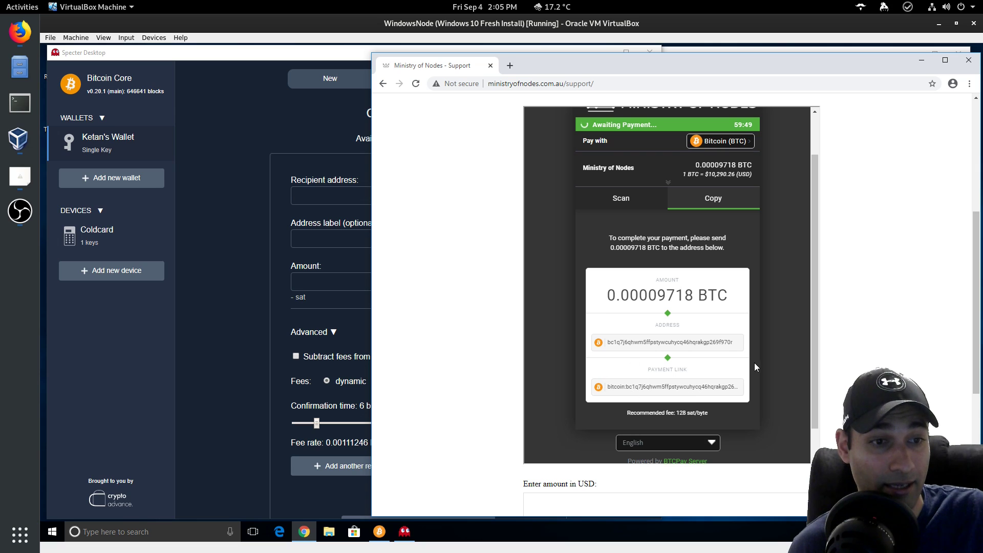
left_click(682, 346)
left_click(312, 196)
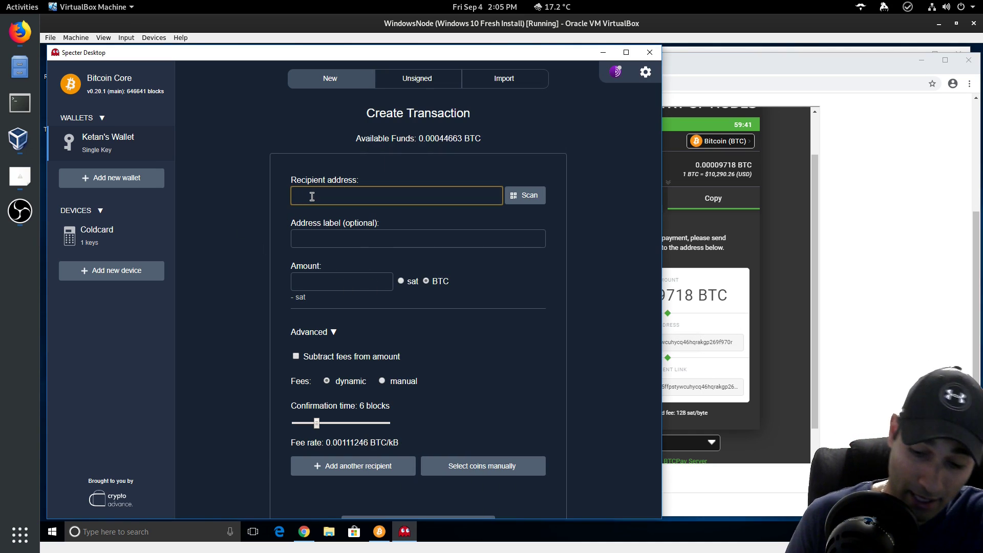
key("ctrl+v")
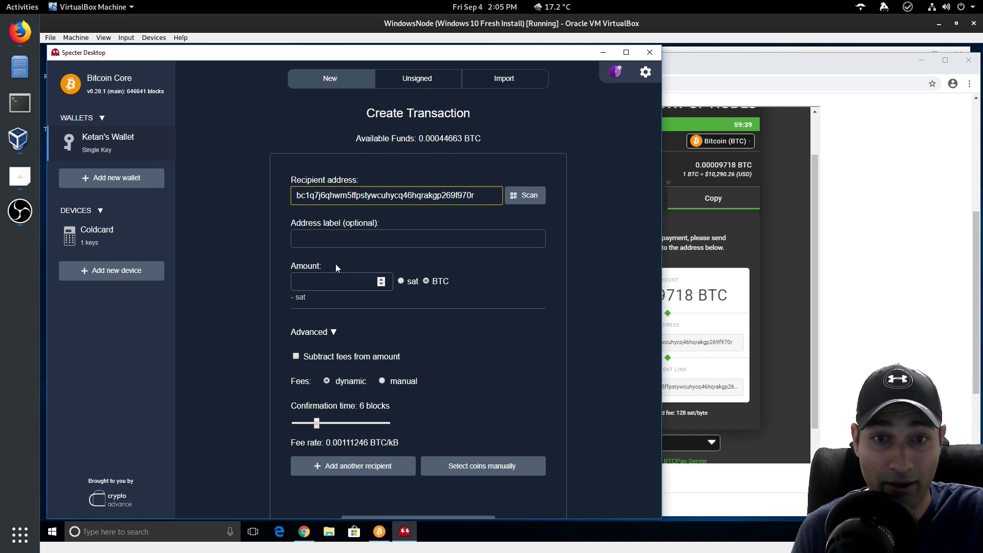
Step: Label the recipient address "Donation to Ministry of Nodes"
left_click(342, 238)
type("Donation to")
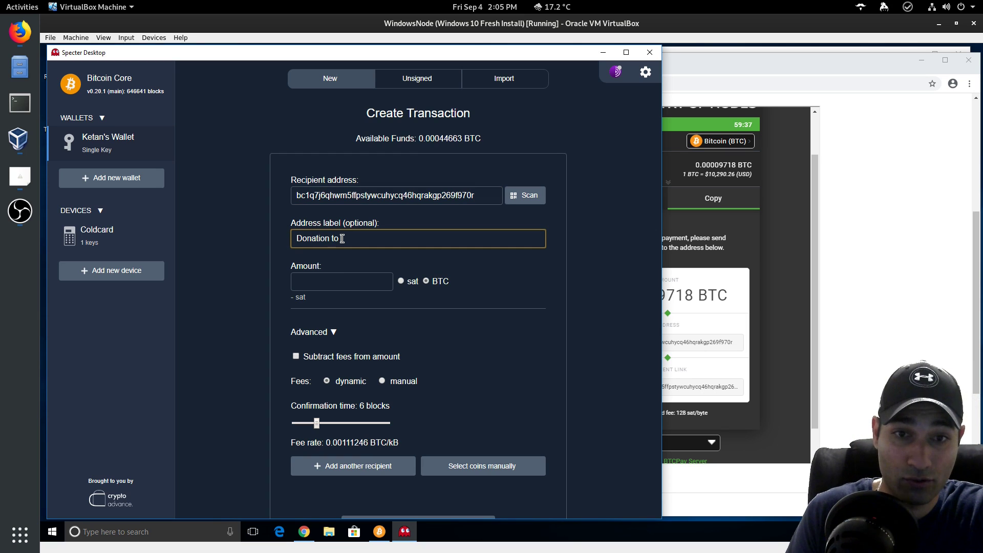
type(" Ministry of Nodes")
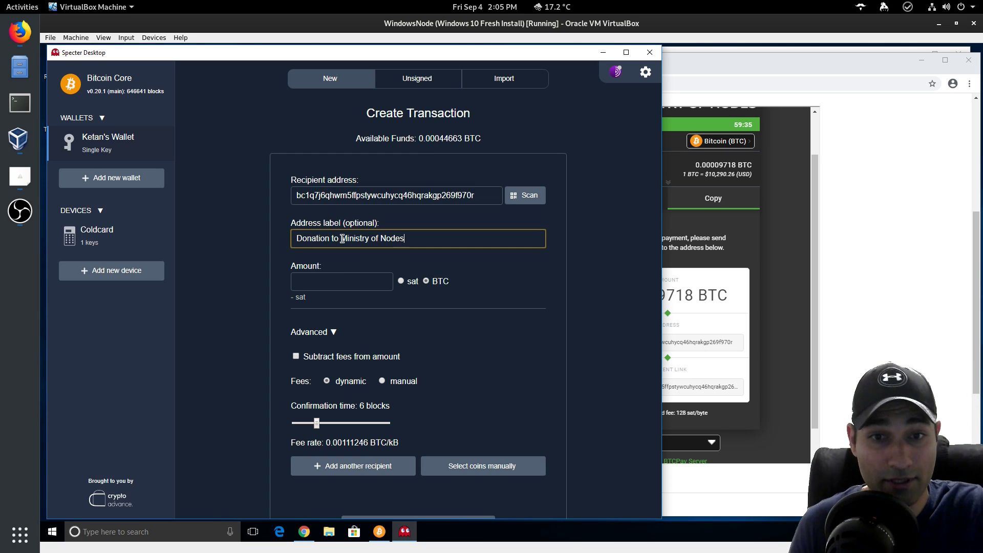
Step: Copy the amount from the donation invoice in Chrome and set the Specter Desktop transaction amount to 0.00009718 BTC
left_click(340, 290)
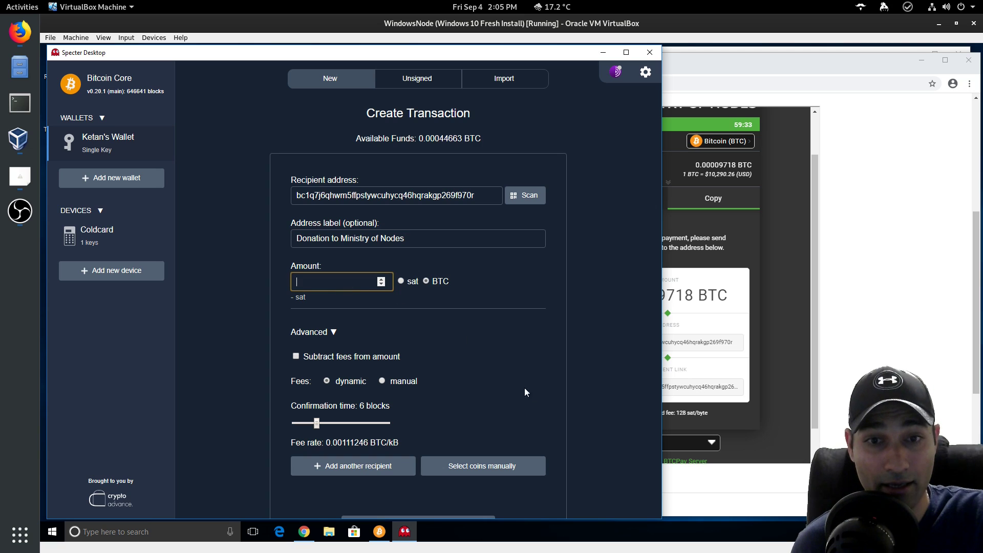
left_click(771, 321)
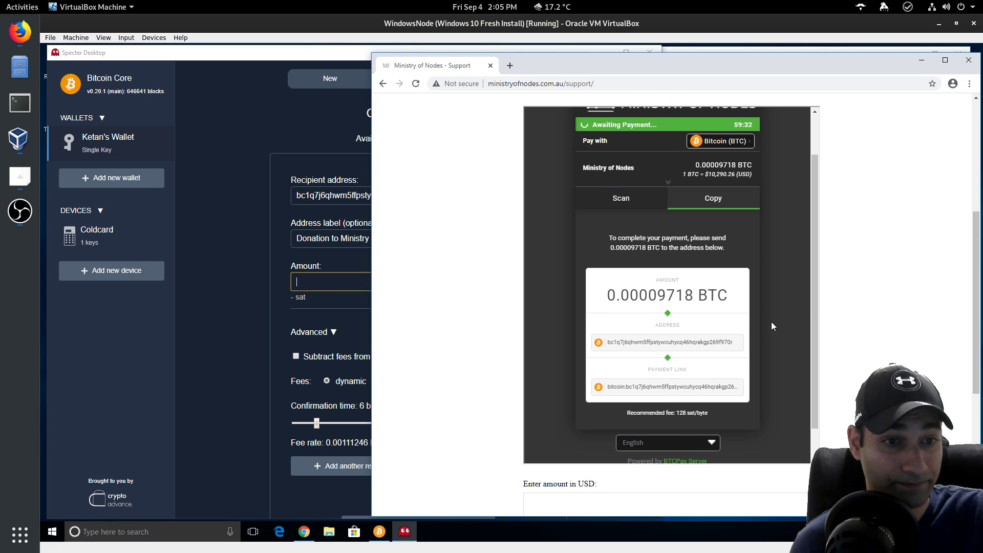
left_click(675, 300)
left_click(330, 286)
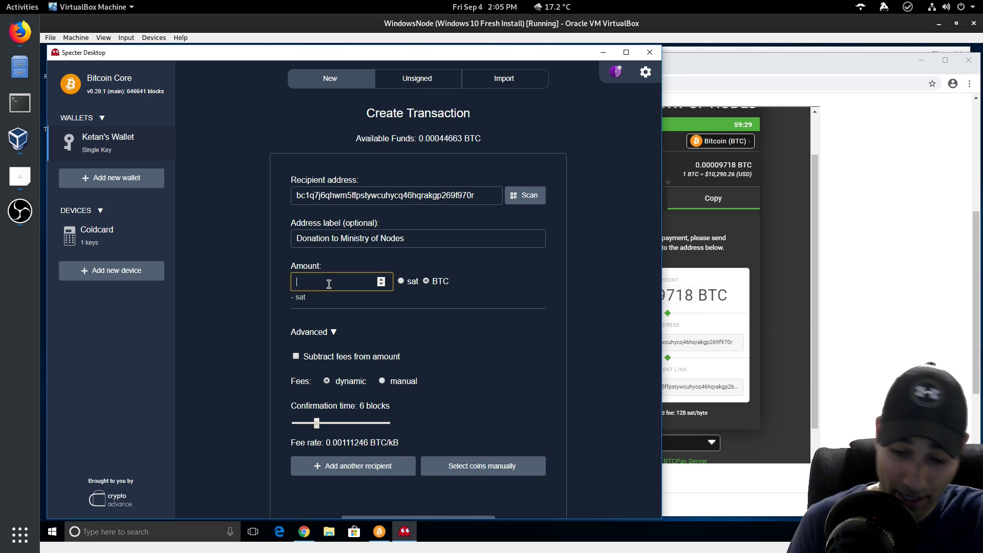
key("ctrl+v")
left_click(254, 324)
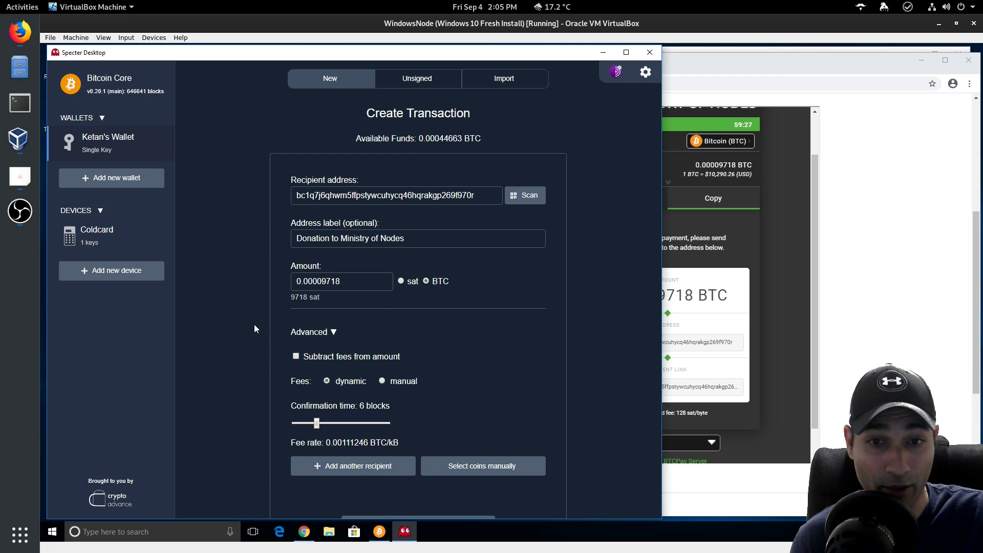
Step: Switch the transaction fees to manual and set the fee rate to 1 sat/B
scroll(305, 333, "down", 1)
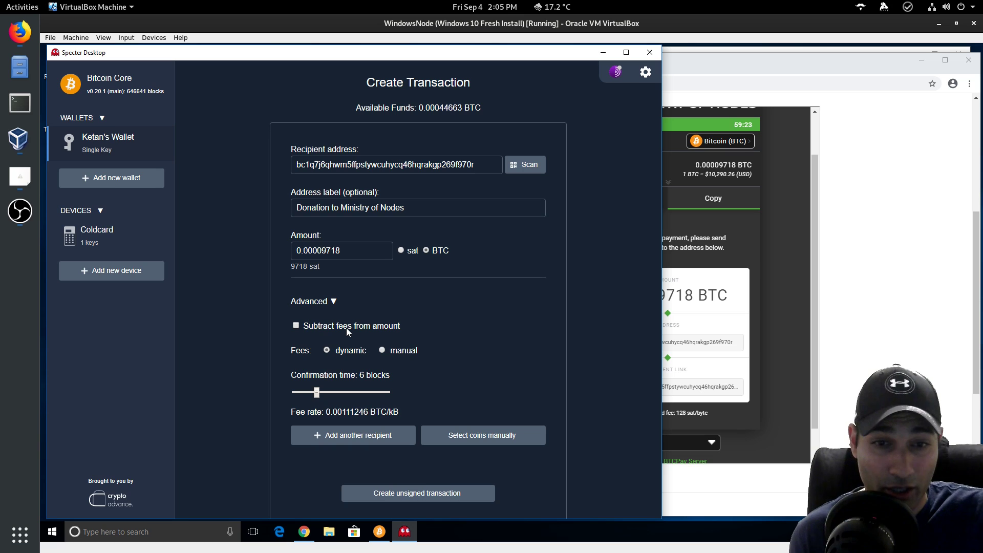
left_click(381, 351)
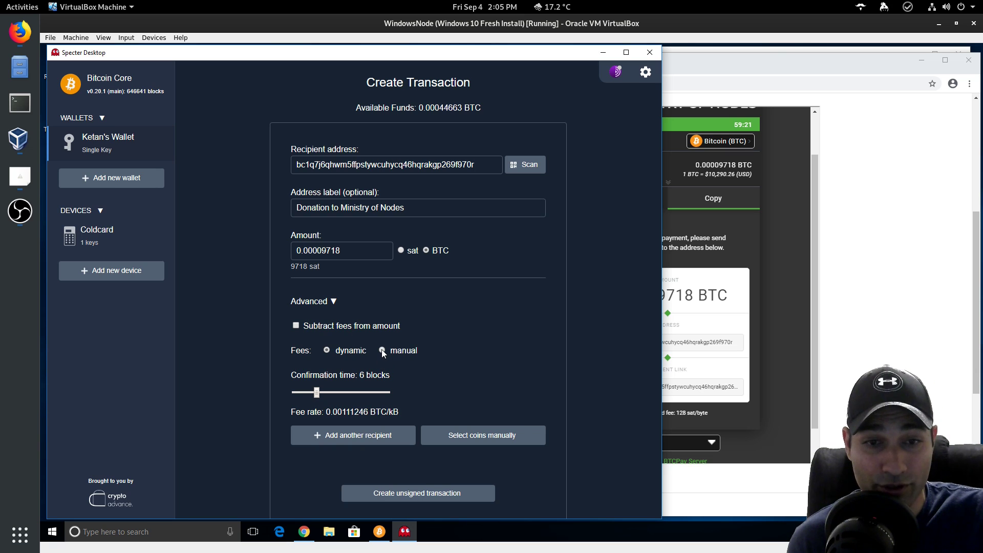
left_click(323, 389)
type("1")
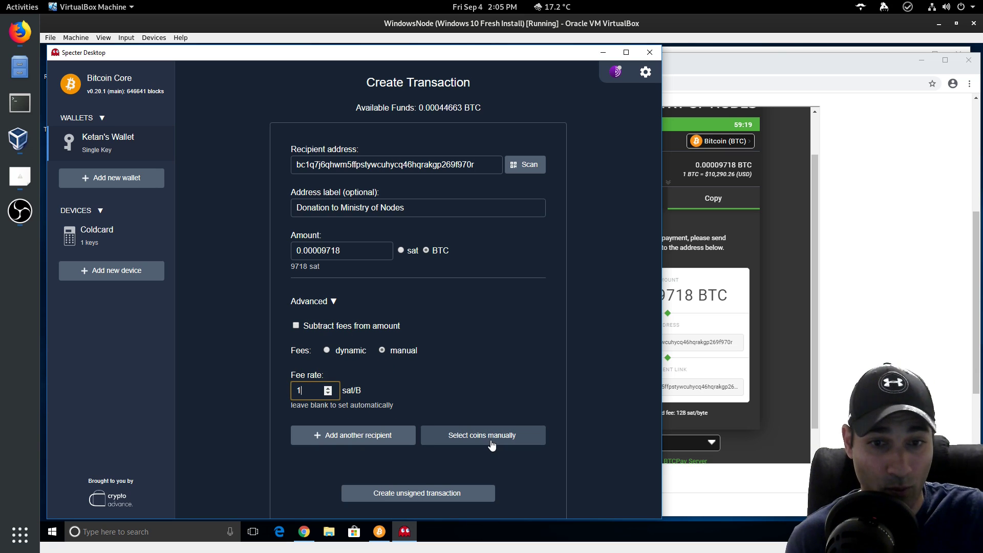
Step: Manually select only the 0.00025098 BTC coin received on Address #2 to fund the donation transaction
left_click(210, 395)
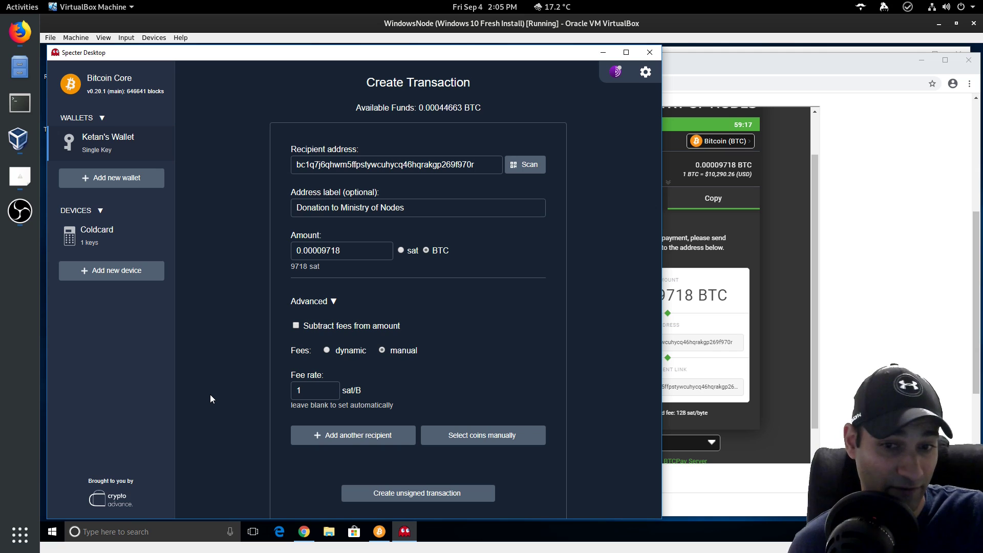
scroll(239, 368, "down", 1)
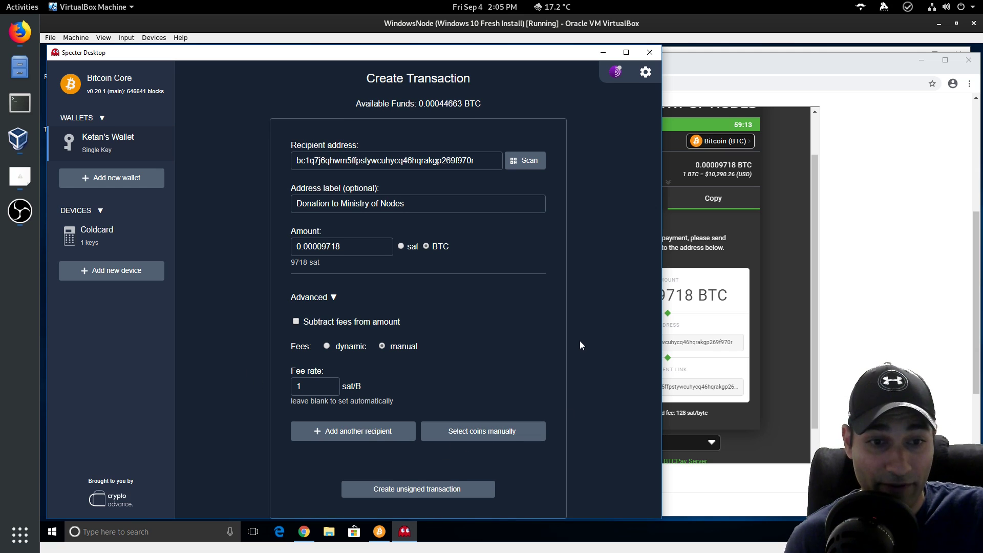
left_click(515, 434)
scroll(234, 333, "down", 2)
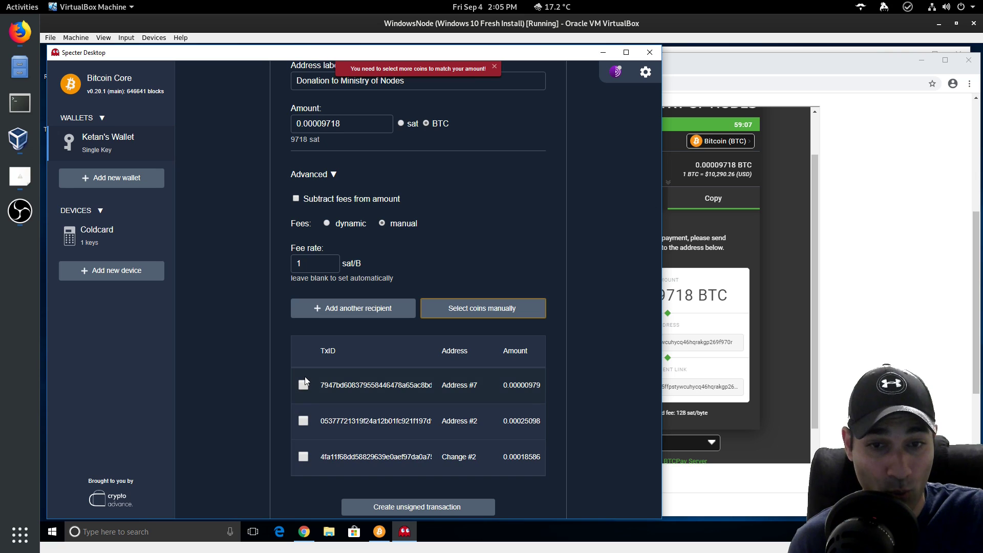
left_click(303, 456)
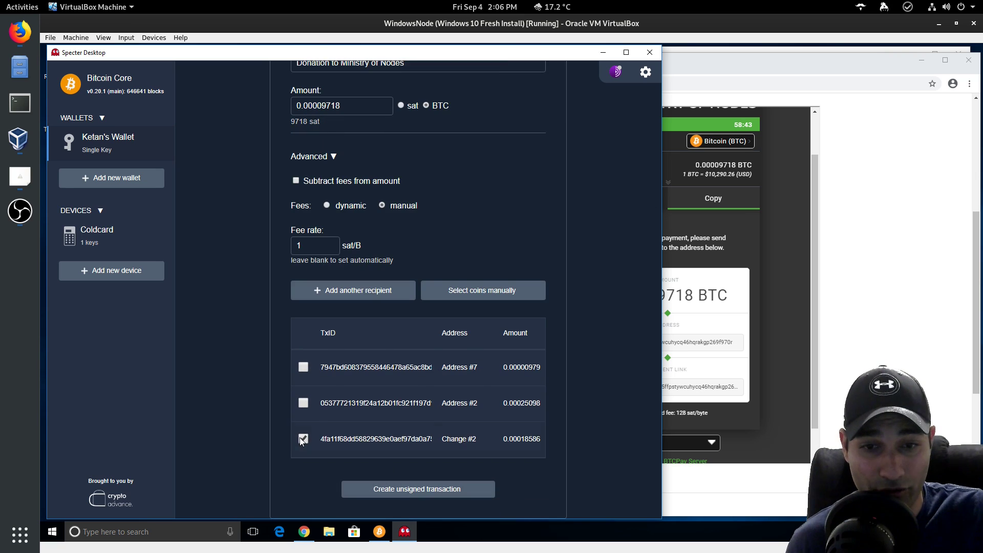
left_click(303, 438)
left_click(303, 403)
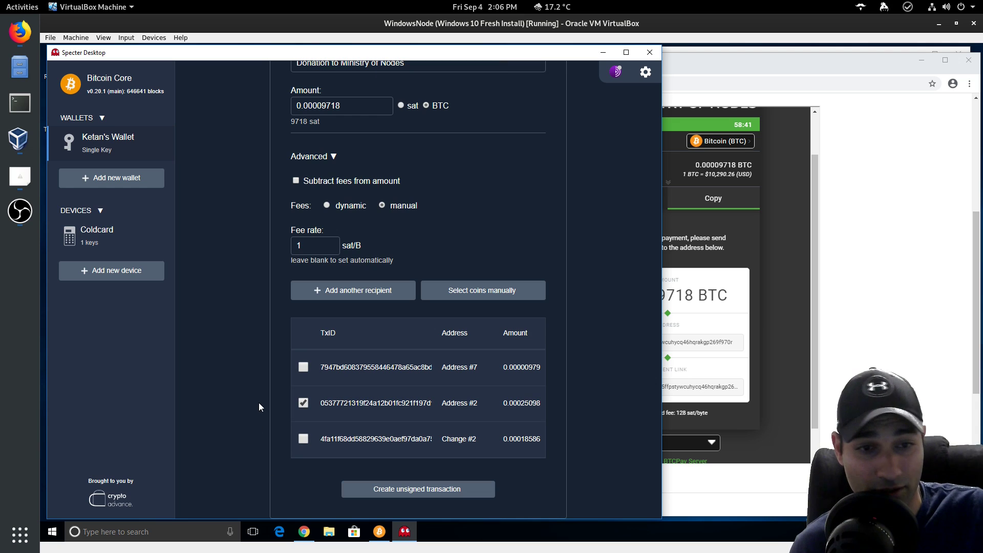
Step: Review the transaction form, create the unsigned donation transaction, and delete it
scroll(261, 394, "up", 3)
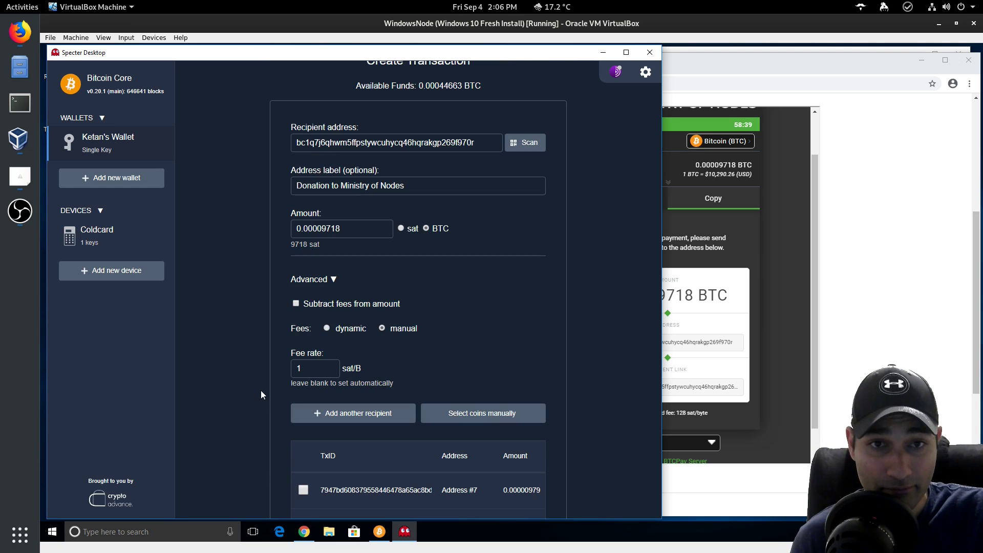
scroll(258, 339, "up", 2)
scroll(271, 363, "down", 5)
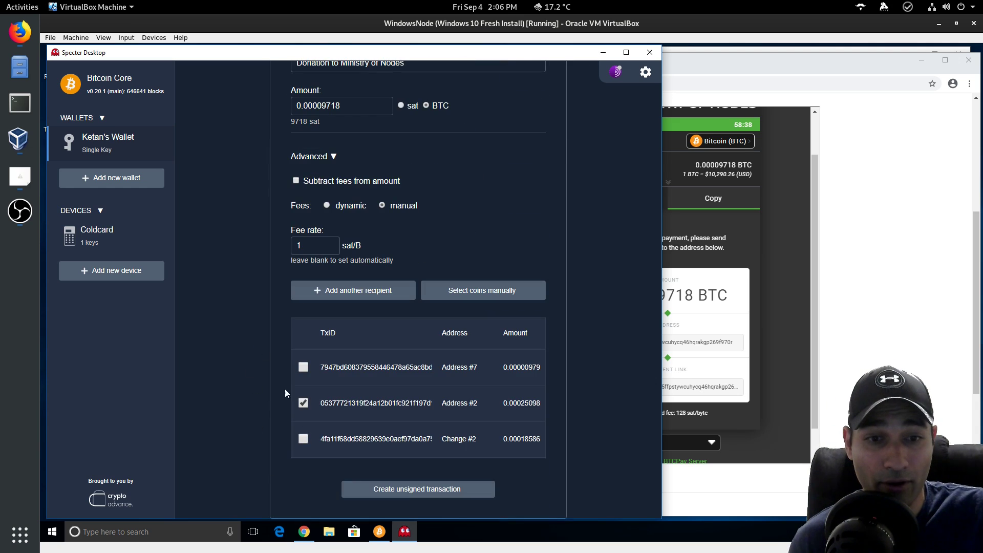
left_click(407, 496)
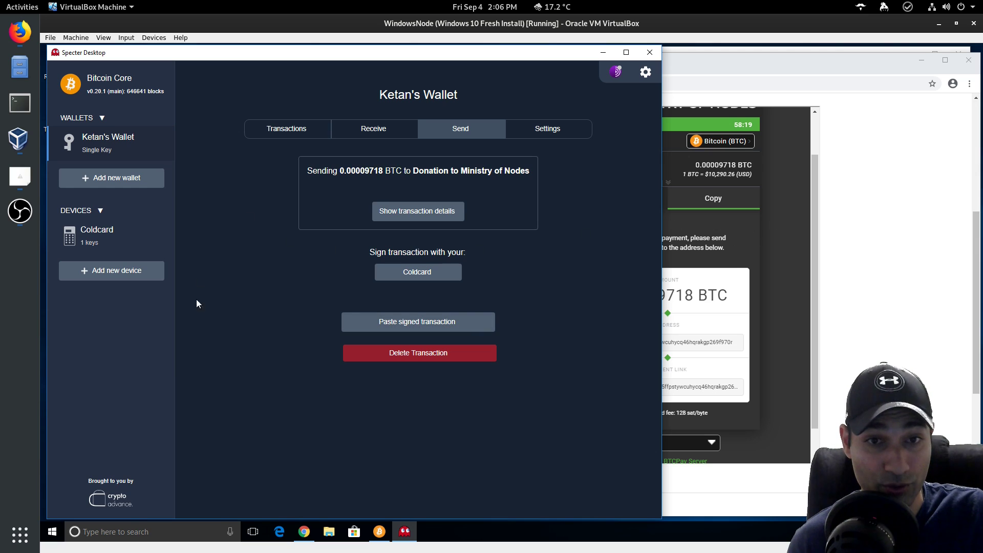
left_click(425, 355)
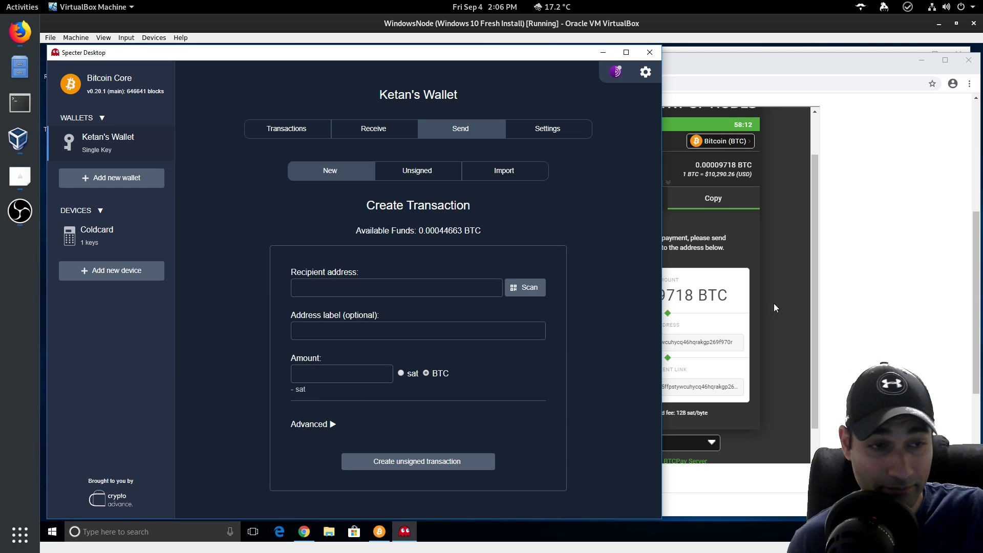
Step: Switch to Chrome, show the donation invoice's QR code view, and open its payment in Bitcoin Core's default wallet
left_click(858, 262)
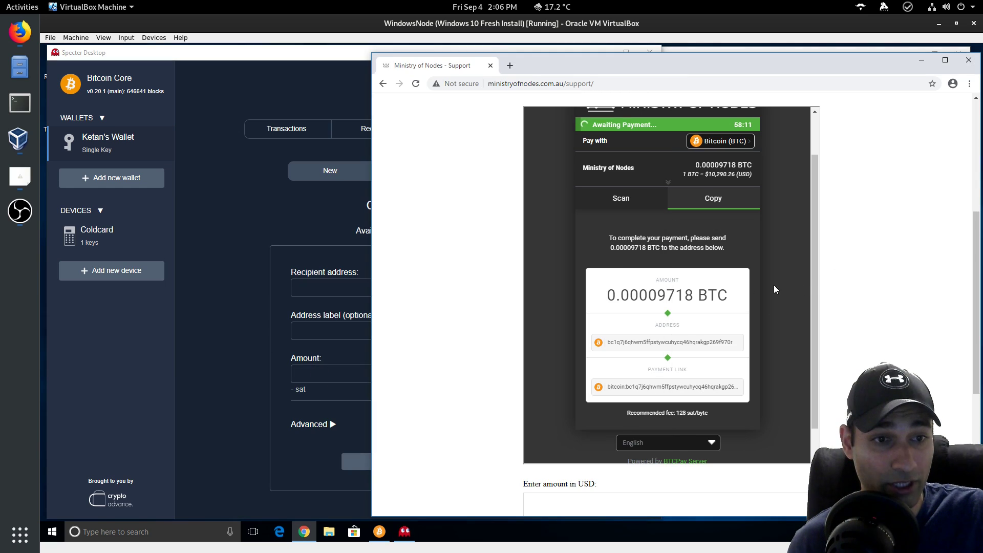
left_click(632, 205)
left_click(669, 393)
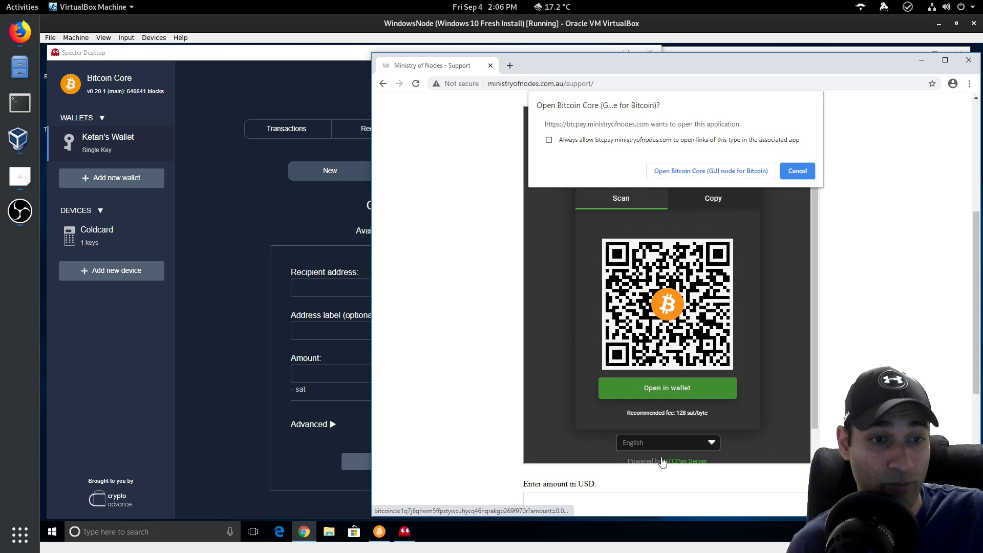
left_click(679, 171)
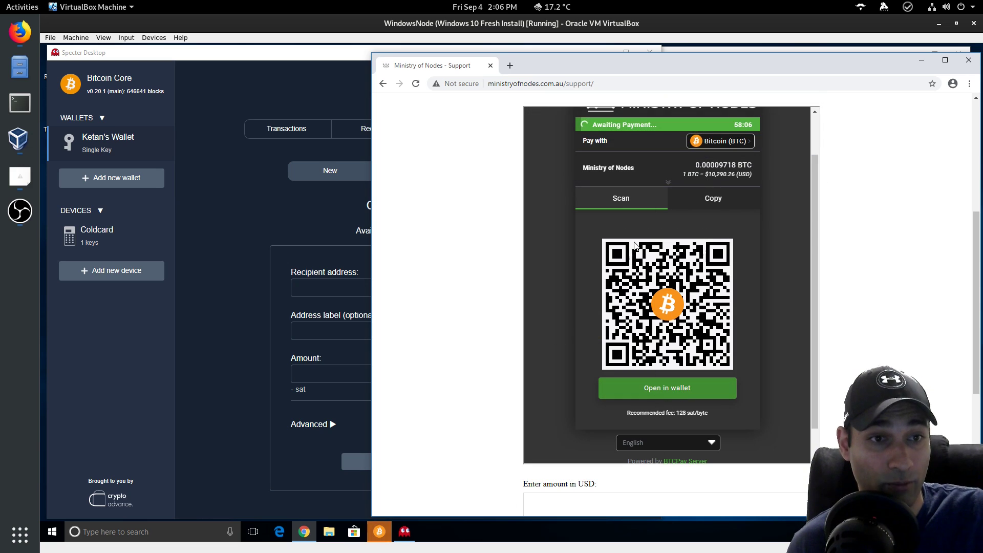
left_click(379, 530)
left_click(881, 83)
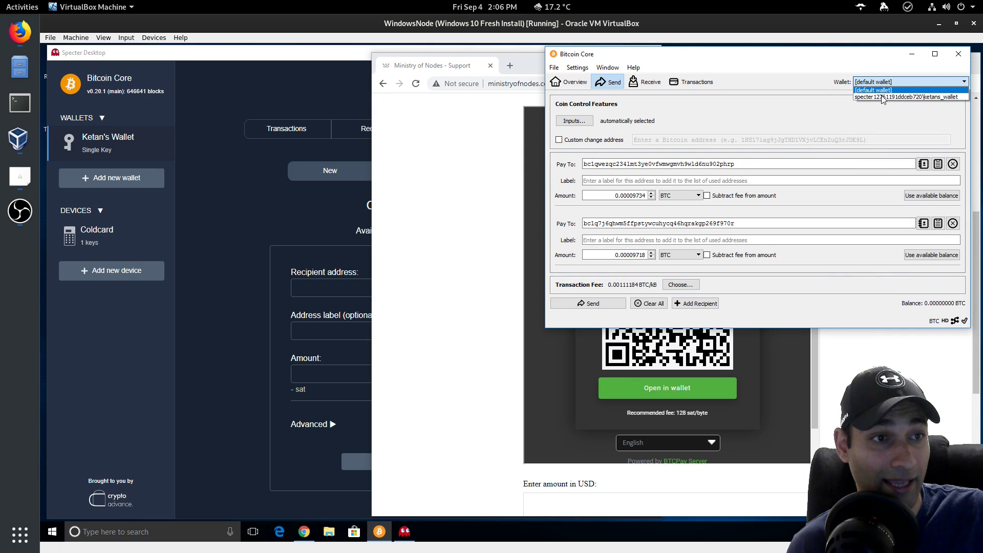
left_click(790, 316)
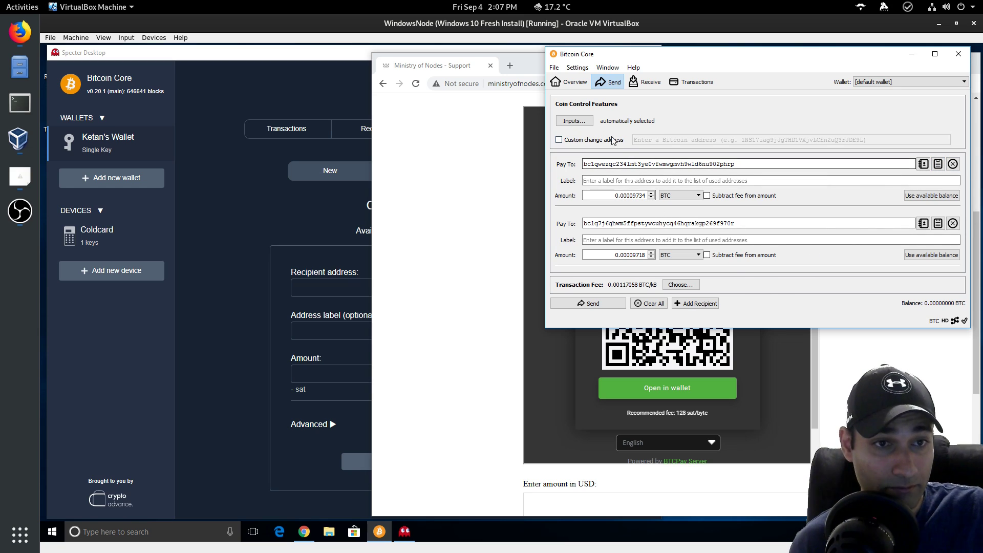
Step: Switch Bitcoin Core to the Specter wallet, reopen the invoice payment there from Chrome, and minimize the browser
left_click(881, 83)
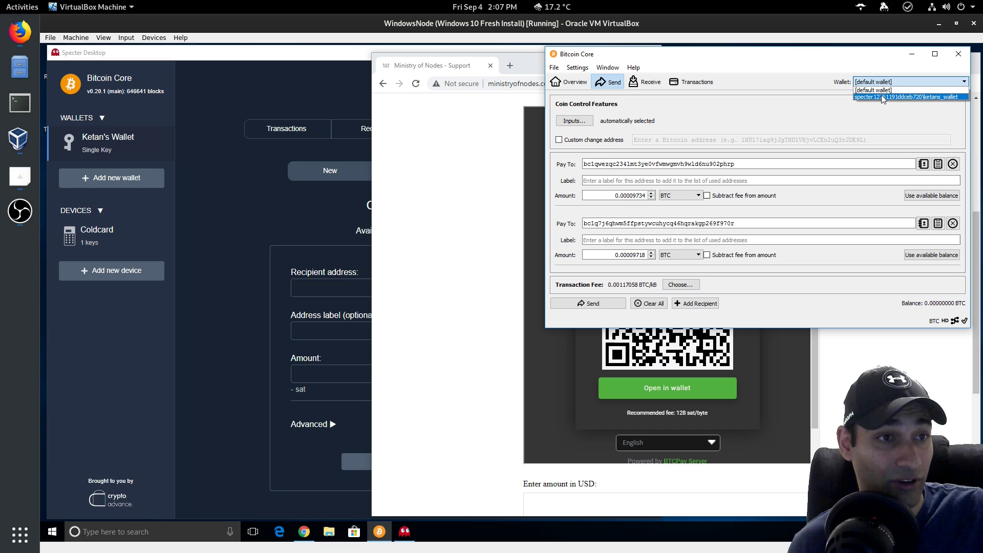
left_click(883, 97)
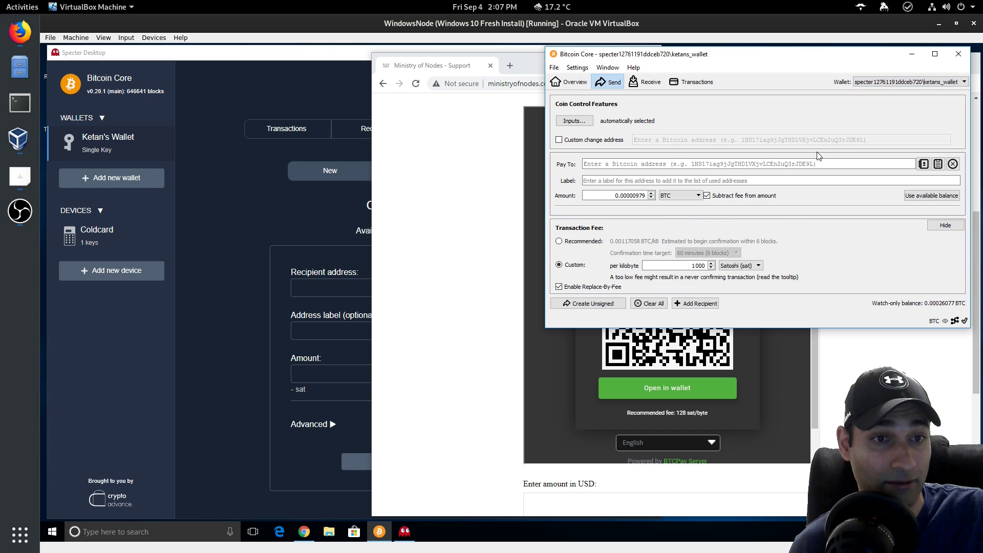
left_click(471, 300)
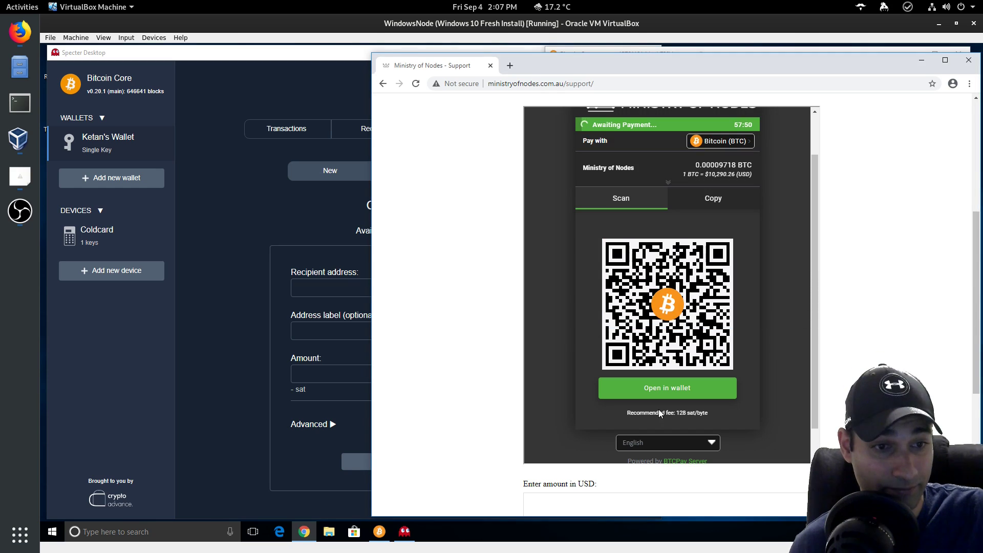
left_click(669, 387)
left_click(733, 173)
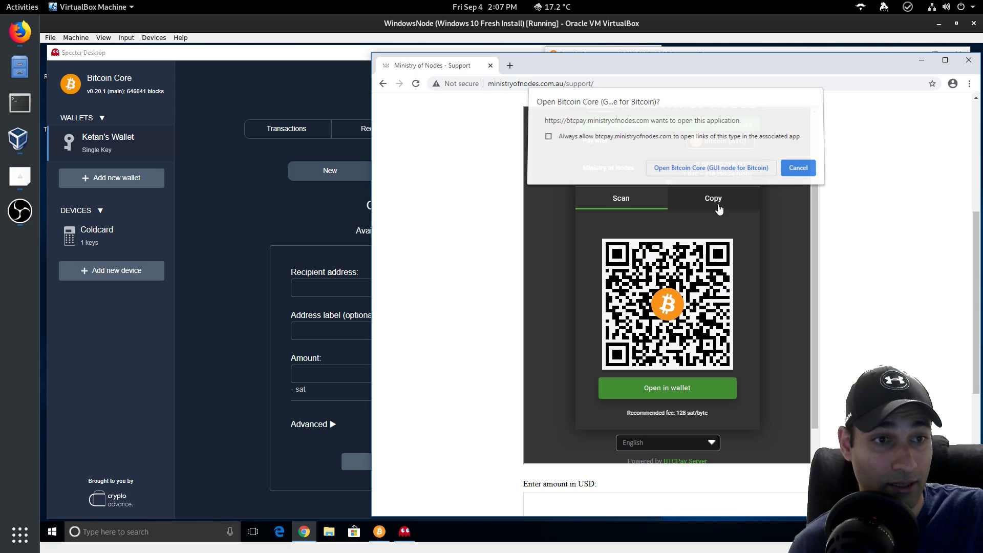
left_click(921, 64)
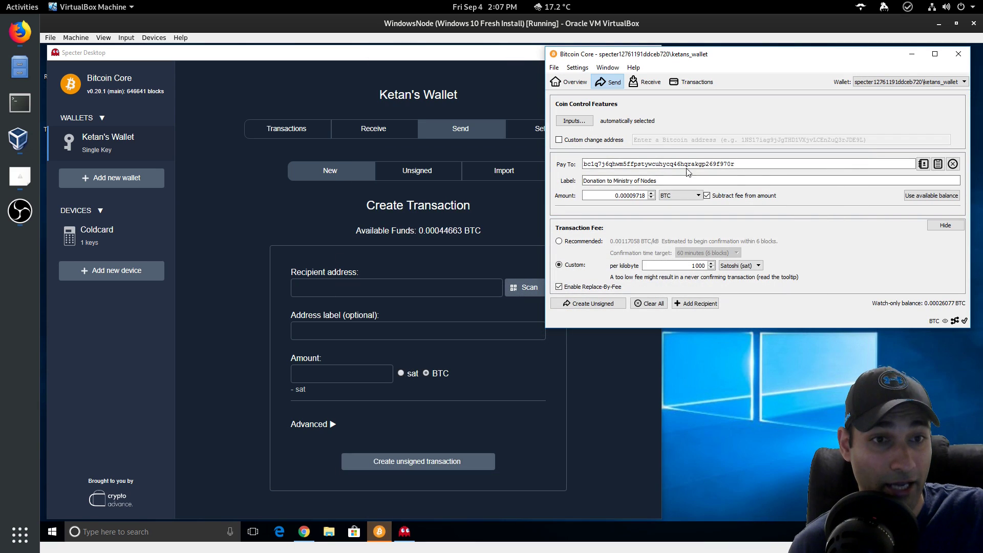
Step: Select the 0.00025098 BTC coin received on Address #2 as the input for the Bitcoin Core payment
left_click(584, 123)
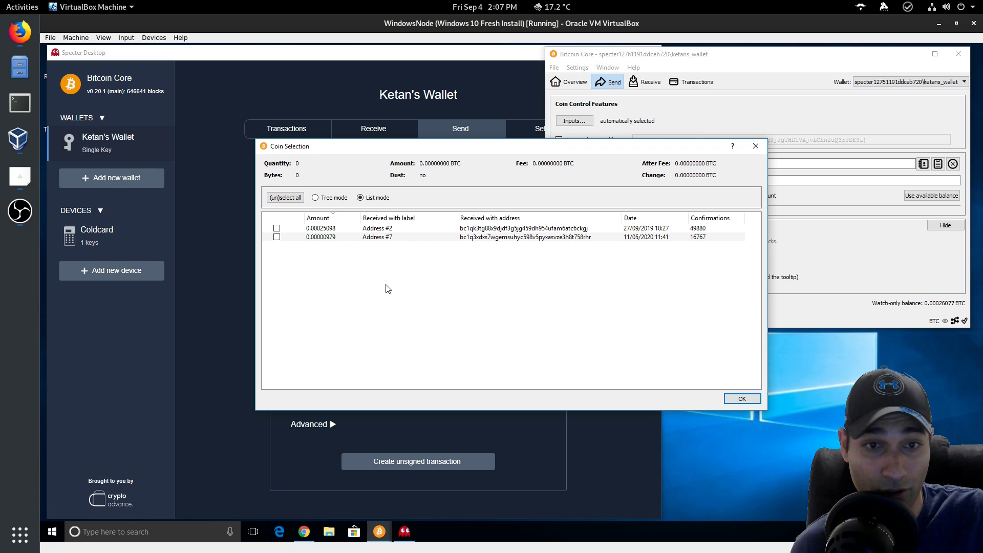
left_click(276, 228)
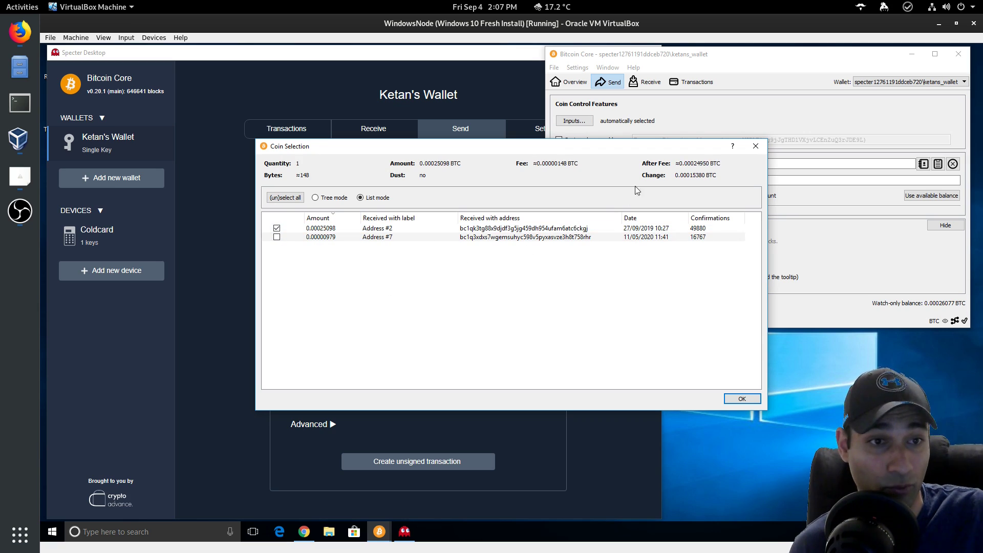
left_click(742, 399)
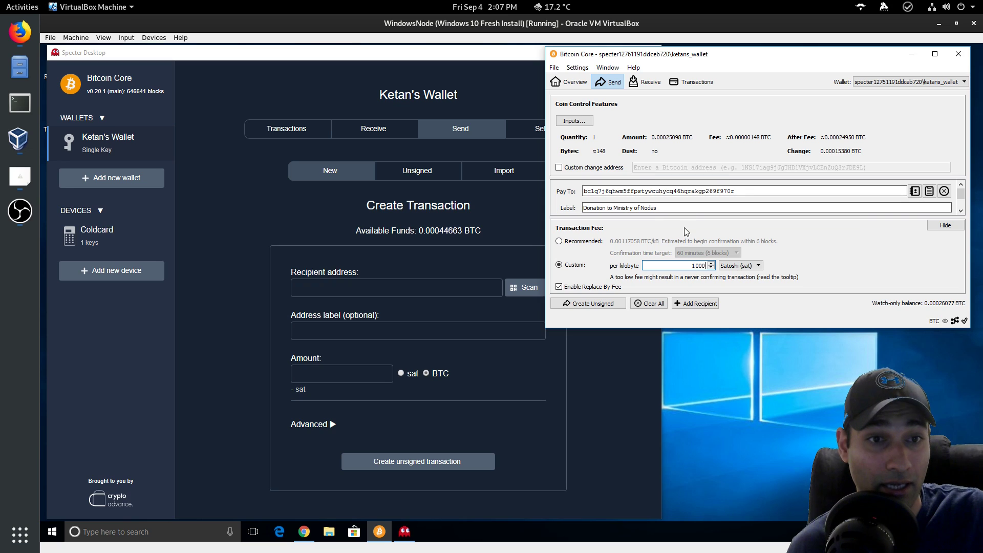
Step: Enlarge the Bitcoin Core window, create the unsigned donation transaction, and copy its PSBT to the clipboard
scroll(660, 216, "down", 1)
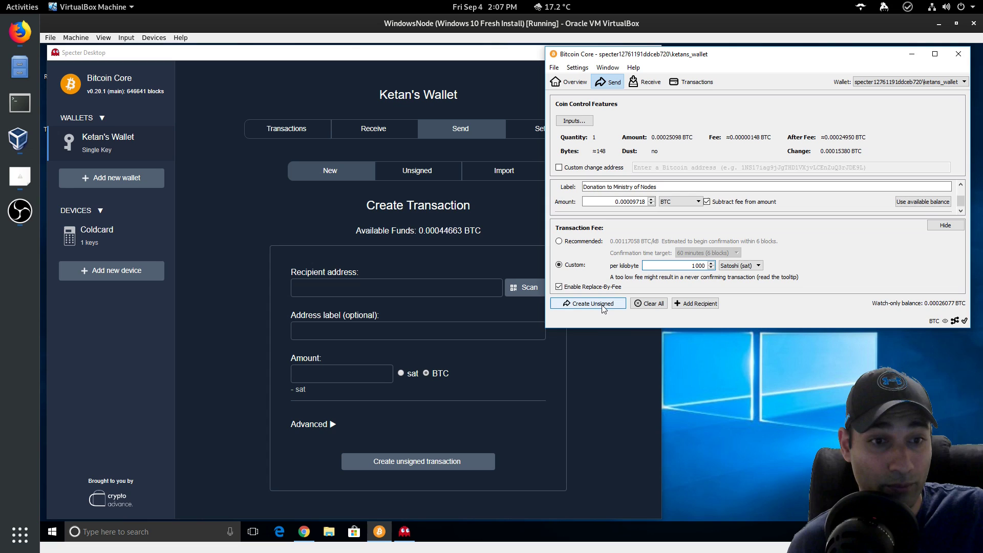
left_click_drag(761, 328, 761, 433)
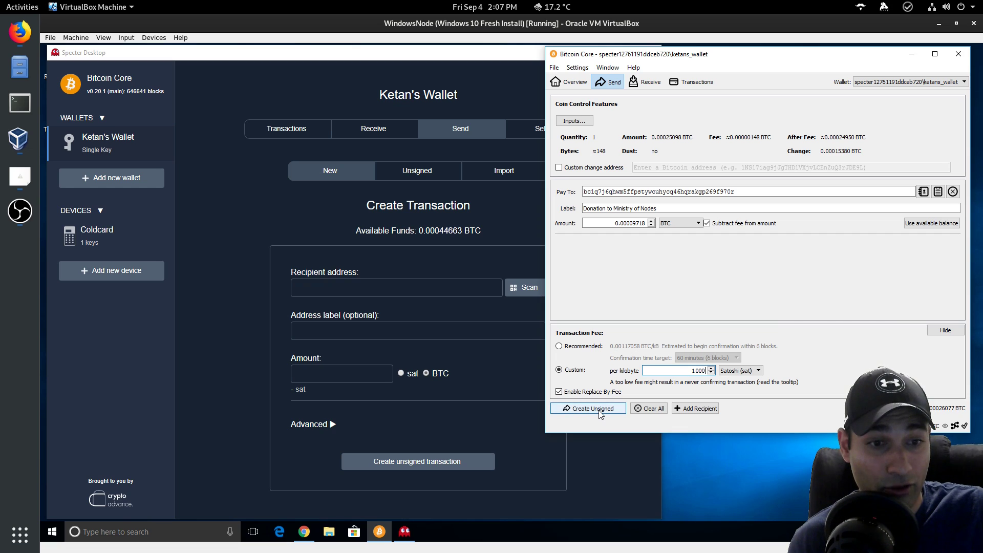
left_click(601, 409)
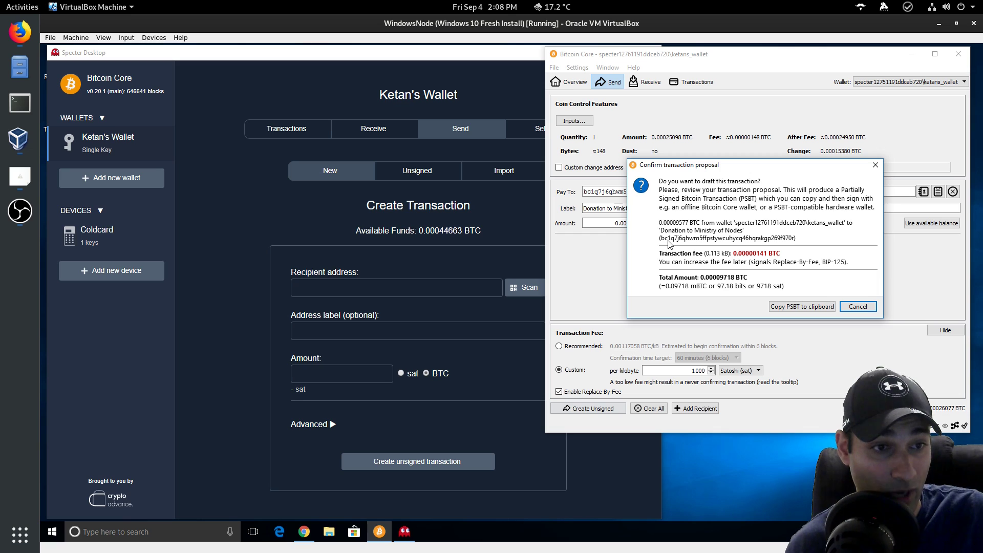
left_click(806, 308)
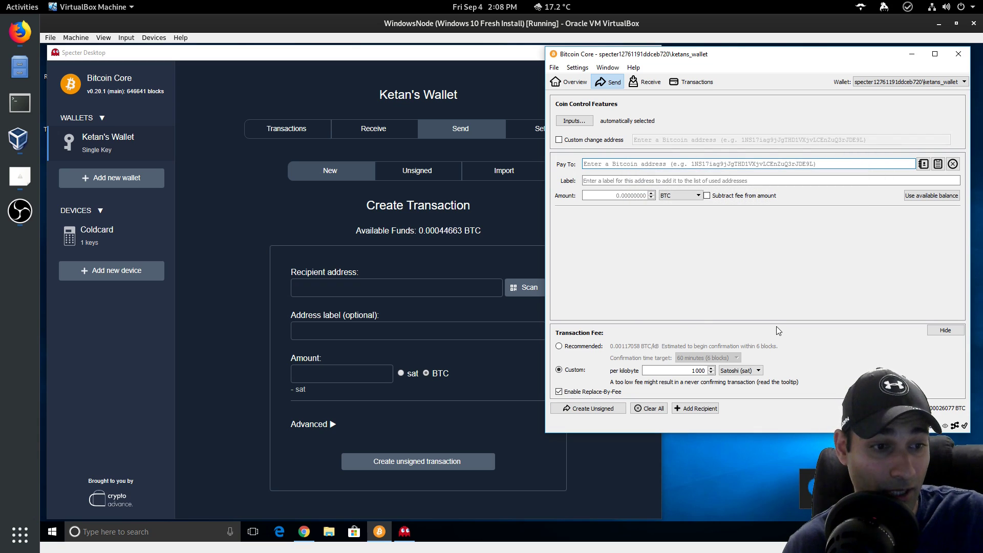
Step: Switch to Specter Desktop and import the copied PSBT transaction into the wallet
left_click(220, 231)
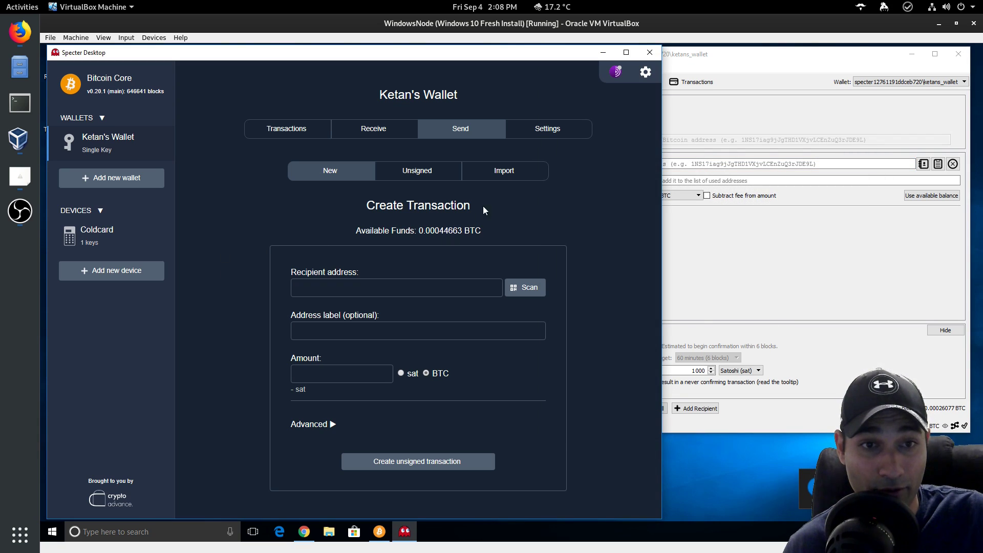
left_click(499, 176)
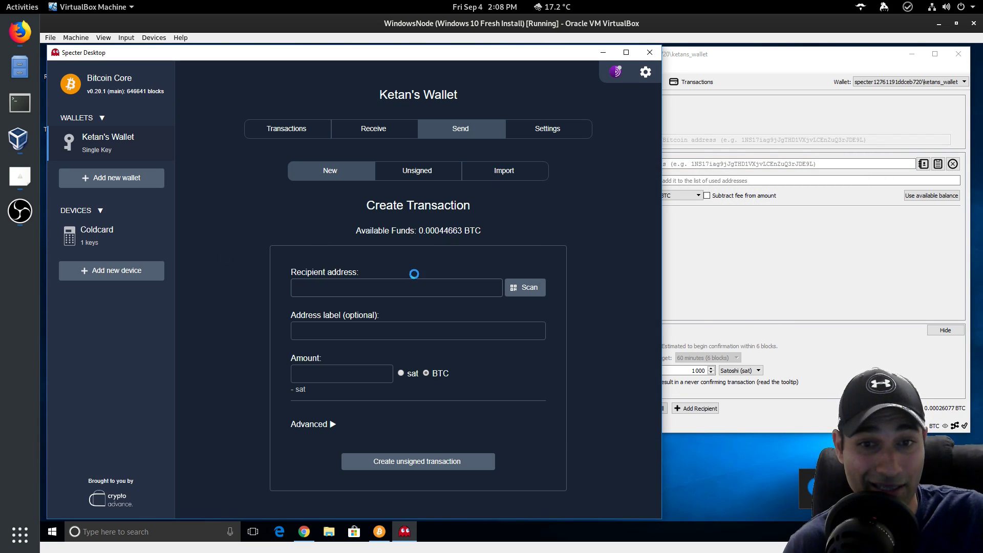
left_click(356, 290)
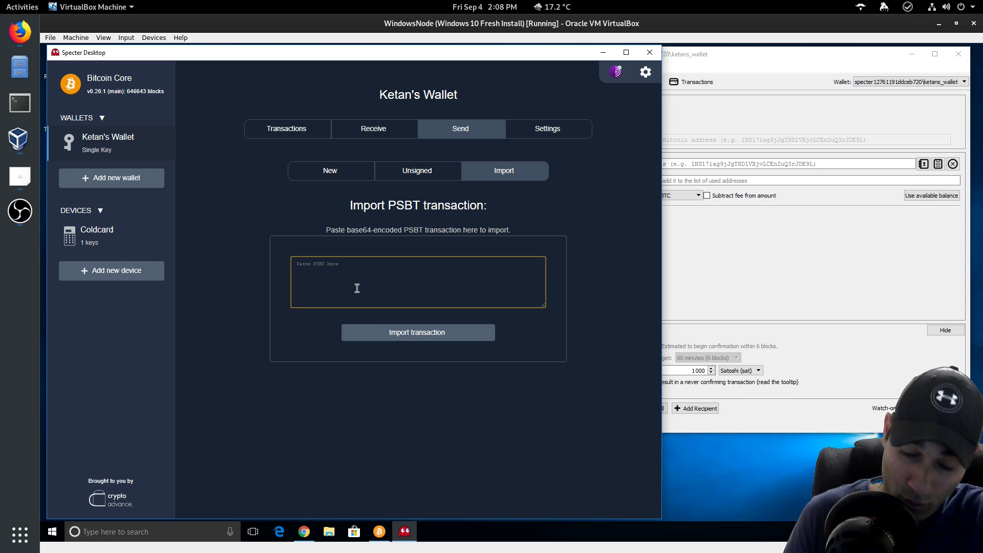
key("ctrl+v")
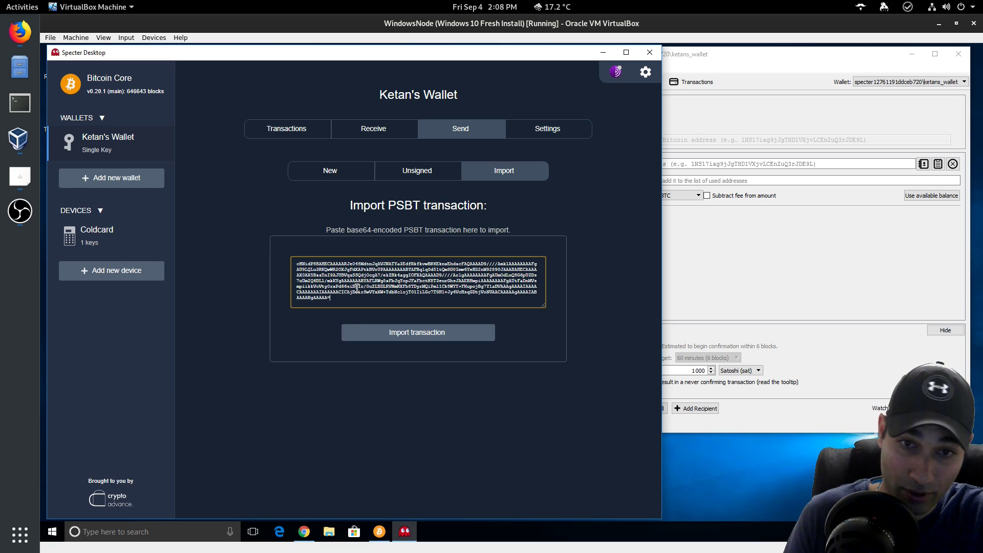
left_click(418, 337)
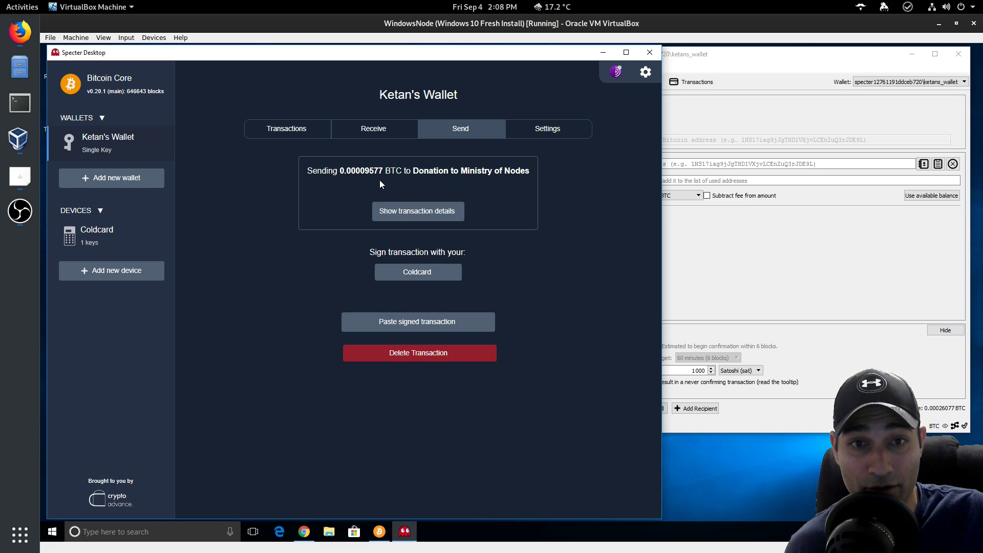
Step: Show the imported transaction's details and examine its fee, input, outputs, raw PSBT and signing options
left_click(425, 214)
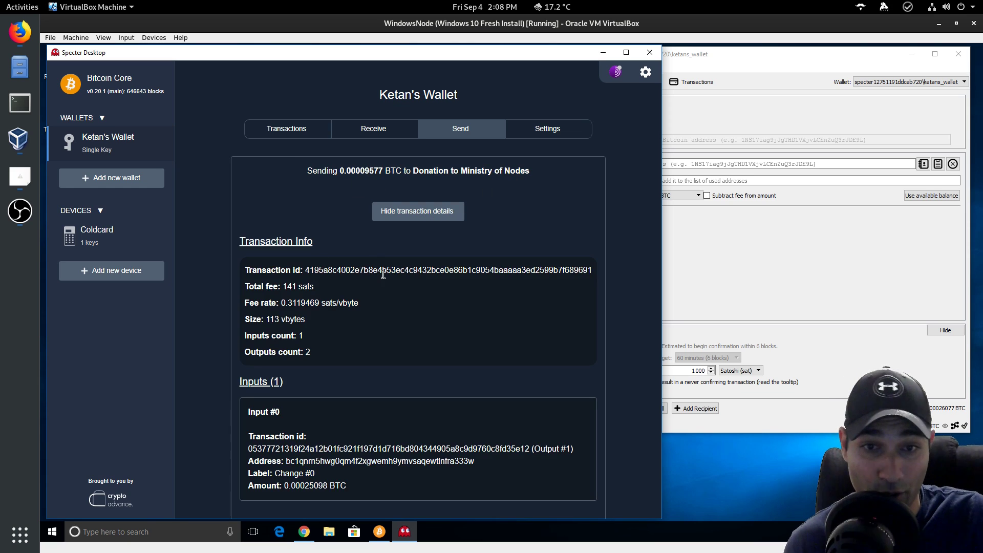
scroll(400, 293, "down", 1)
scroll(400, 292, "down", 5)
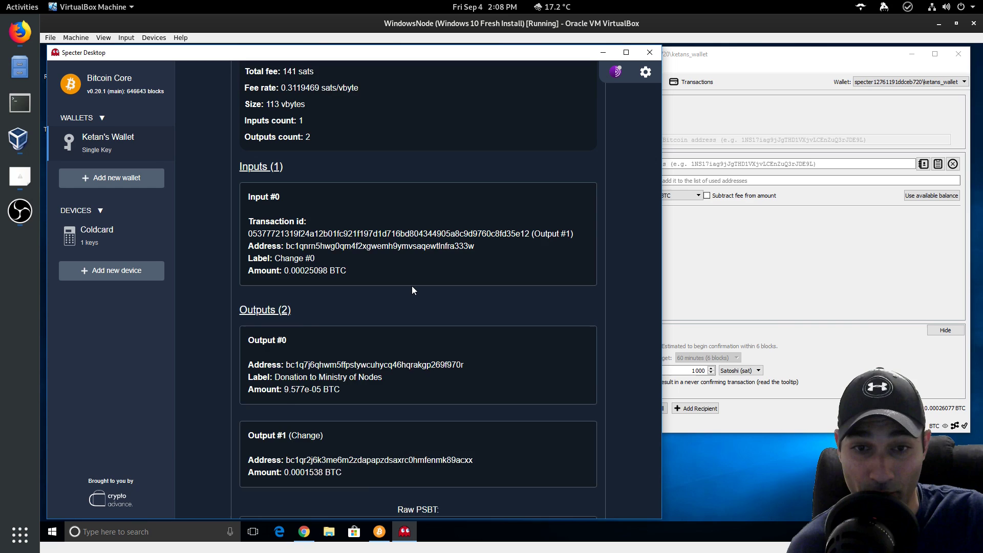
scroll(412, 289, "down", 1)
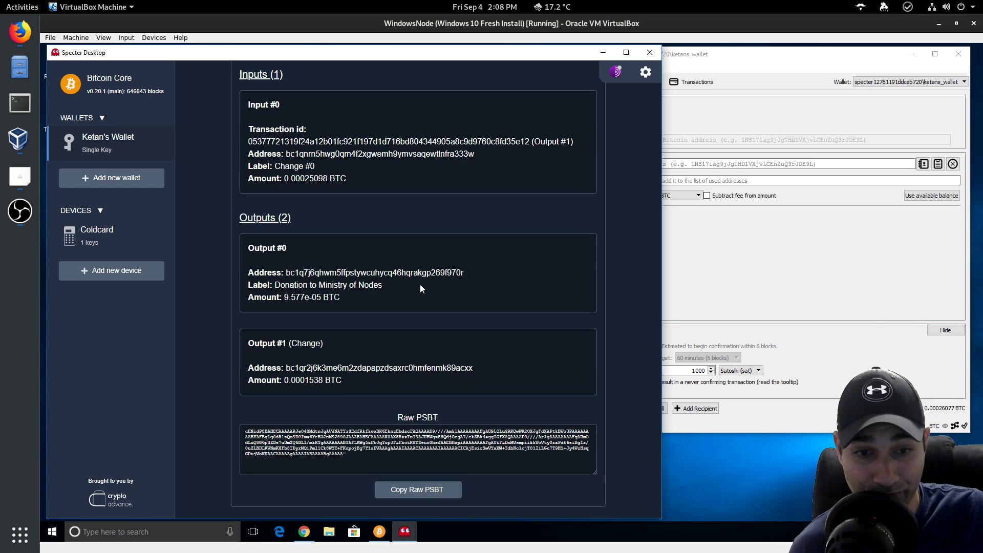
scroll(420, 284, "down", 4)
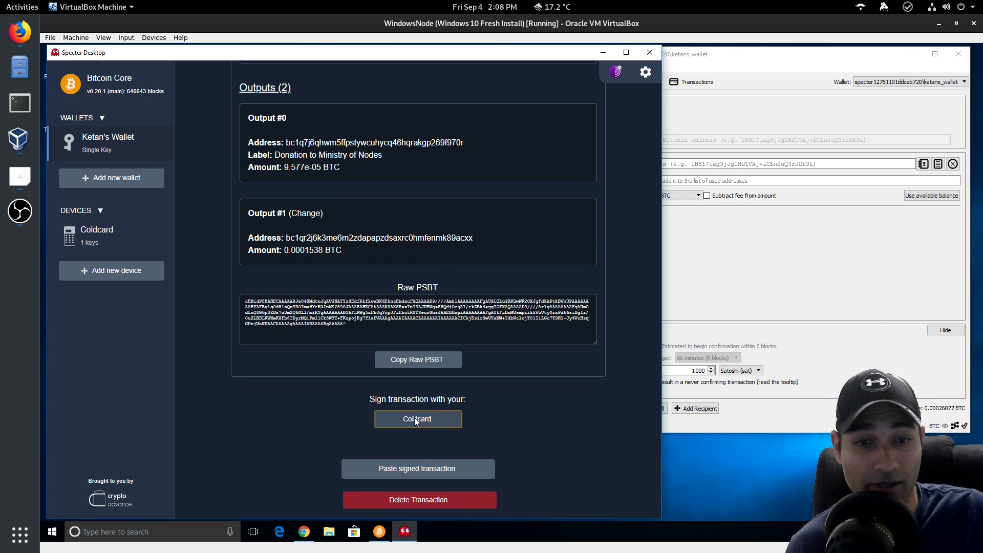
Step: Start signing the donation transaction over USB (HWI) with the connected Coldcard
left_click(415, 419)
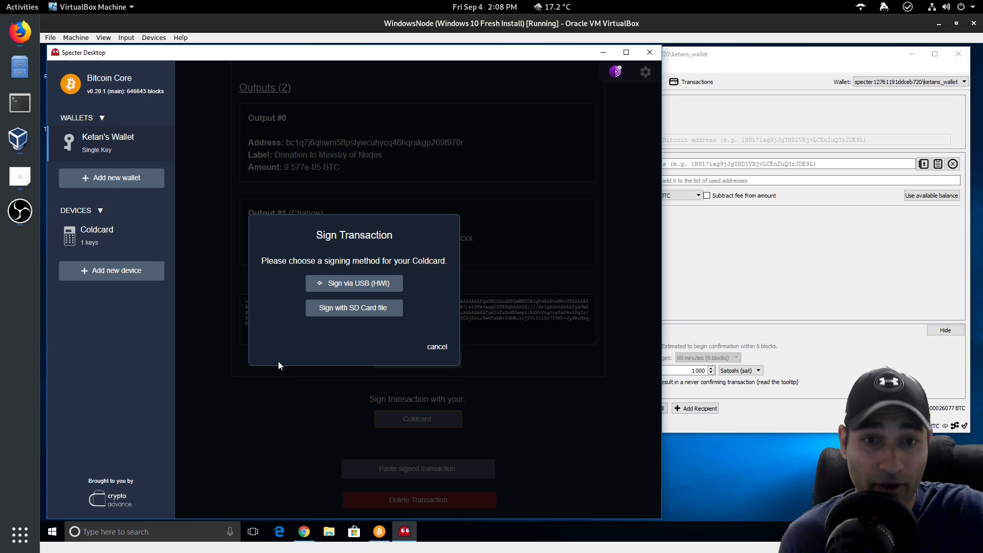
left_click(343, 286)
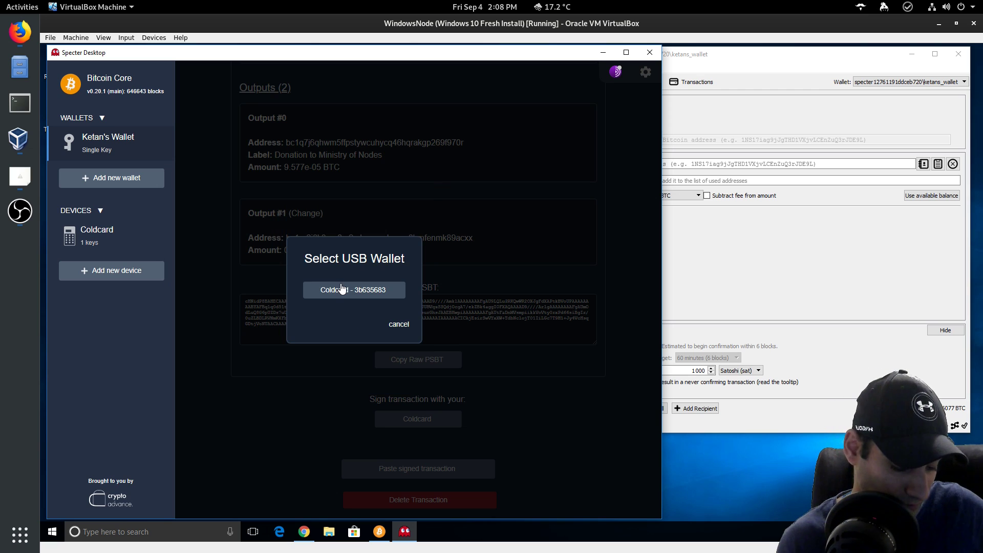
left_click(367, 294)
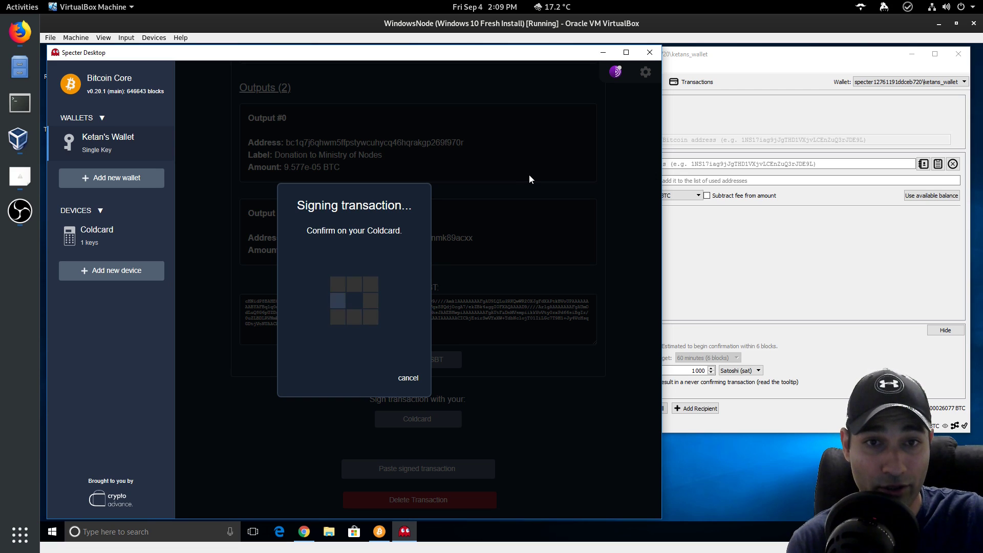
Step: Examine the donation transaction's ID, fee, input, output addresses and amounts while the Coldcard signs it
scroll(560, 283, "up", 1)
scroll(512, 242, "up", 10)
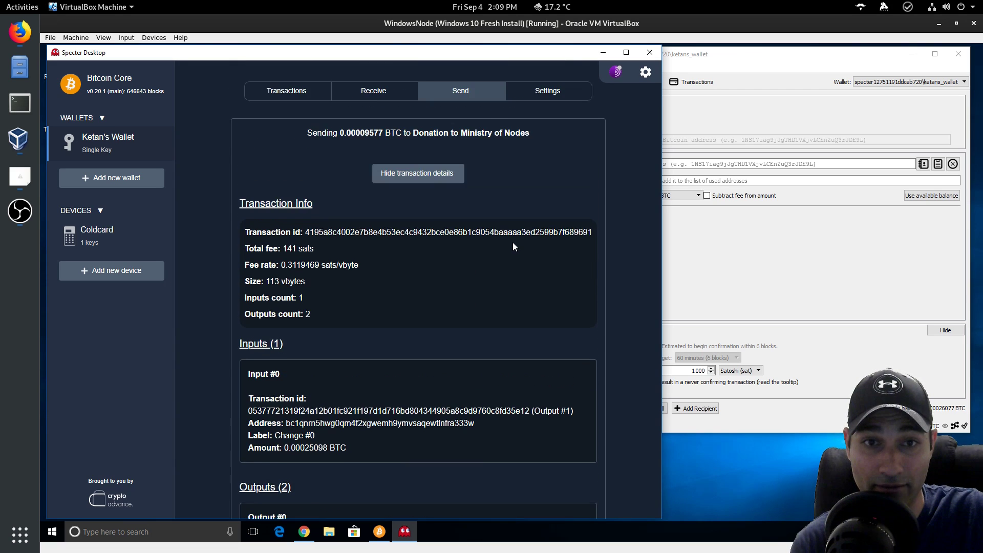
left_click(423, 212)
left_click(424, 211)
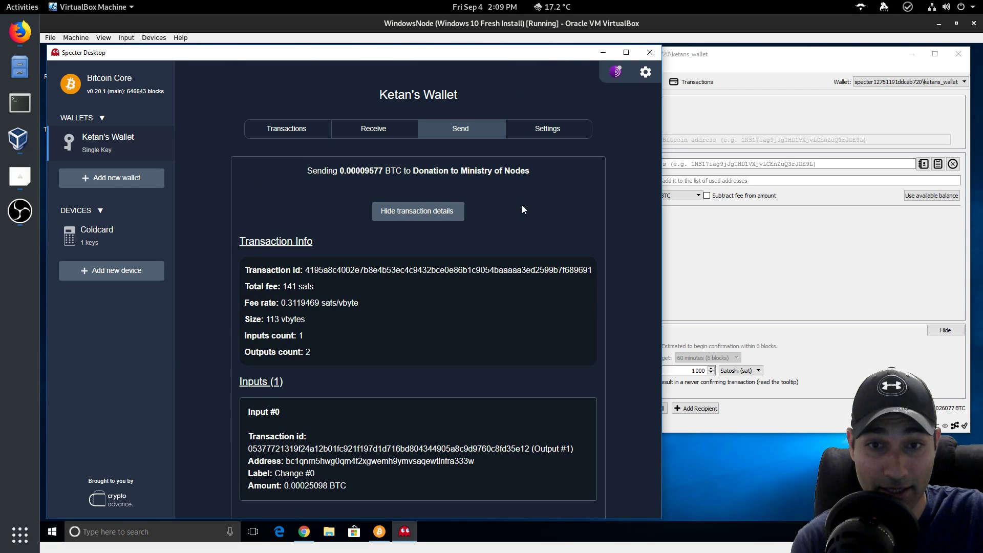
scroll(521, 205, "down", 2)
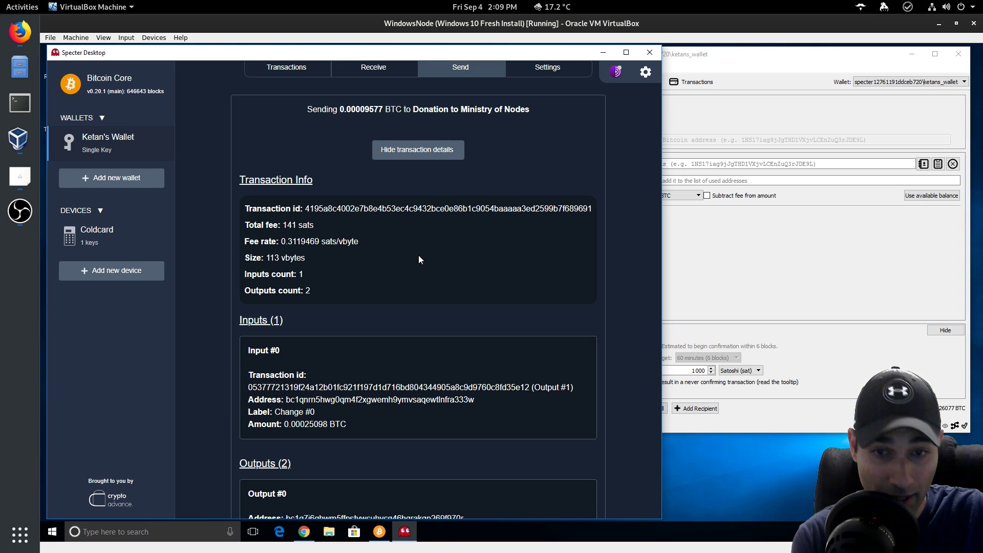
scroll(418, 258, "down", 1)
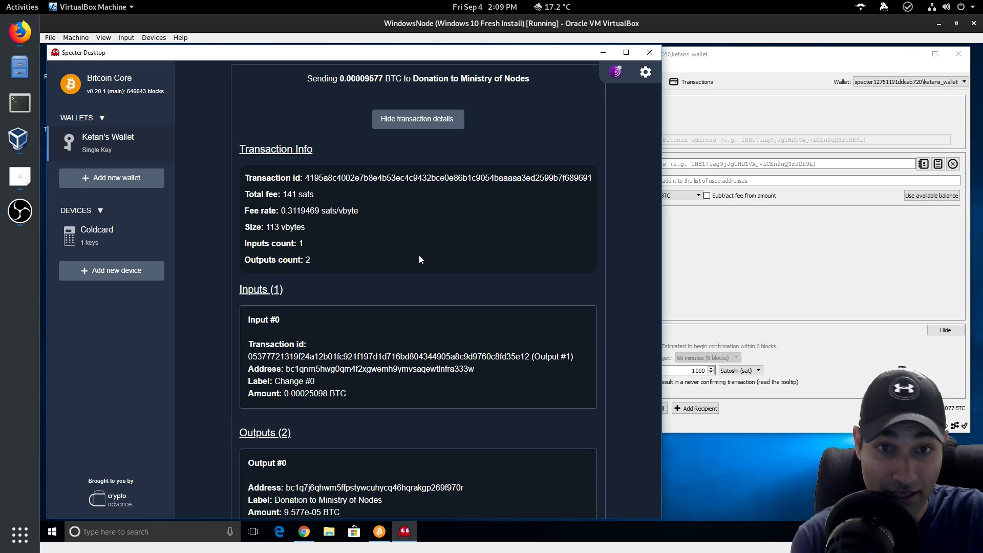
scroll(419, 259, "down", 8)
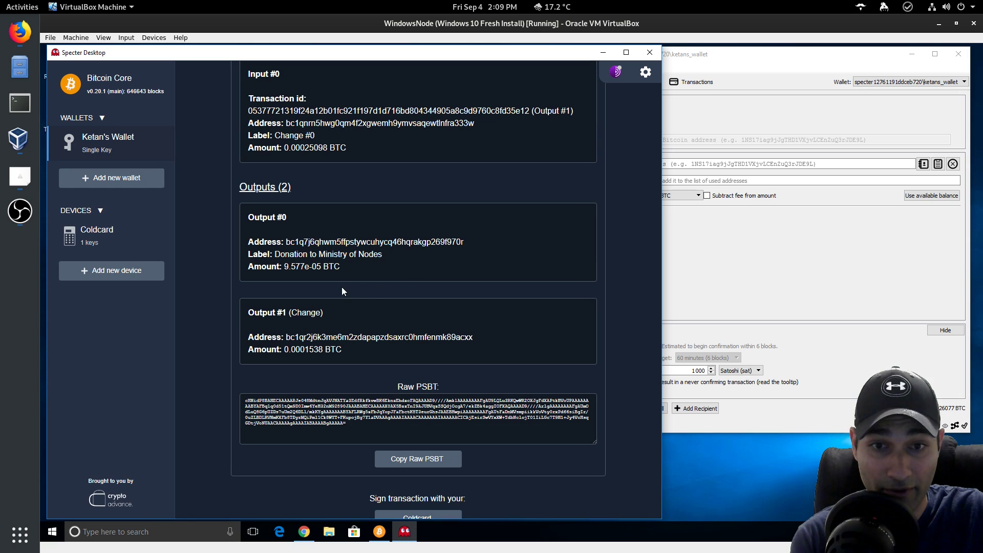
left_click_drag(282, 267, 306, 269)
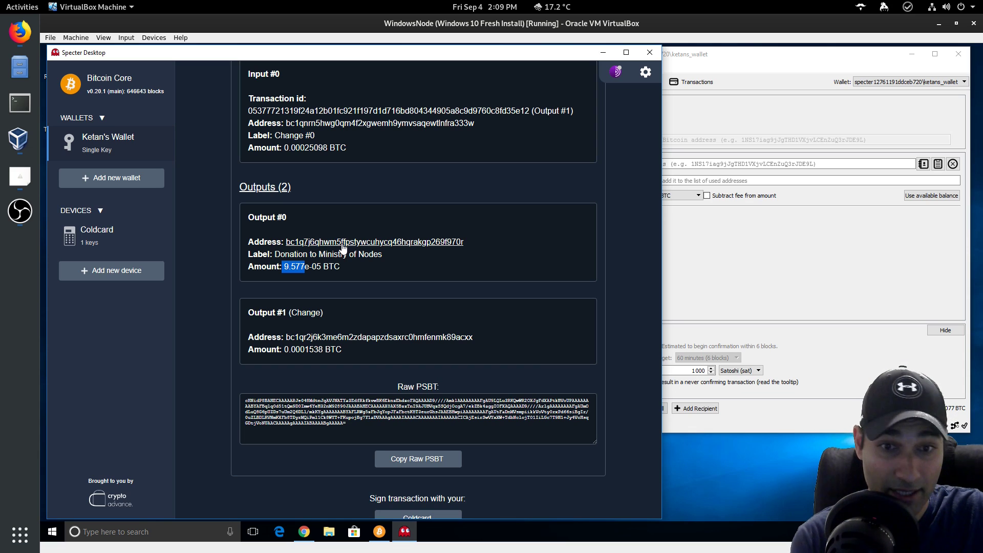
scroll(438, 260, "up", 5)
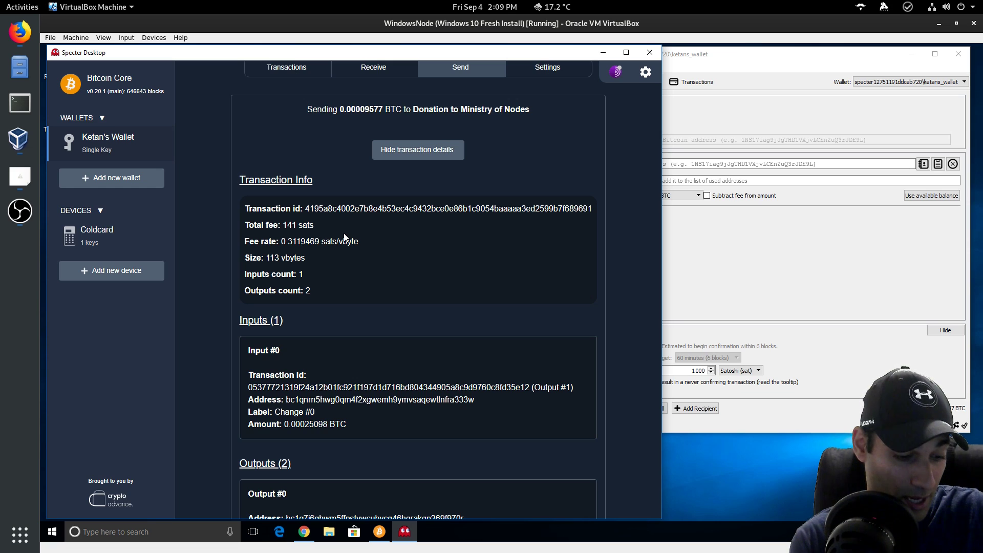
scroll(472, 271, "down", 4)
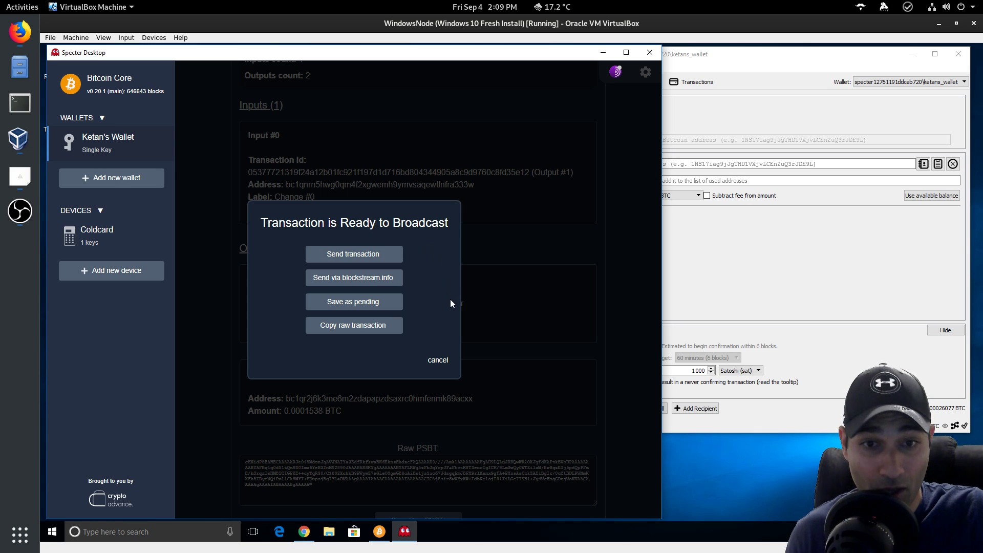
Step: Save the signed transaction as pending and check the funds available for a new transaction
left_click(385, 312)
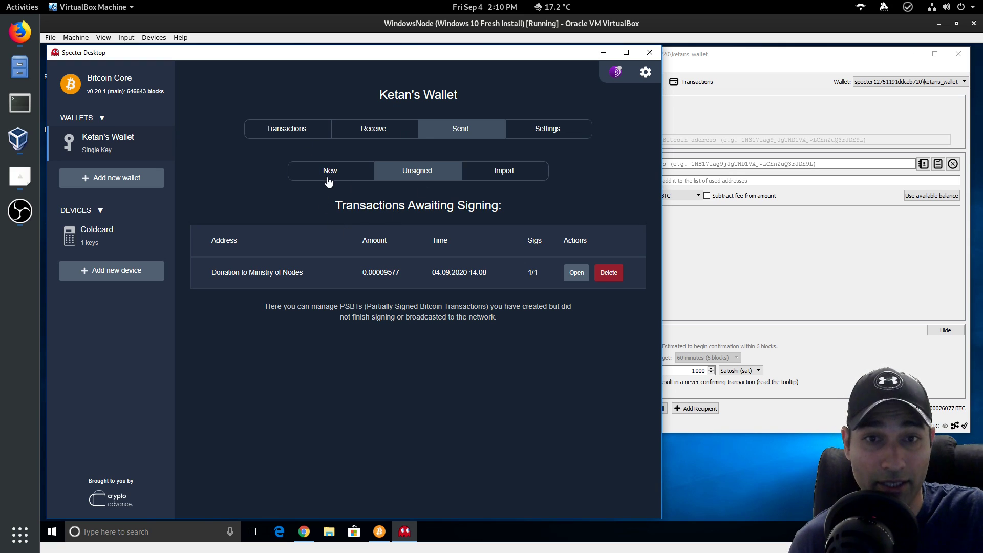
left_click(306, 171)
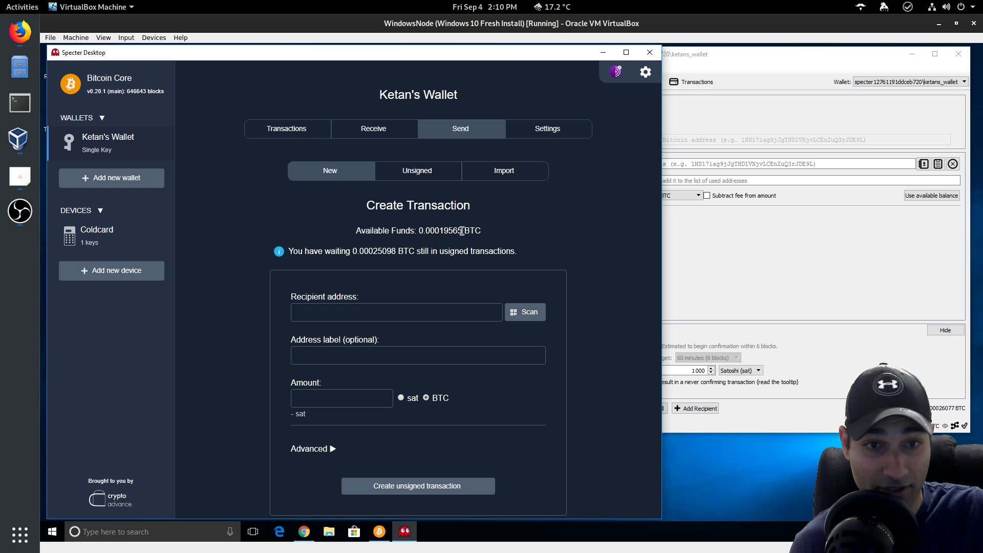
left_click_drag(481, 231, 439, 231)
left_click_drag(356, 252, 414, 251)
left_click(415, 251)
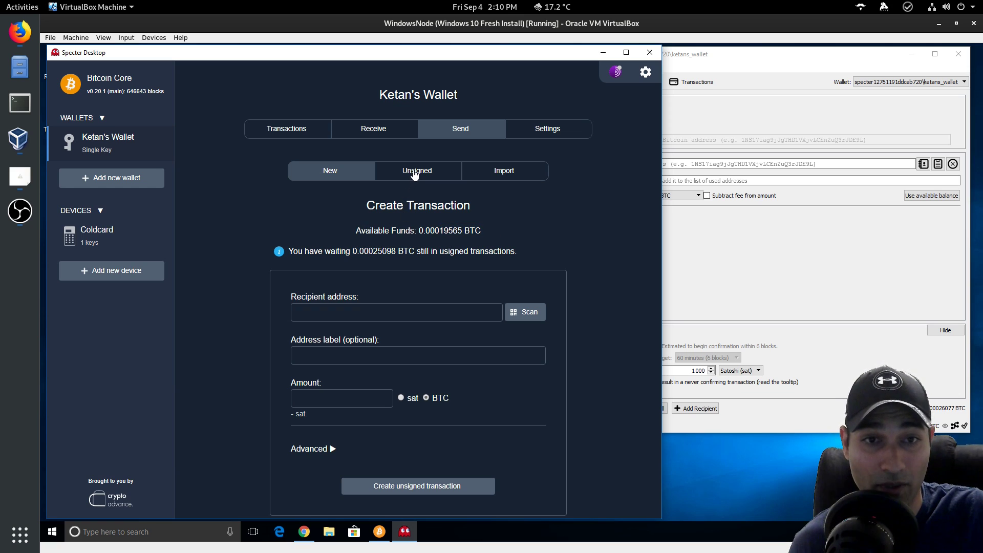
Step: Open the pending Donation to Ministry of Nodes transaction and delete it
left_click(415, 174)
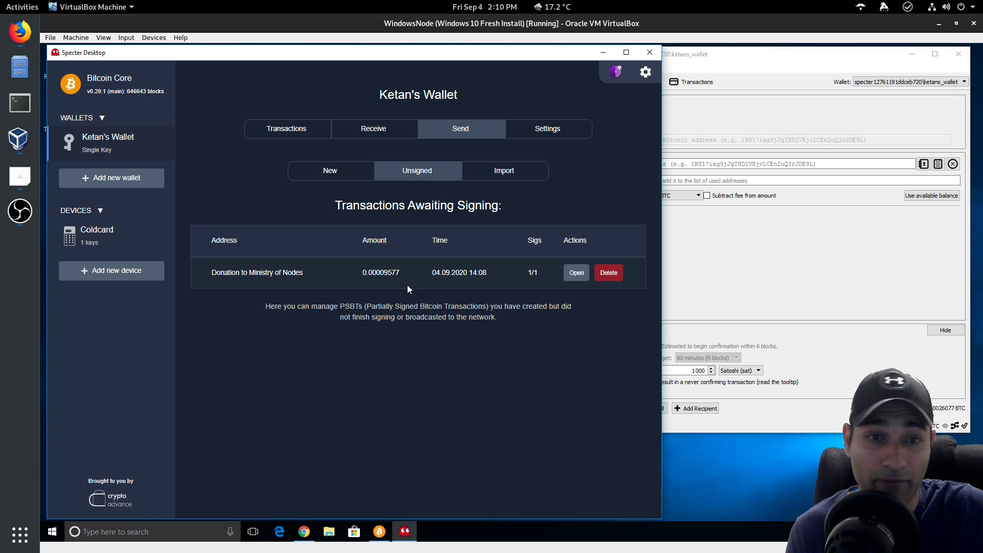
left_click(570, 274)
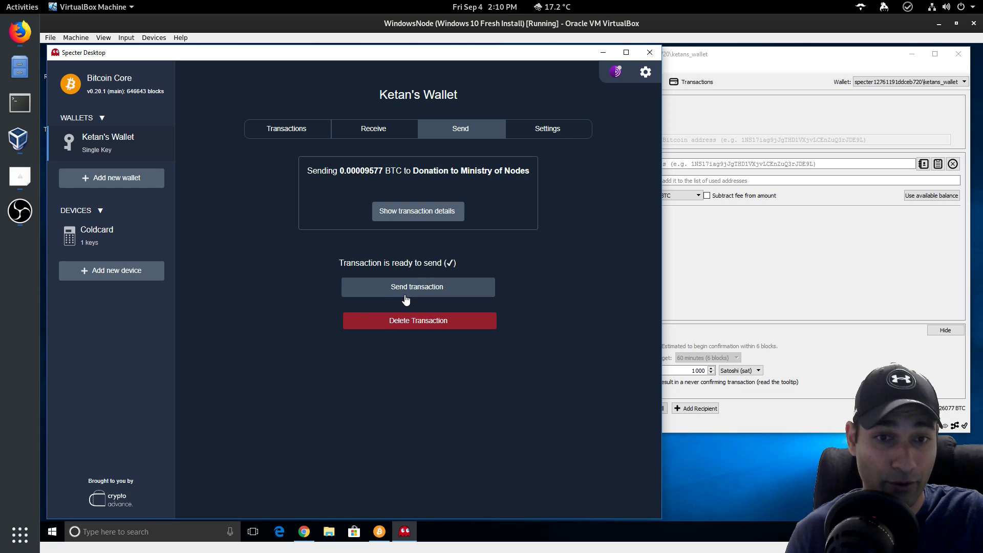
left_click(434, 285)
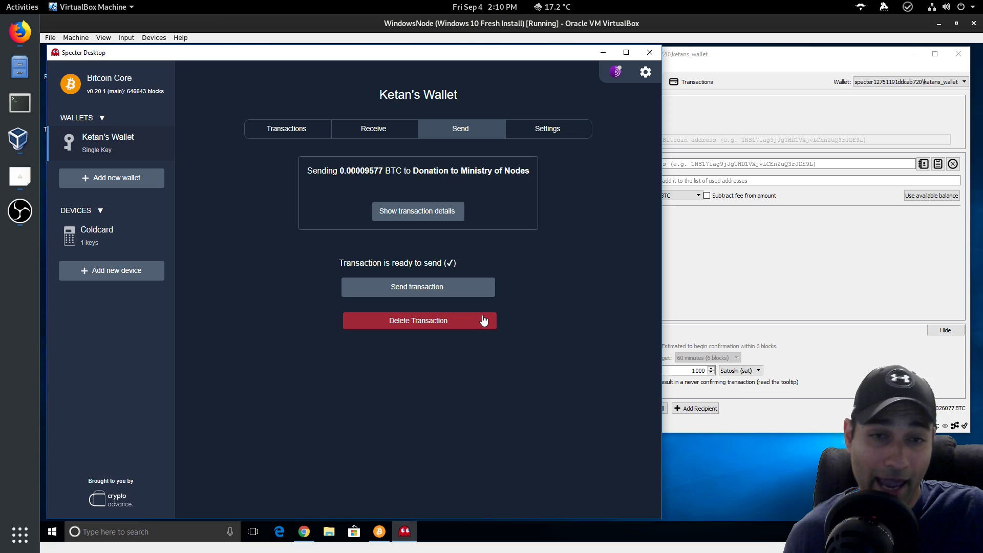
left_click(429, 327)
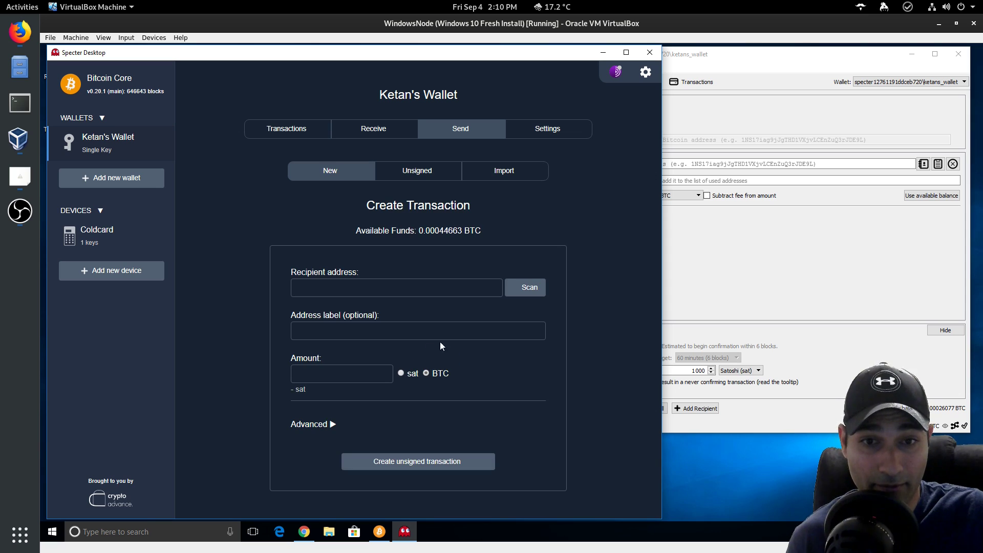
Step: Import the donation transaction into the wallet again from the PSBT on the clipboard
left_click(518, 171)
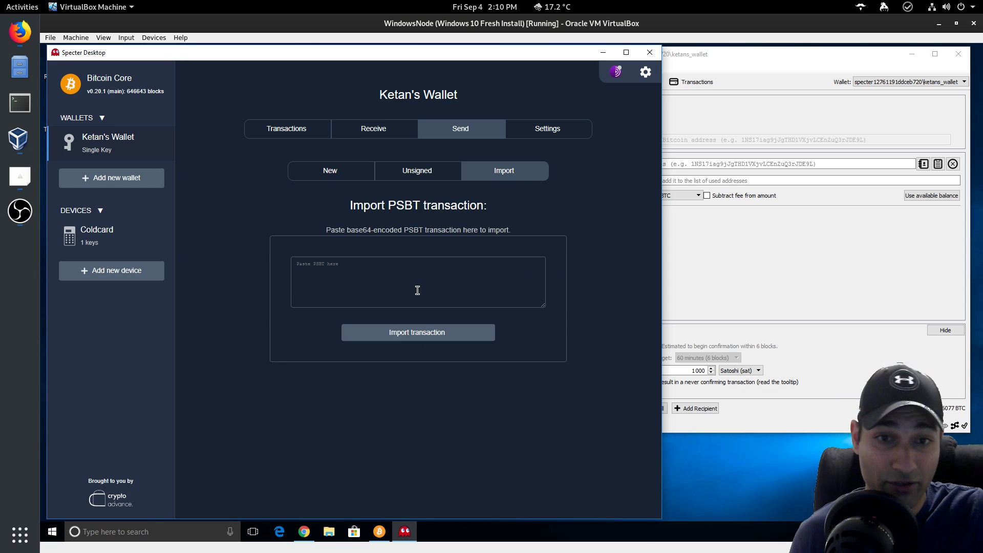
left_click(417, 290)
key("ctrl+v")
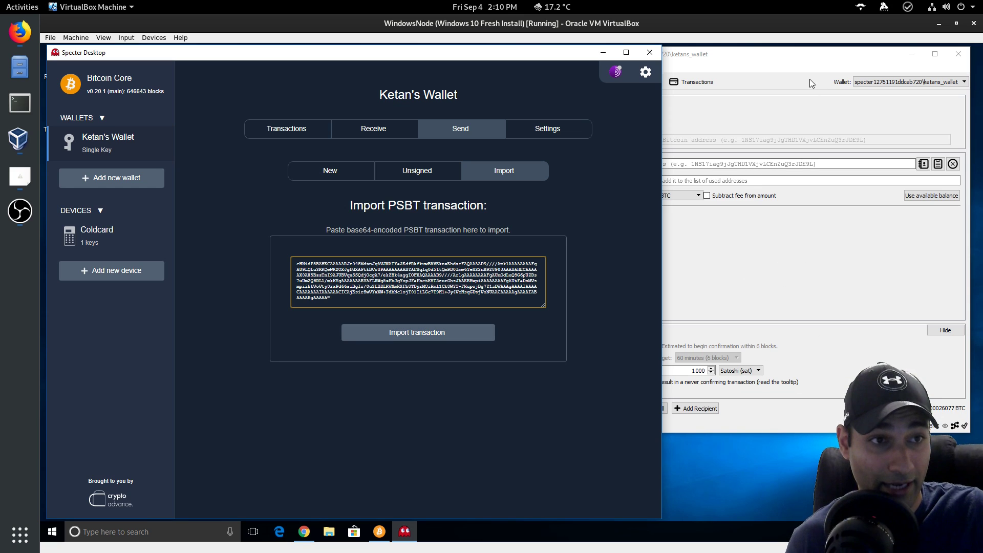
left_click(739, 90)
left_click(404, 421)
left_click(413, 336)
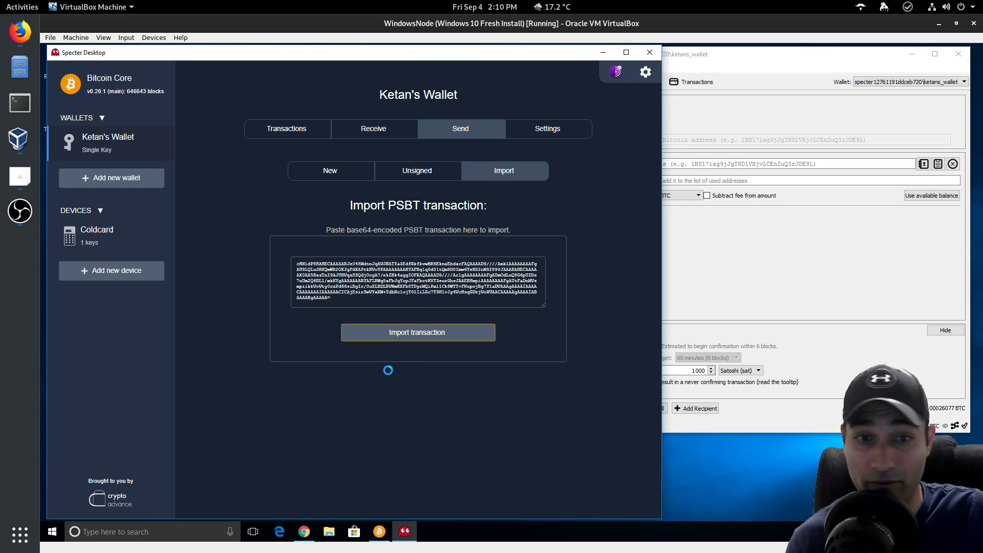
Step: Download the transaction for Coldcard SD card signing, saving it in Downloads as donationtoministryofnodes.psbt
left_click(420, 273)
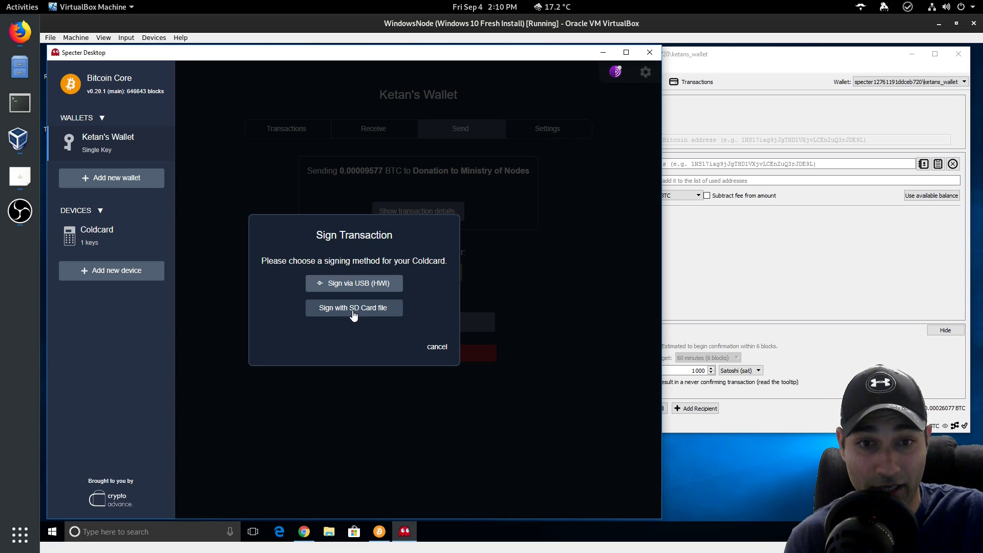
left_click(353, 313)
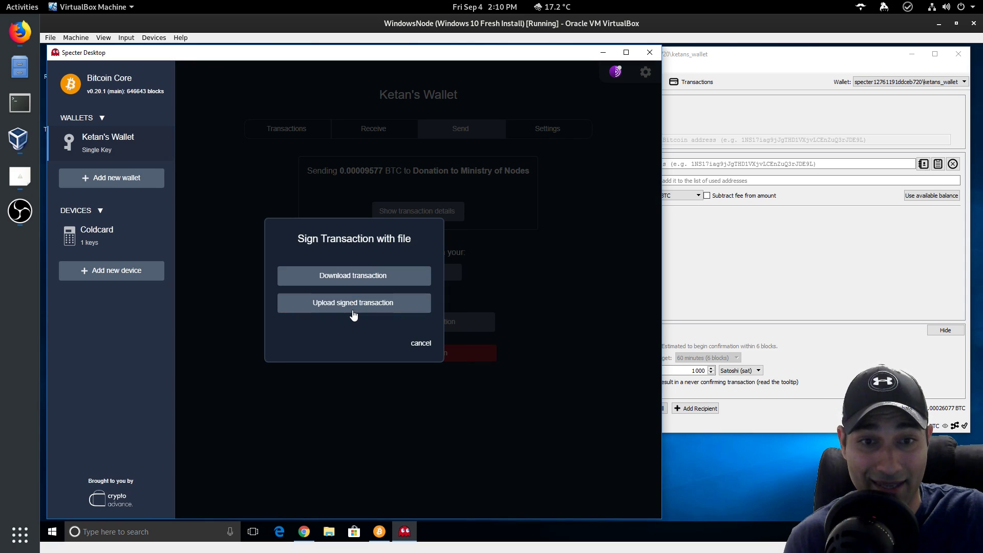
left_click(358, 274)
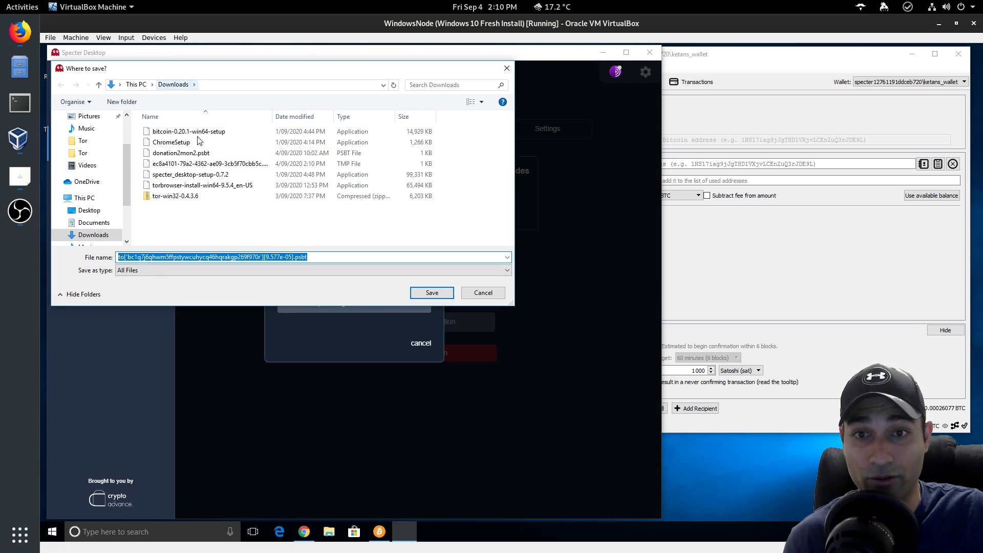
left_click(293, 258)
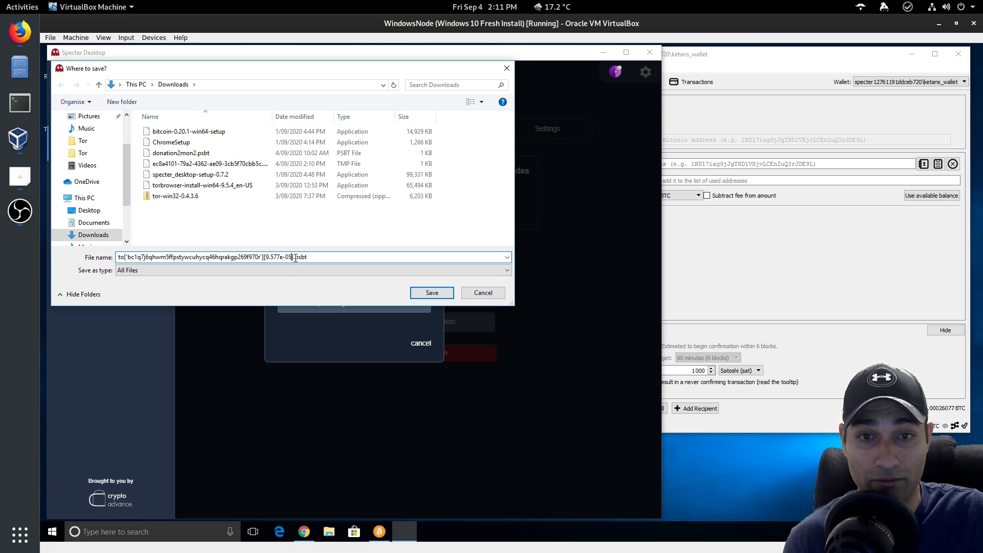
left_click_drag(293, 257, 63, 256)
key("BackSpace")
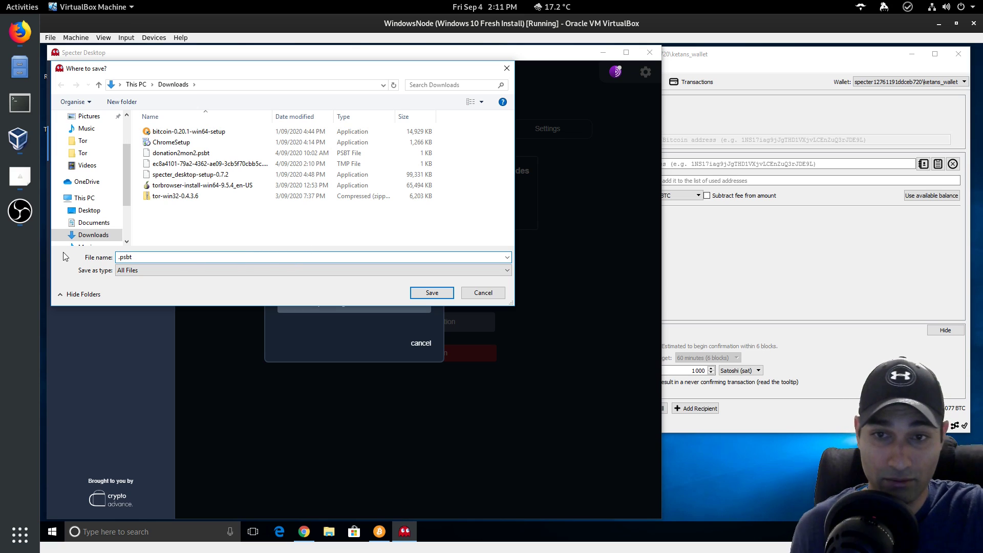
type("dona")
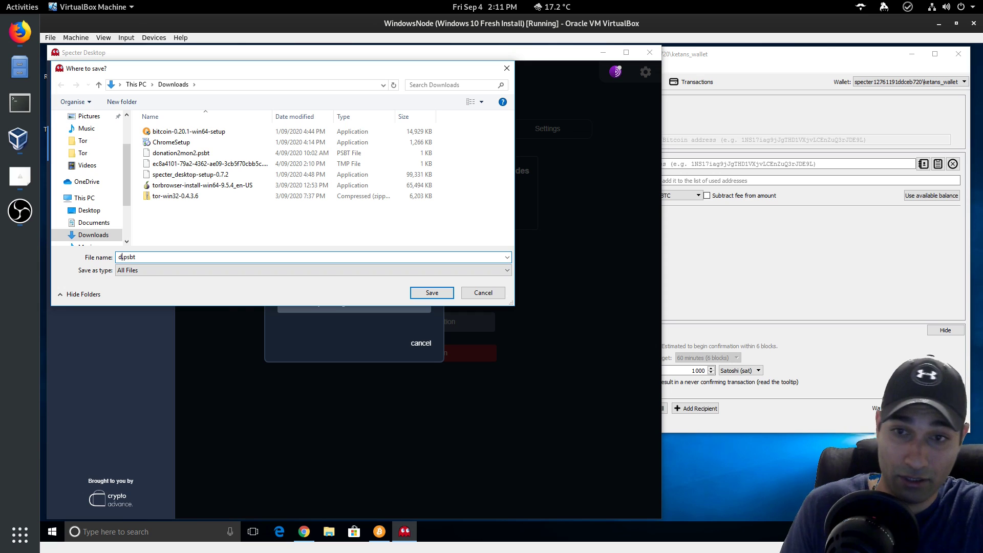
type("tion1oministryofnodes")
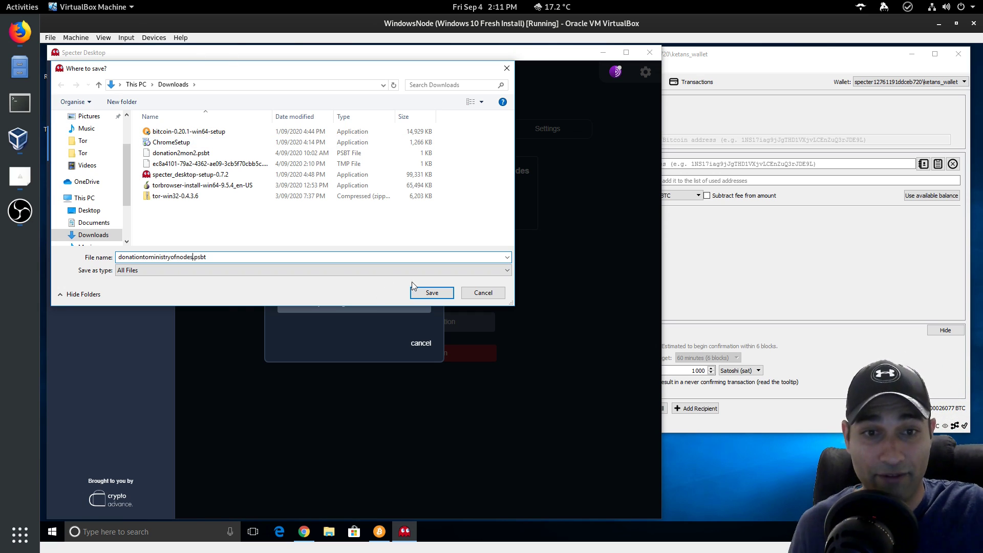
left_click(443, 293)
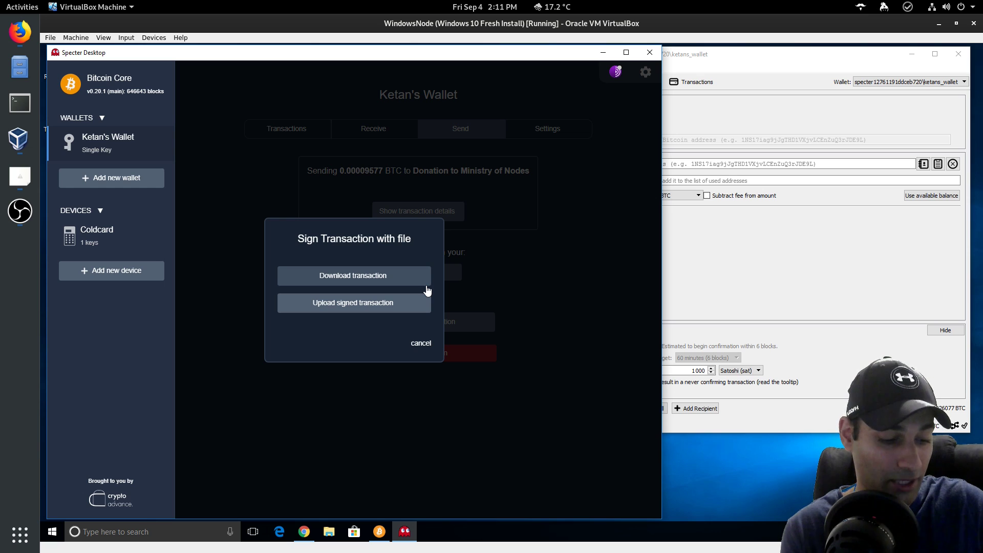
Step: In File Explorer, copy donationtoministryofnodes.psbt from Downloads to the STRONTIUM (E:) drive
left_click(330, 533)
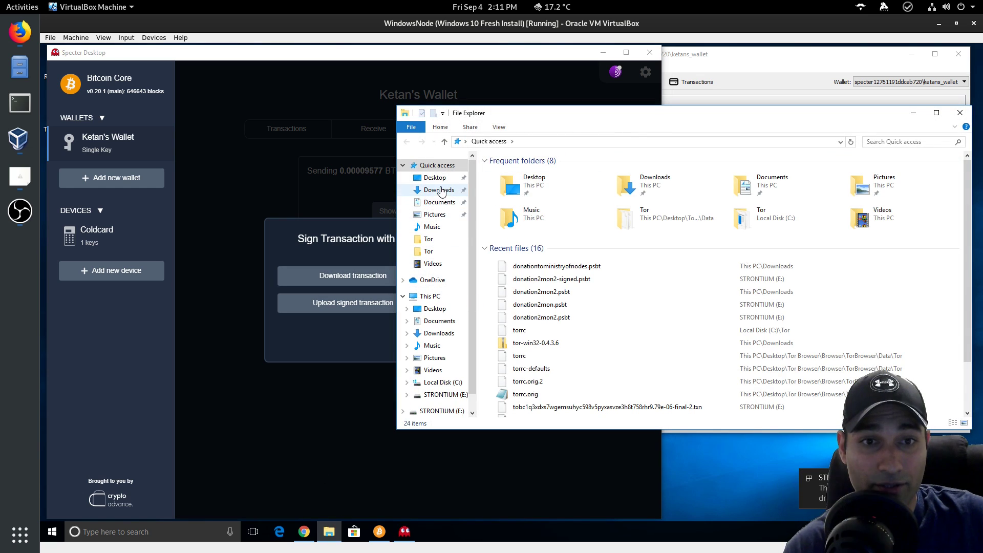
left_click(439, 190)
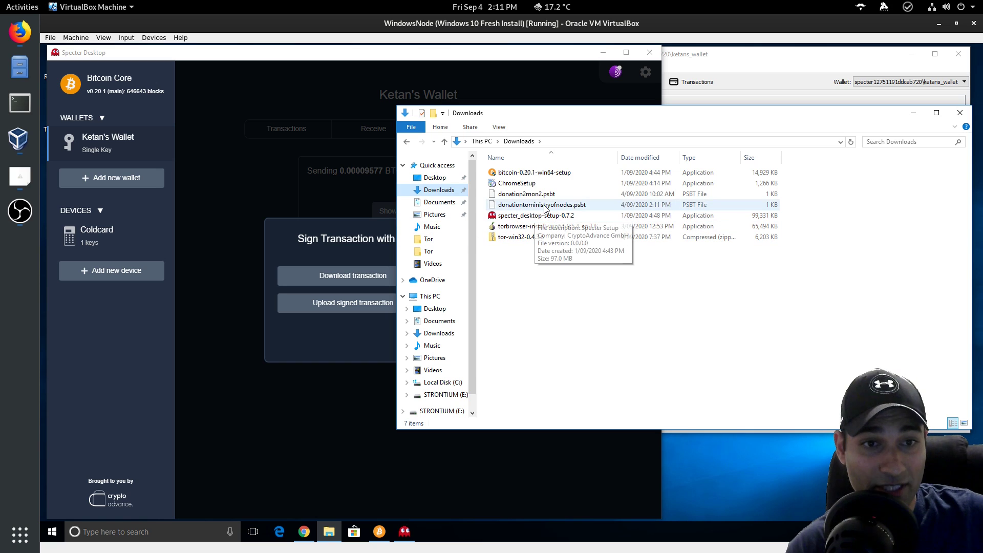
left_click(545, 206)
right_click(544, 205)
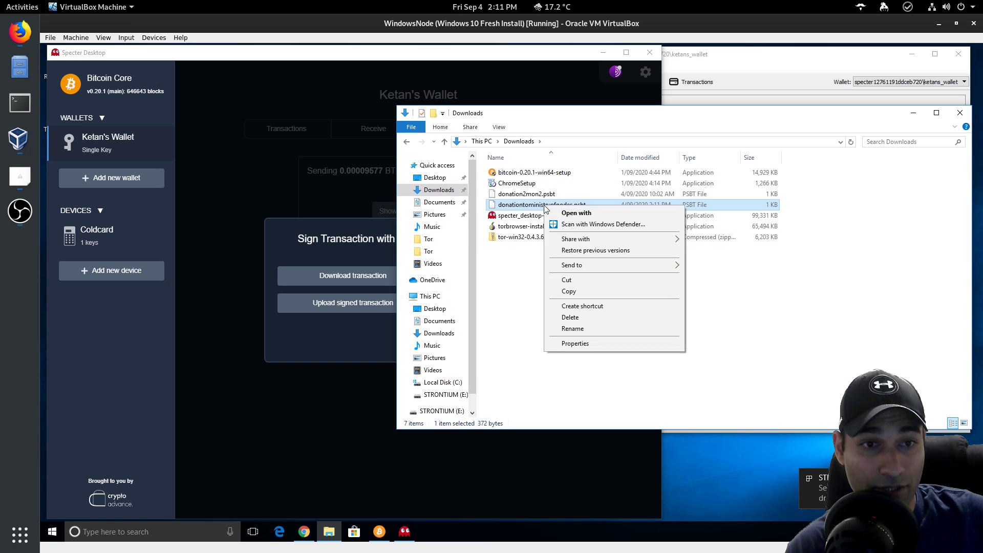
left_click(577, 297)
scroll(441, 307, "down", 1)
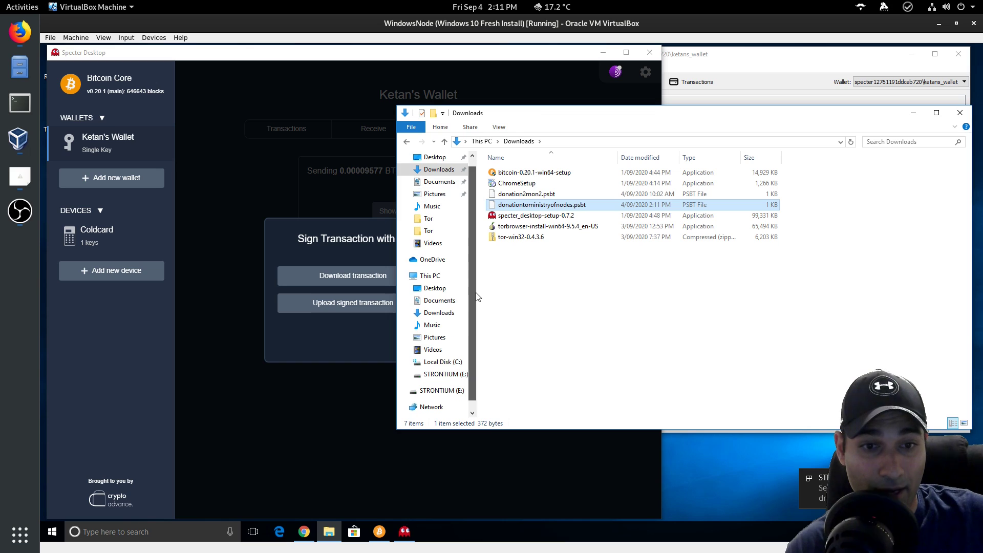
left_click(454, 375)
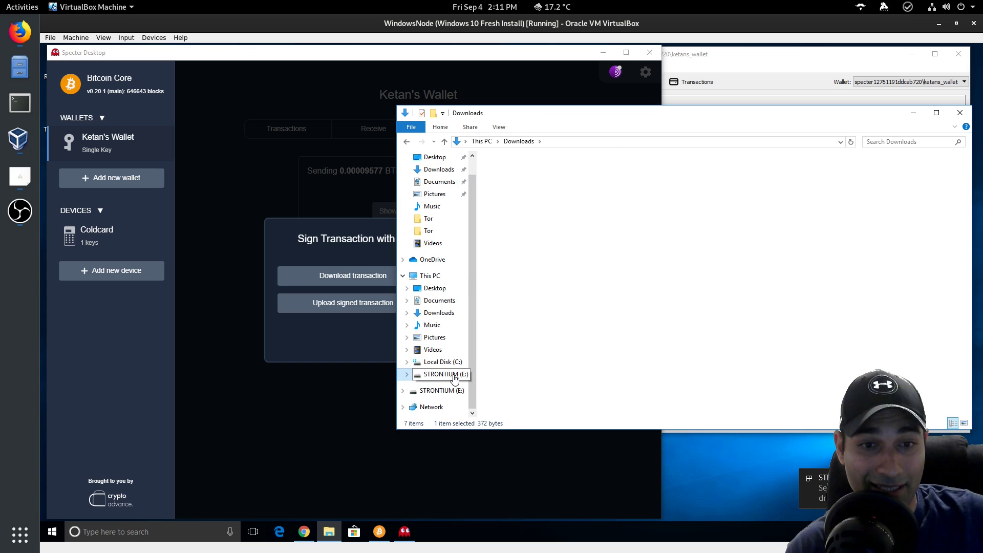
right_click(857, 239)
left_click(881, 310)
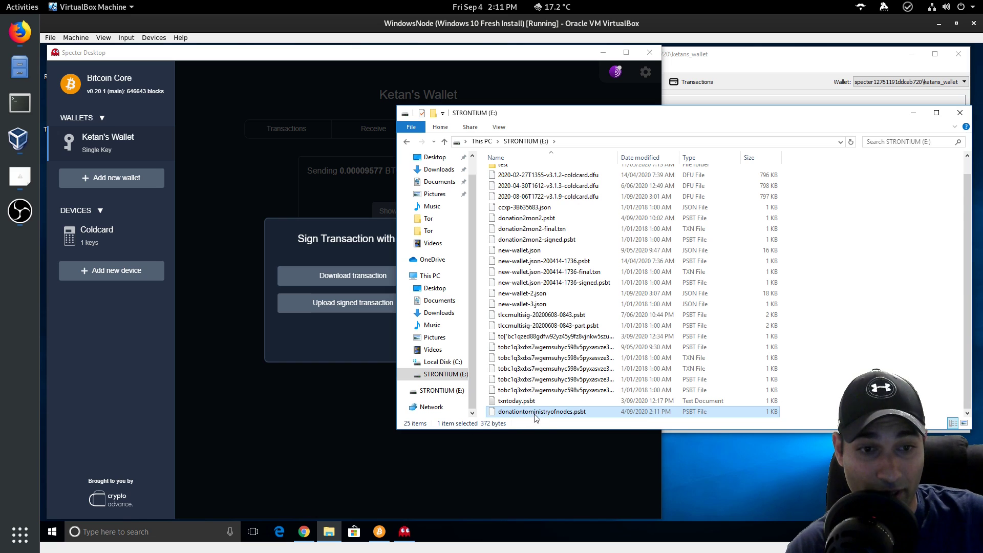
Step: Close the File Explorer window and cancel the file signing dialog in Specter Desktop
left_click(893, 336)
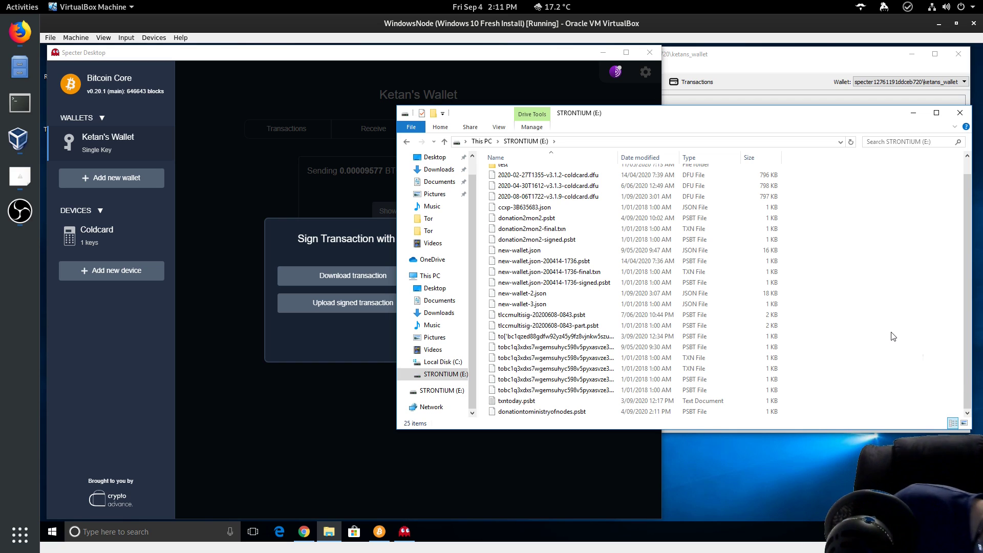
key("alt+F4")
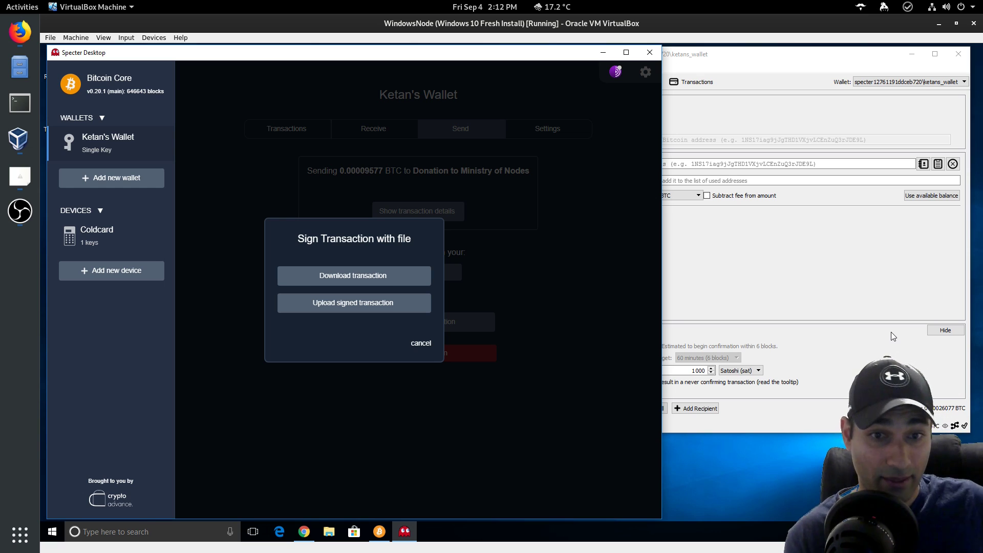
left_click(421, 343)
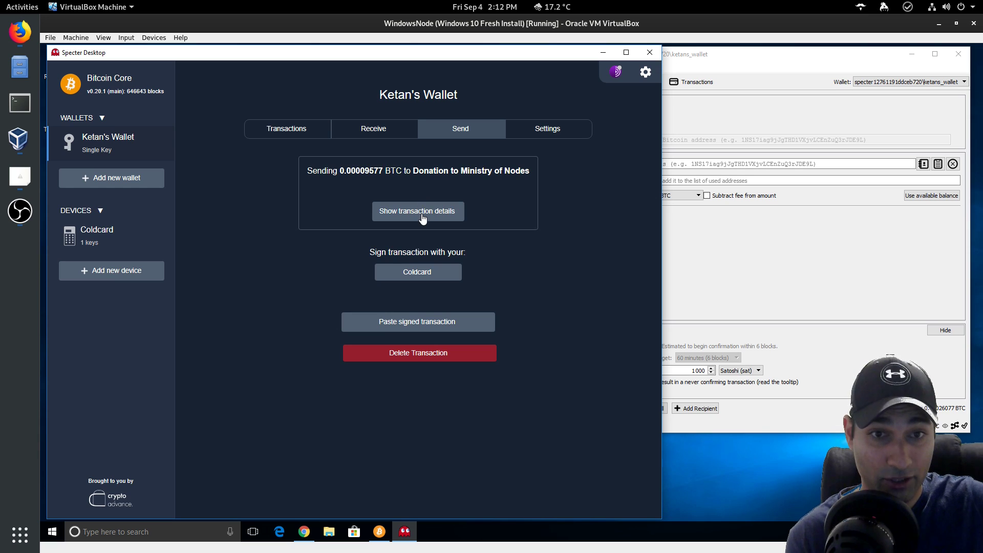
Step: Review the donation transaction's details, including its fee, input and outputs, and collapse them again
left_click(422, 218)
scroll(432, 220, "down", 1)
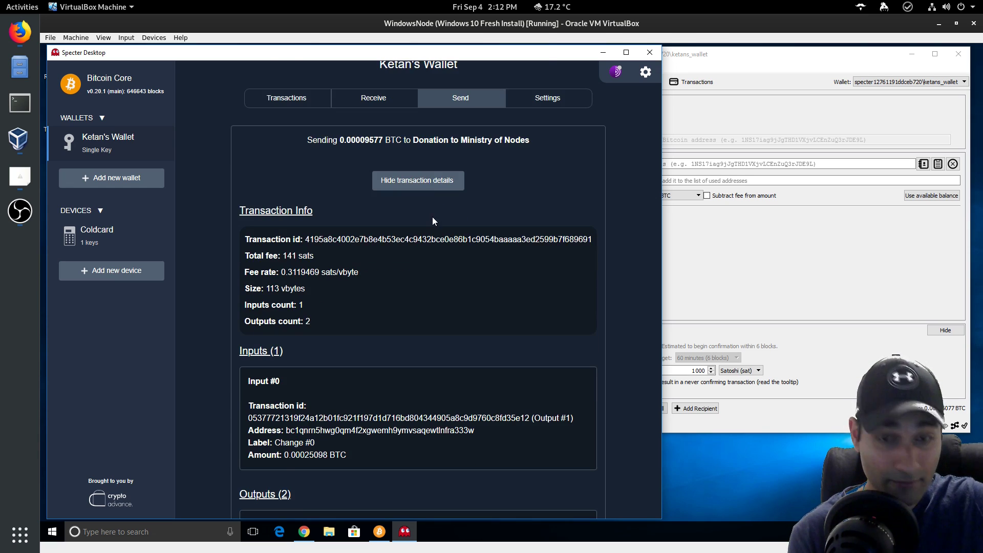
scroll(405, 260, "down", 3)
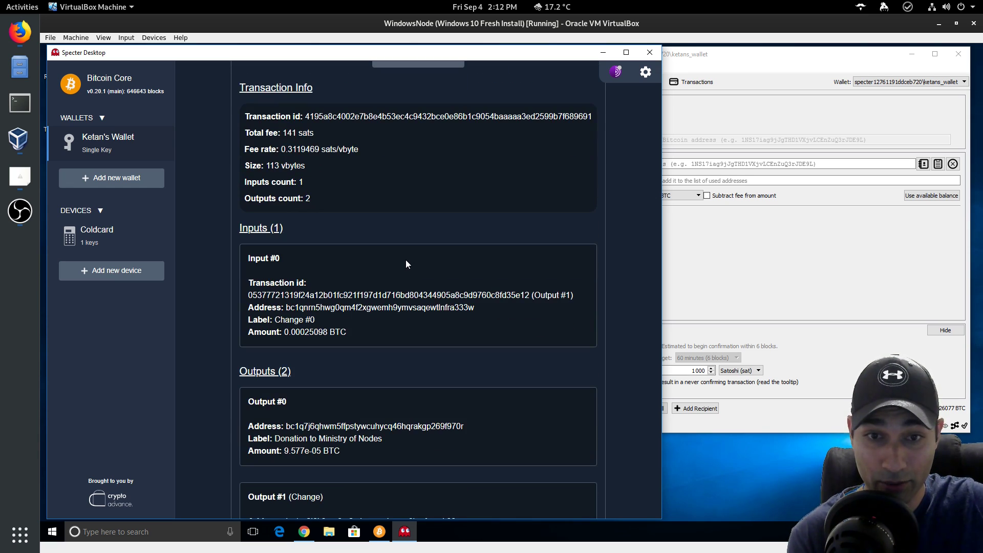
scroll(417, 255, "down", 2)
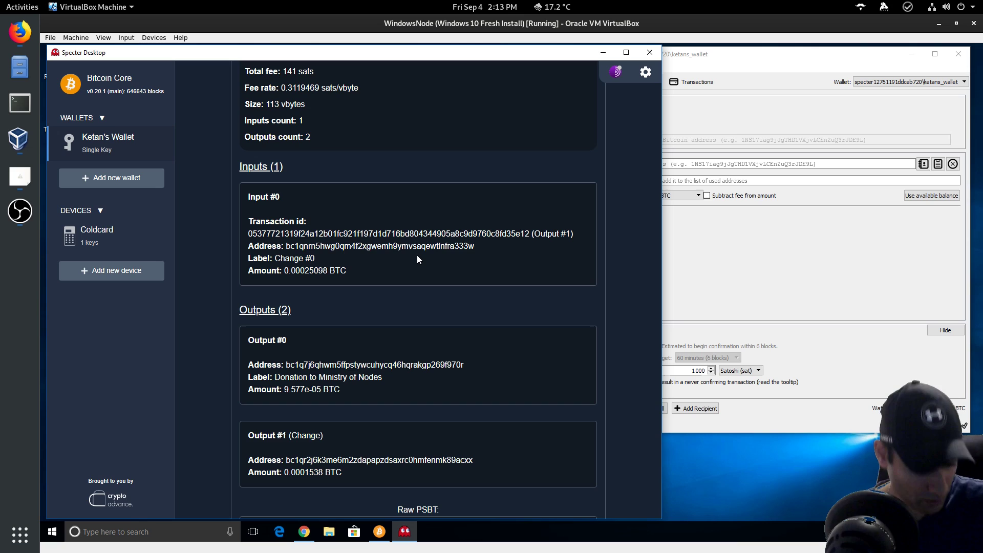
left_click(417, 255)
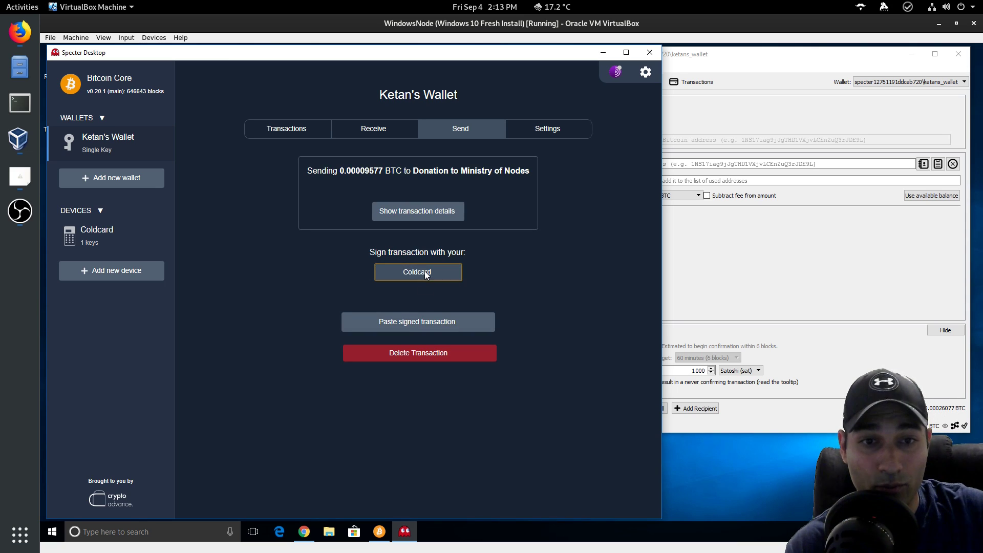
Step: Begin uploading a signed transaction for the Coldcard and attach the GEMBIRD USB device to the virtual machine
left_click(424, 273)
left_click(347, 310)
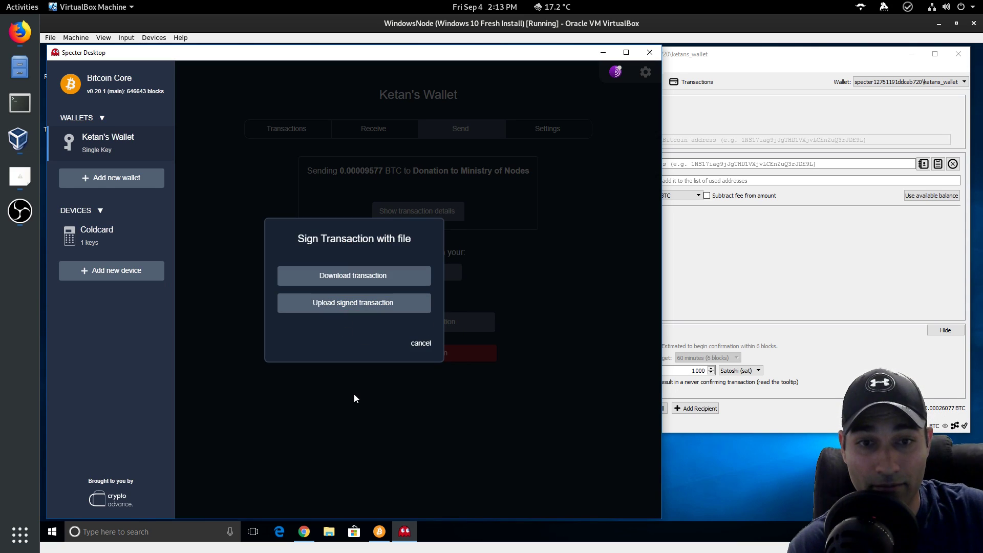
left_click(338, 306)
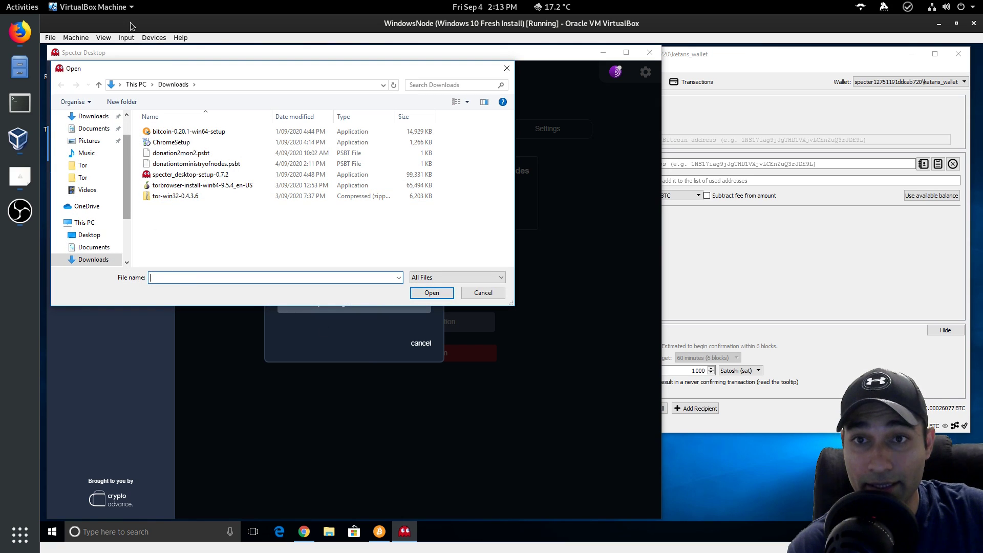
left_click(130, 38)
mouse_move(160, 77)
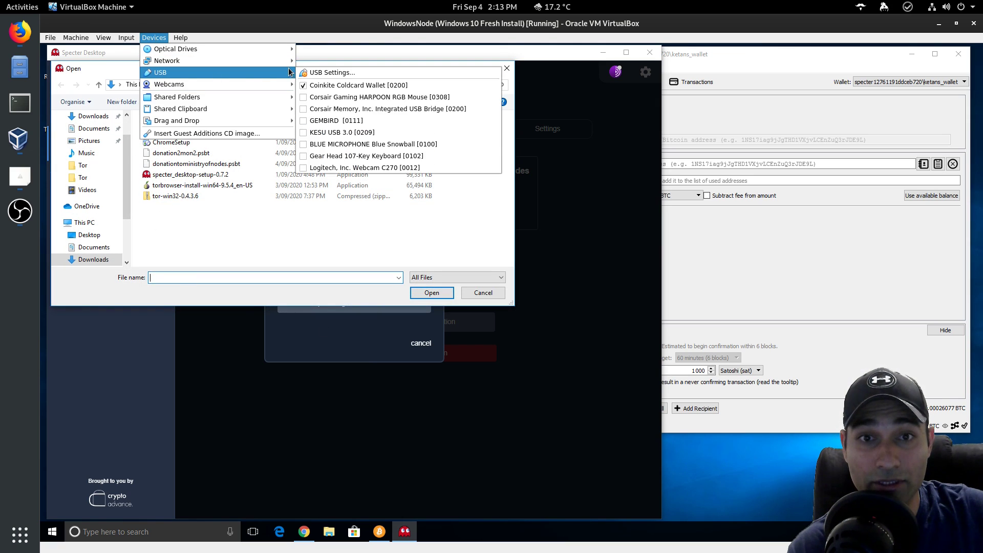
left_click(307, 122)
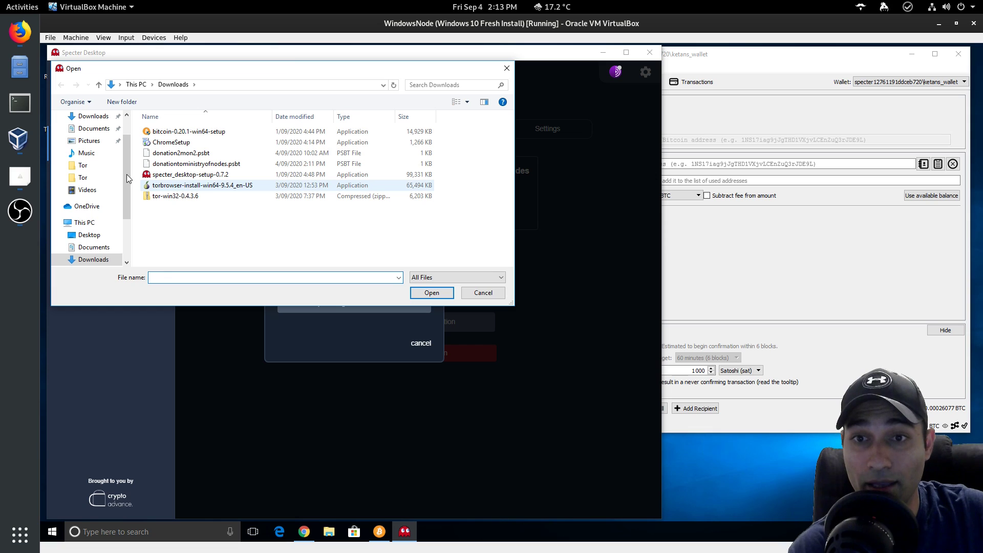
Step: Load donationtoministryofnodes-signed.psbt from the STRONTIUM (E:) drive as the signed transaction
left_click_drag(128, 173, 130, 220)
left_click(92, 236)
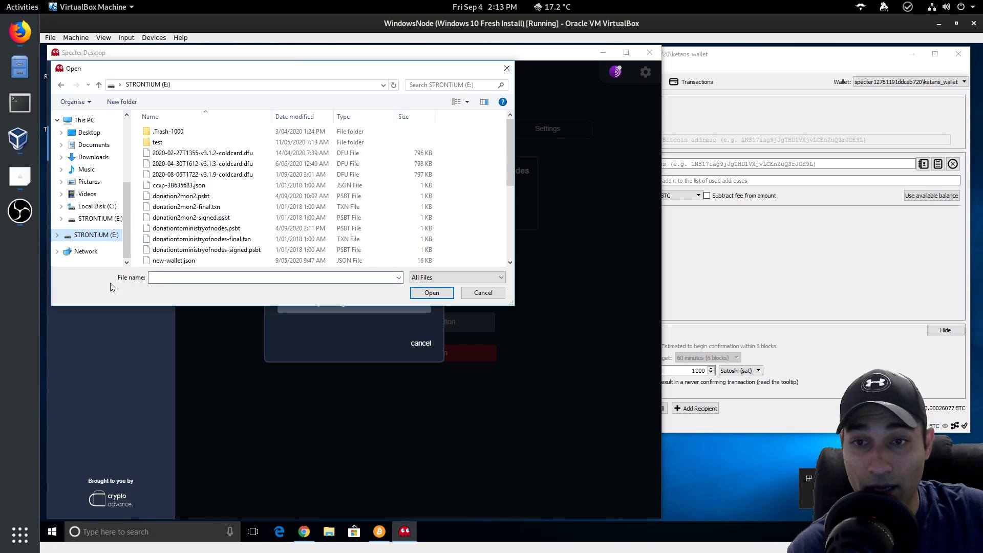
left_click_drag(510, 137, 509, 158)
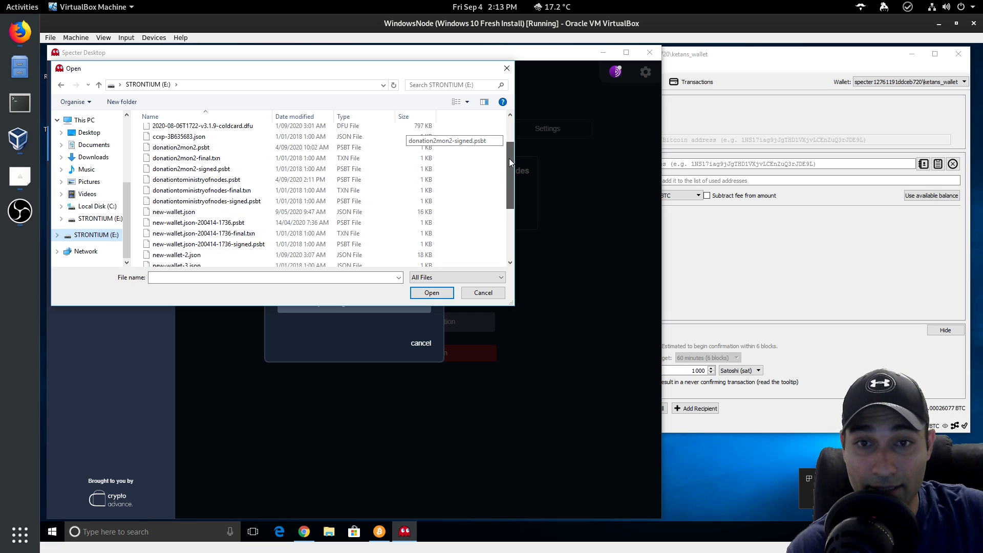
left_click(220, 200)
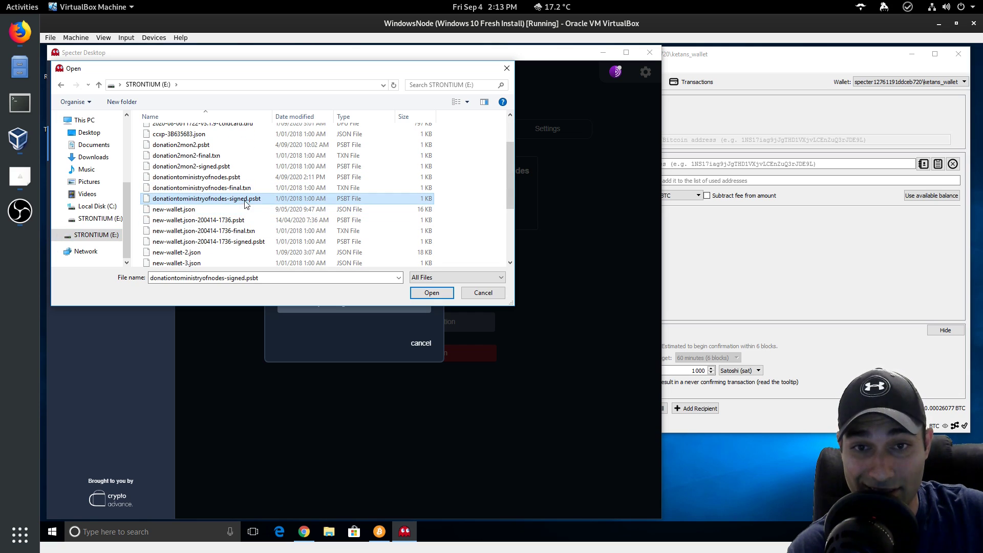
left_click(430, 295)
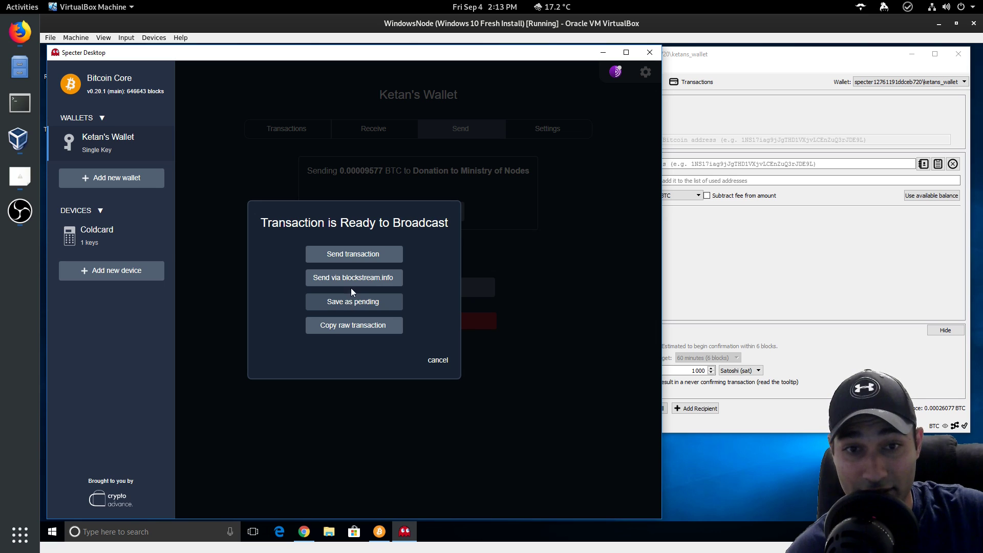
Step: Save the signed donation as pending, view the new transaction form, and return to the unsigned transactions list
left_click(391, 307)
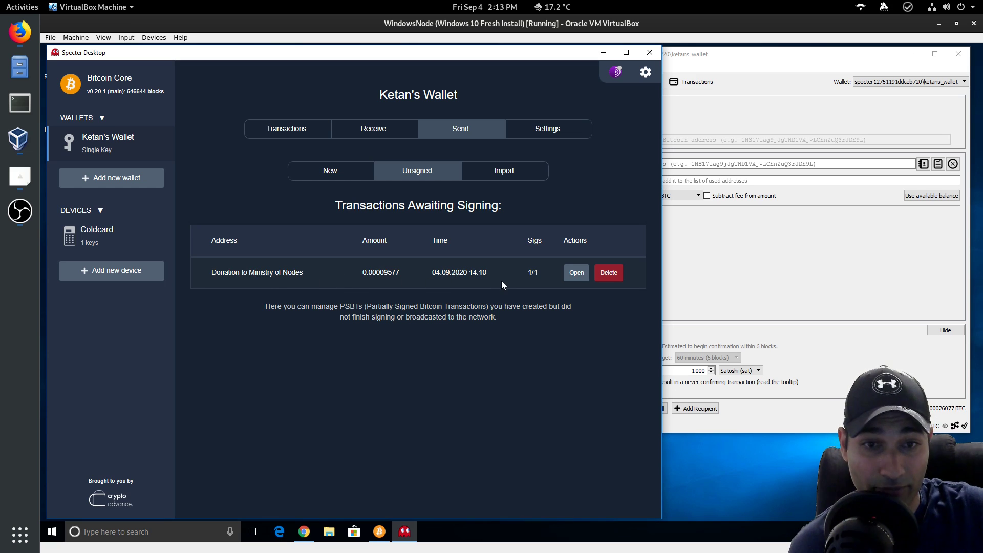
left_click(330, 171)
left_click(401, 180)
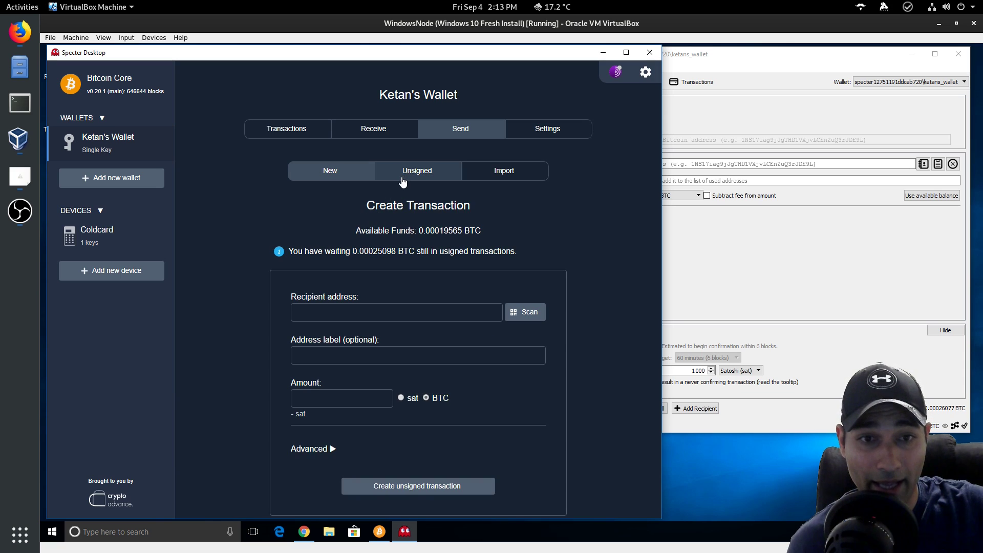
Step: Reopen the pending Donation to Ministry of Nodes transaction and broadcast it with Send transaction
left_click(566, 271)
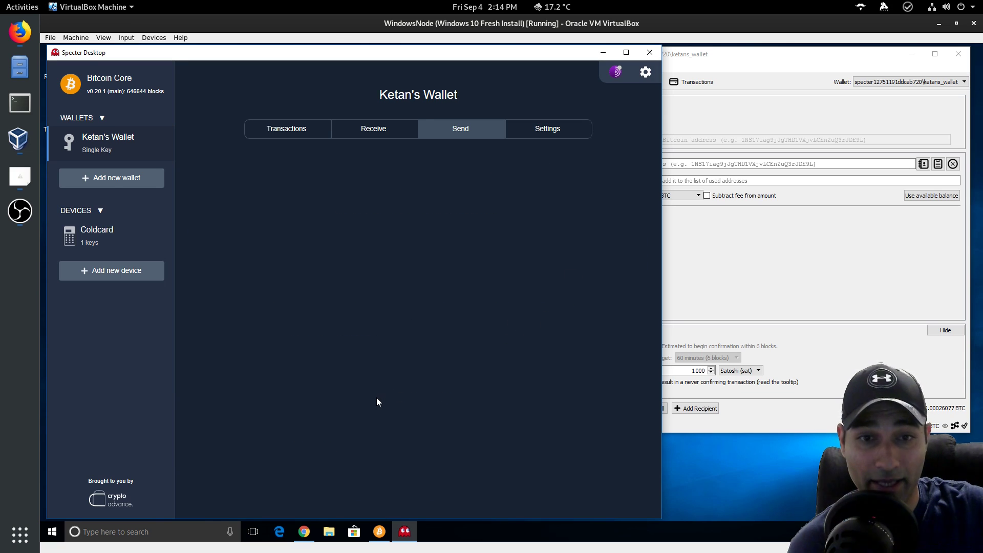
left_click(407, 296)
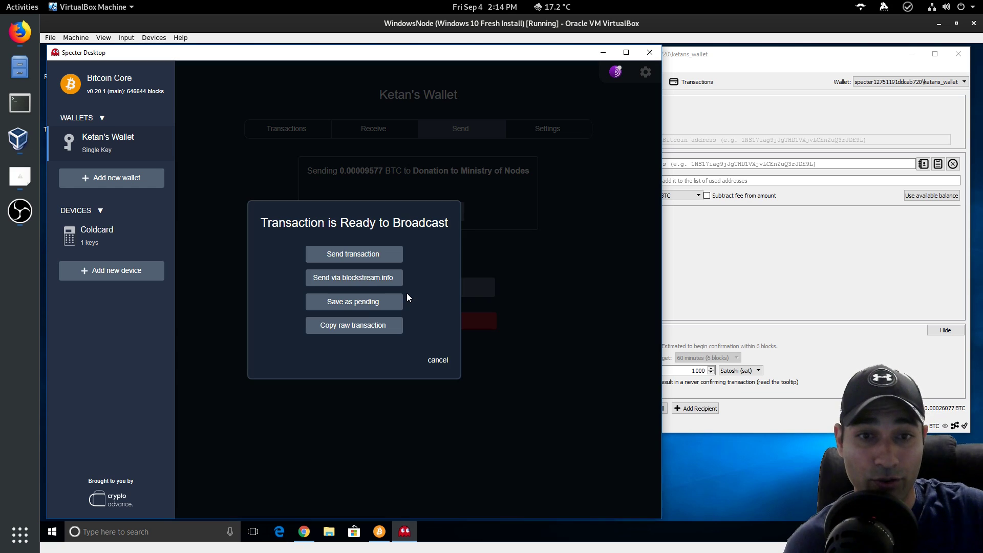
left_click(353, 254)
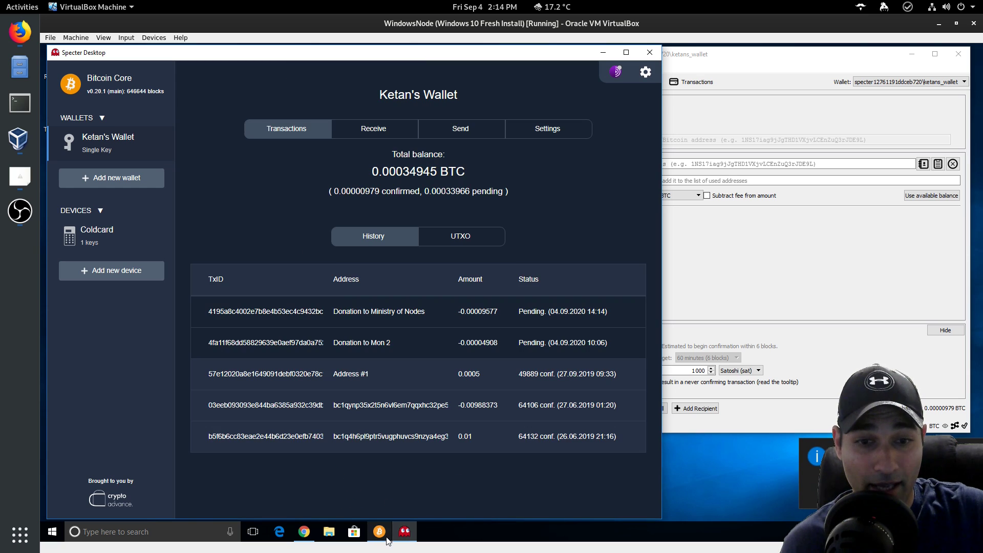
Step: Switch to Bitcoin Core and show the wallet overview to check the balances and recent transactions
left_click(916, 82)
left_click(910, 97)
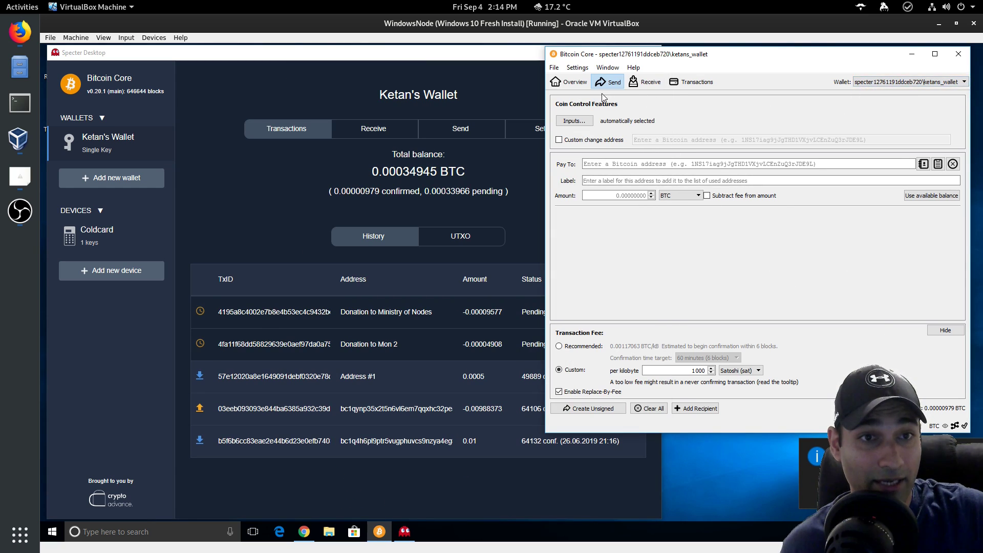
left_click(569, 82)
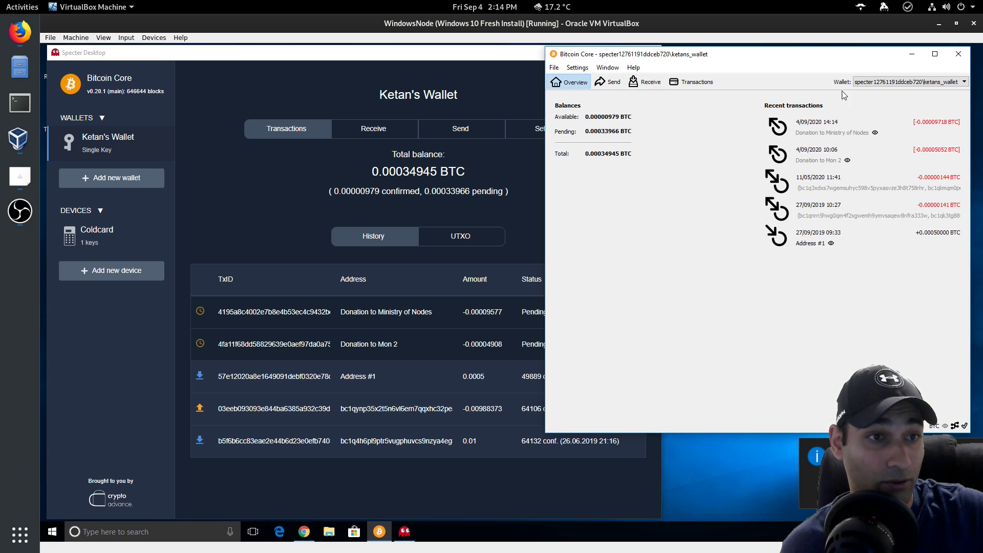